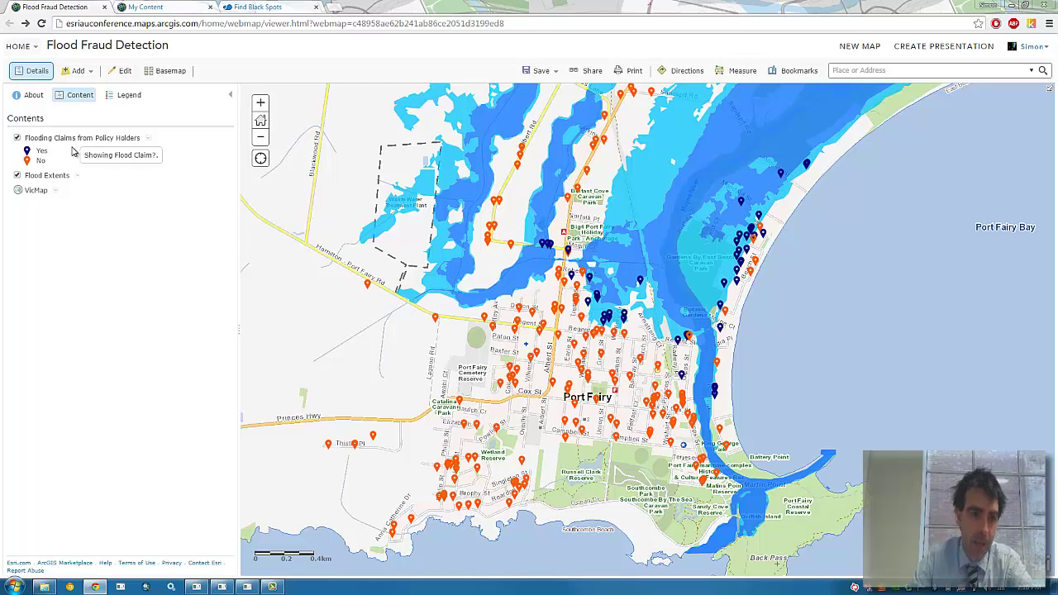
# Show the Flood Extents legend and create a Web AppBuilder application from the Flood Fraud Detection map's sharing options
pyautogui.click(43, 177)
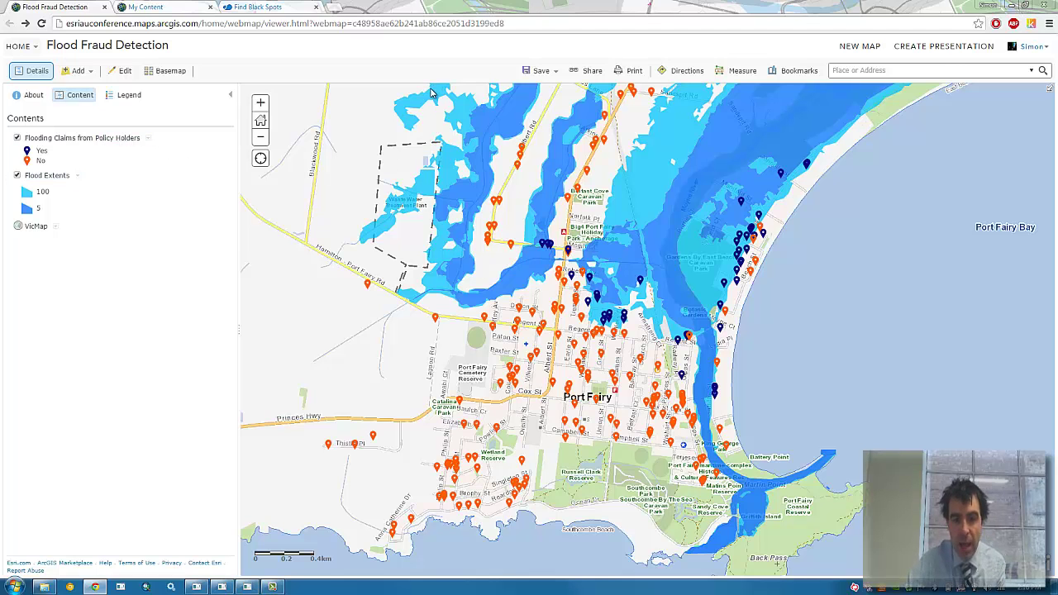
pyautogui.moveTo(613, 228); pyautogui.dragTo(597, 253)
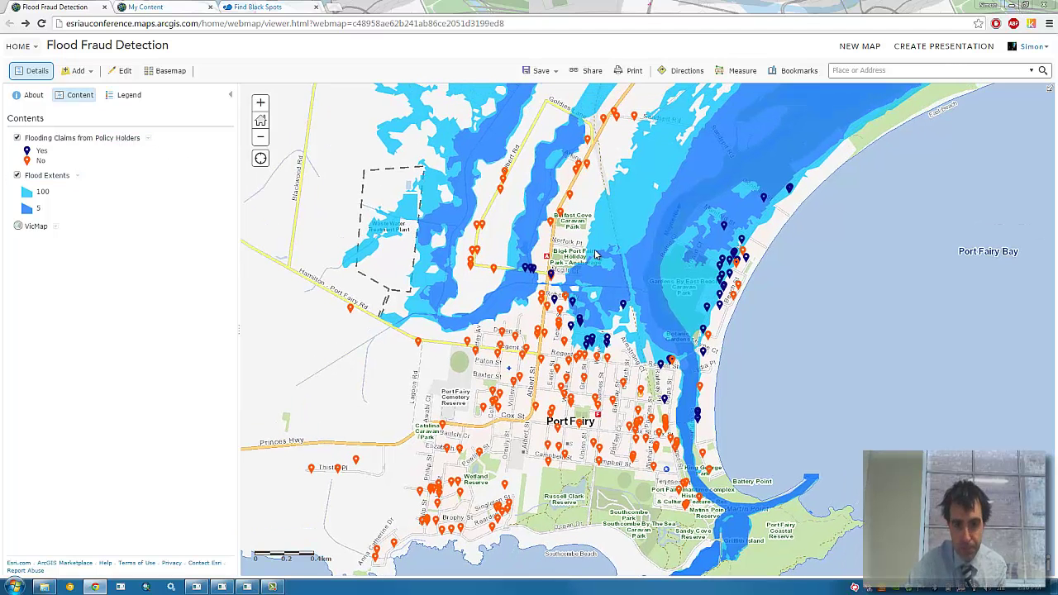
pyautogui.click(590, 71)
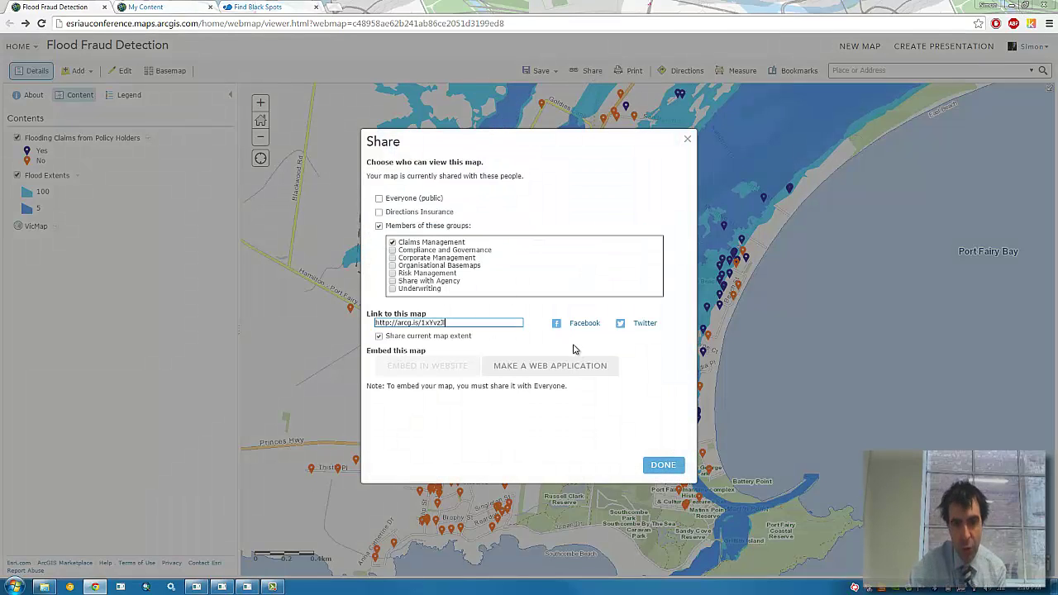
pyautogui.click(604, 367)
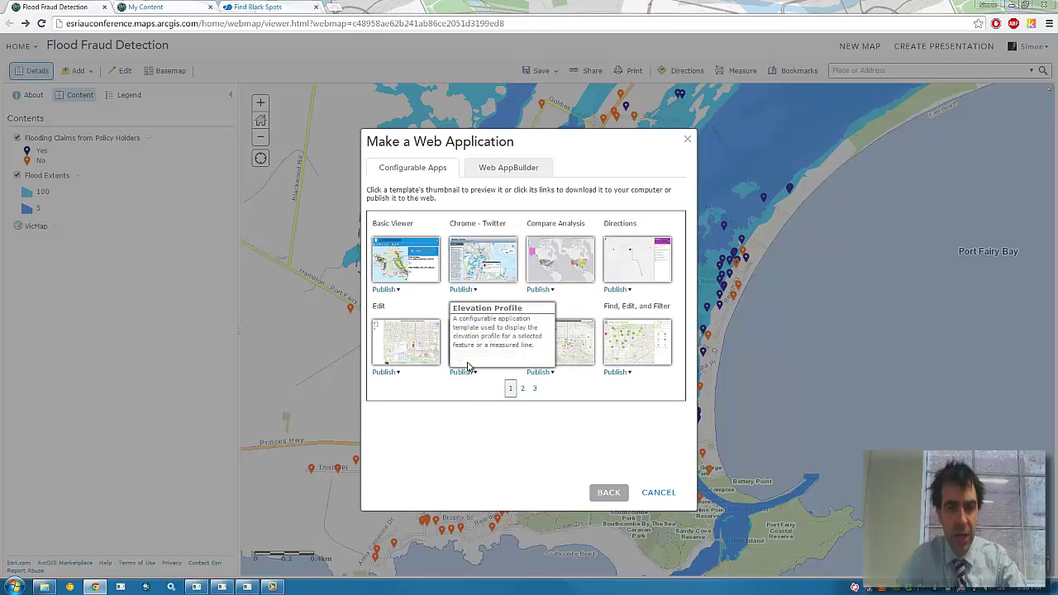
pyautogui.moveTo(486, 331)
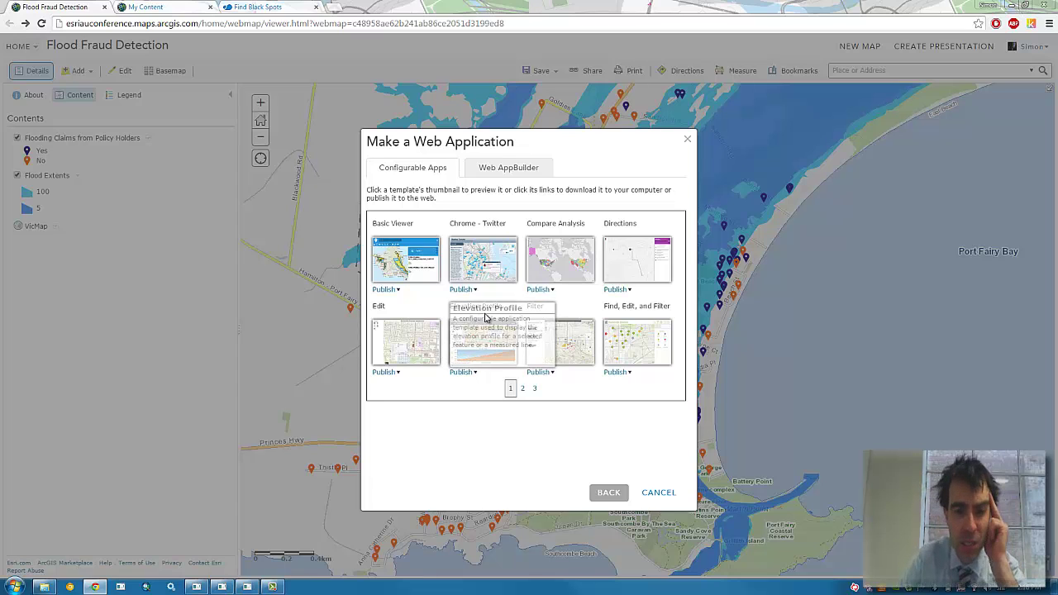
pyautogui.click(524, 170)
pyautogui.click(572, 493)
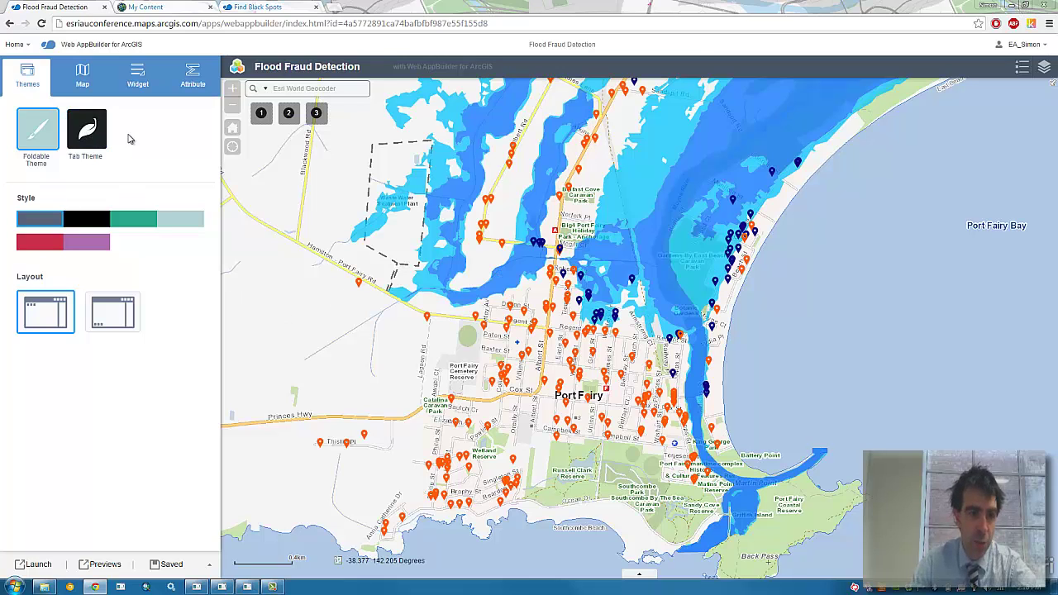
# Apply the Tab Theme, try the blue style and second layout, and settle on the black style with the first layout
pyautogui.click(87, 130)
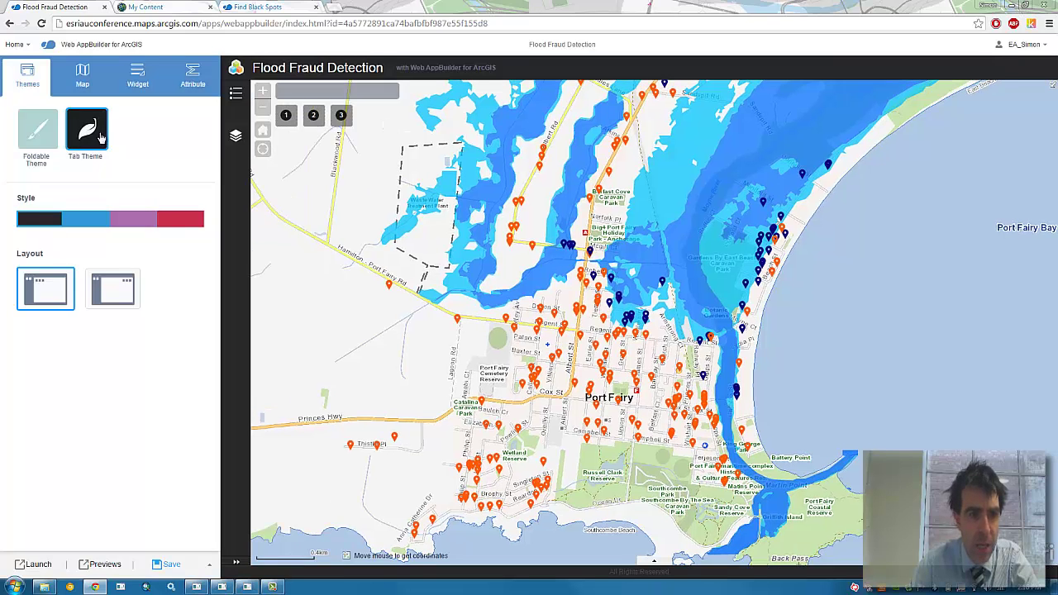
pyautogui.click(83, 229)
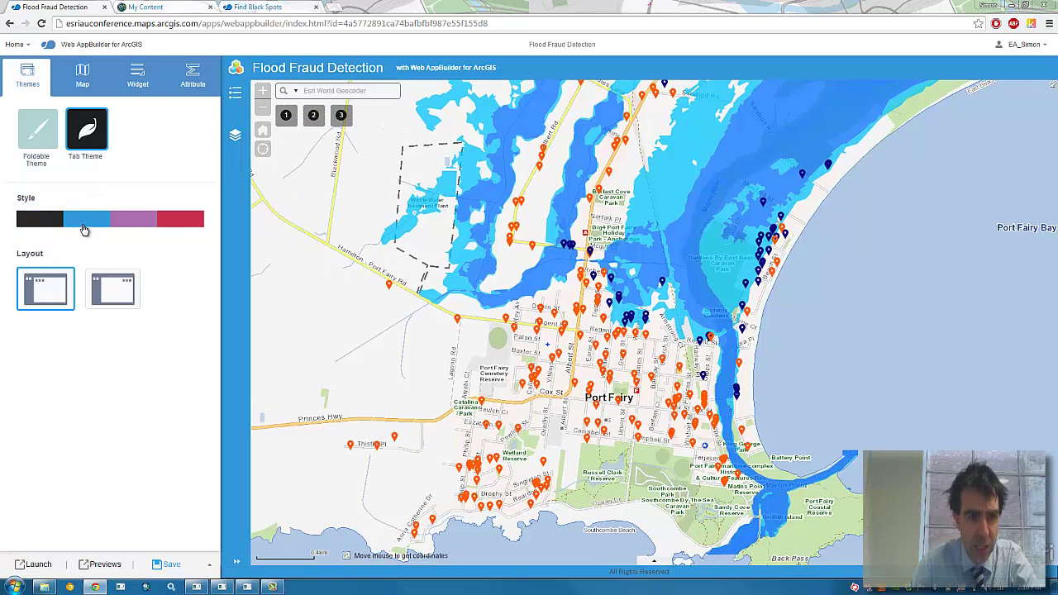
pyautogui.click(40, 219)
pyautogui.click(102, 288)
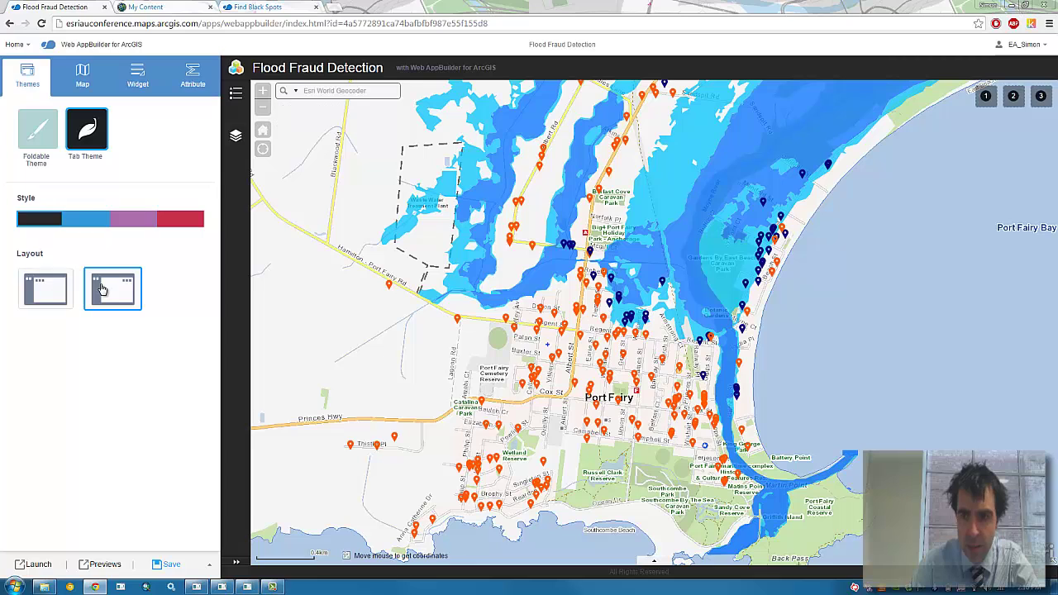
pyautogui.click(46, 293)
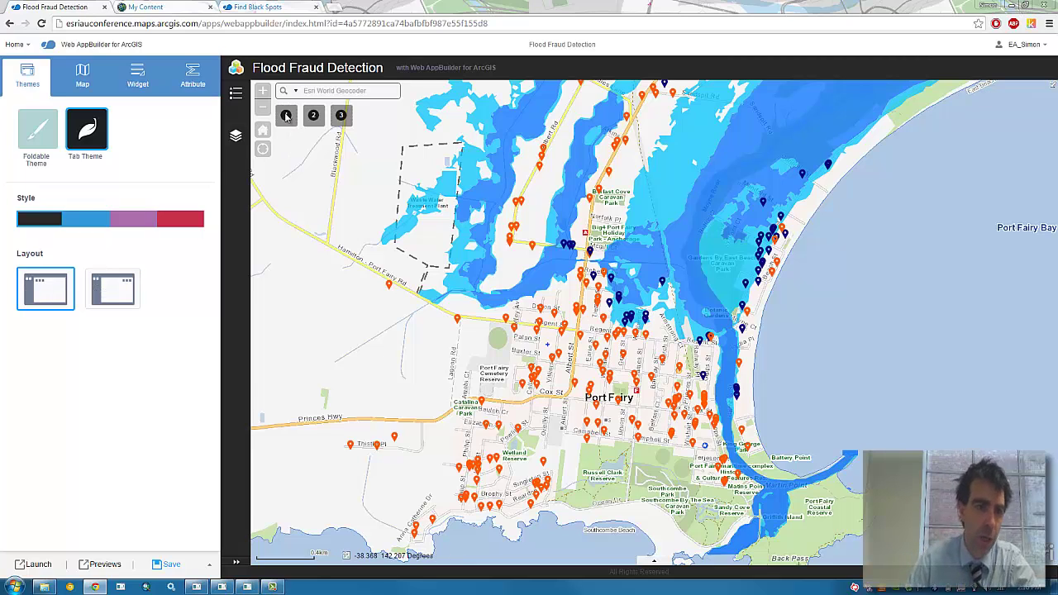
# Open the widget settings and review the app's legend and layer list, expanding both layers and toggling the Flood Extents visibility
pyautogui.click(126, 78)
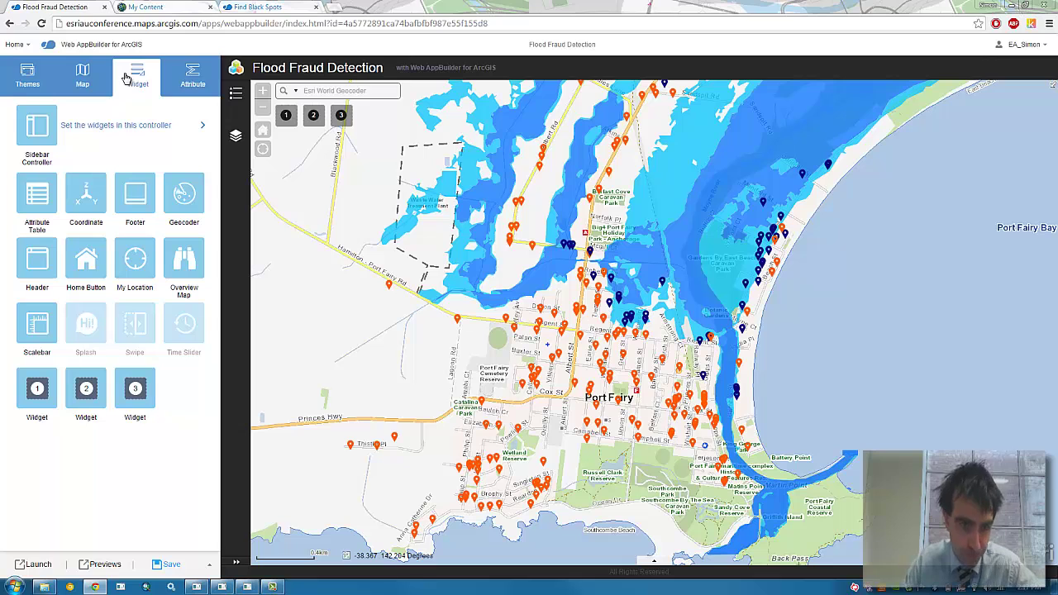
pyautogui.click(237, 94)
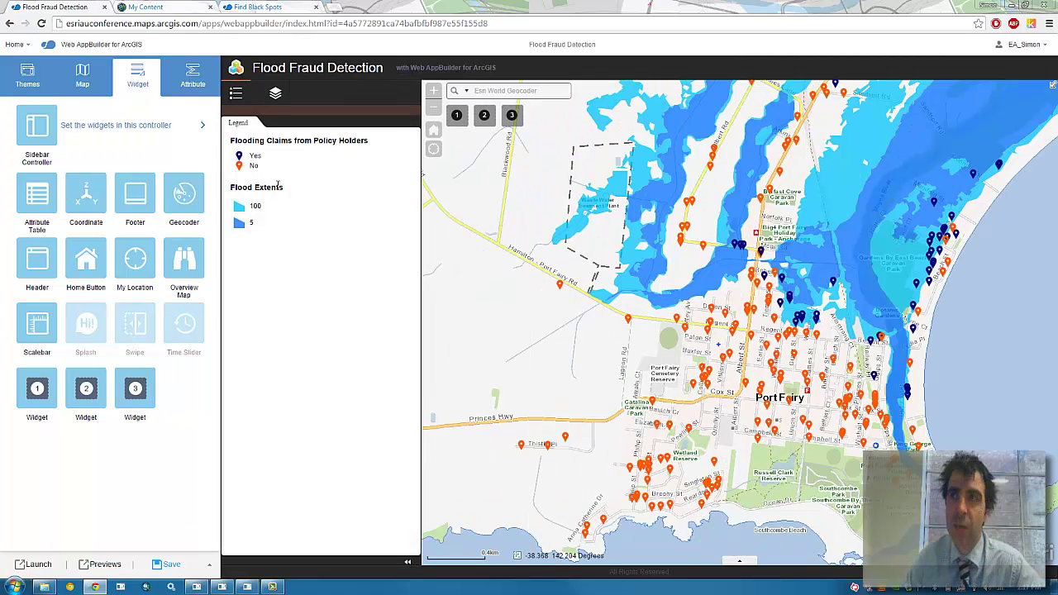
pyautogui.click(278, 95)
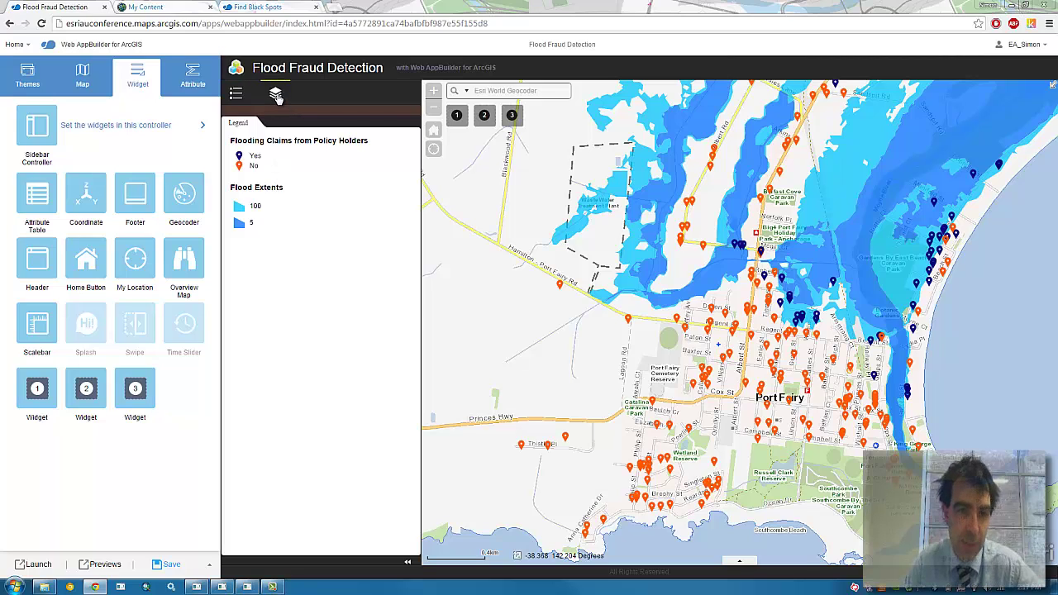
pyautogui.click(274, 188)
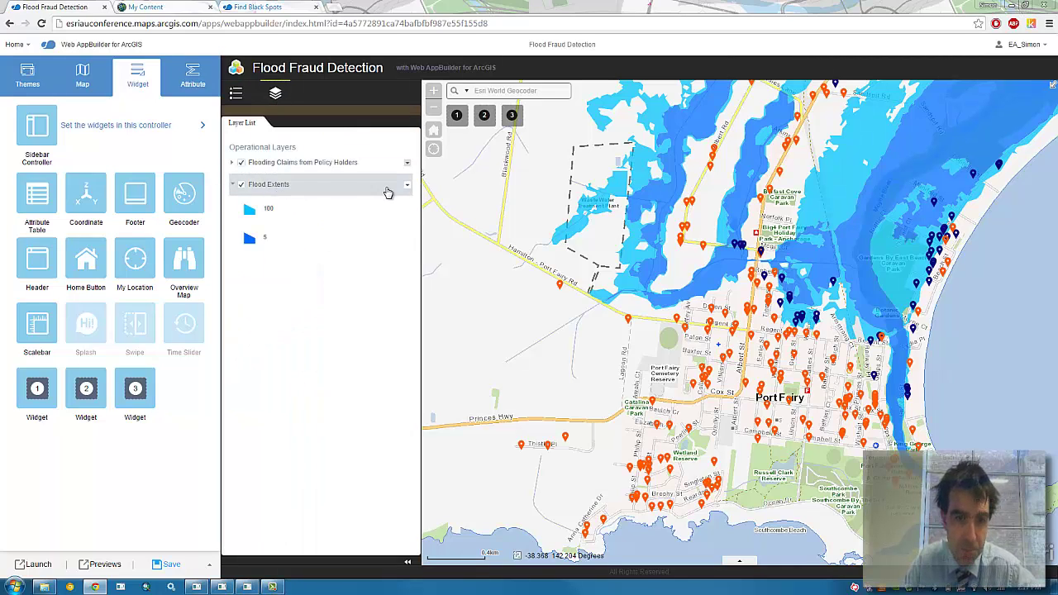
pyautogui.click(241, 185)
pyautogui.click(241, 185)
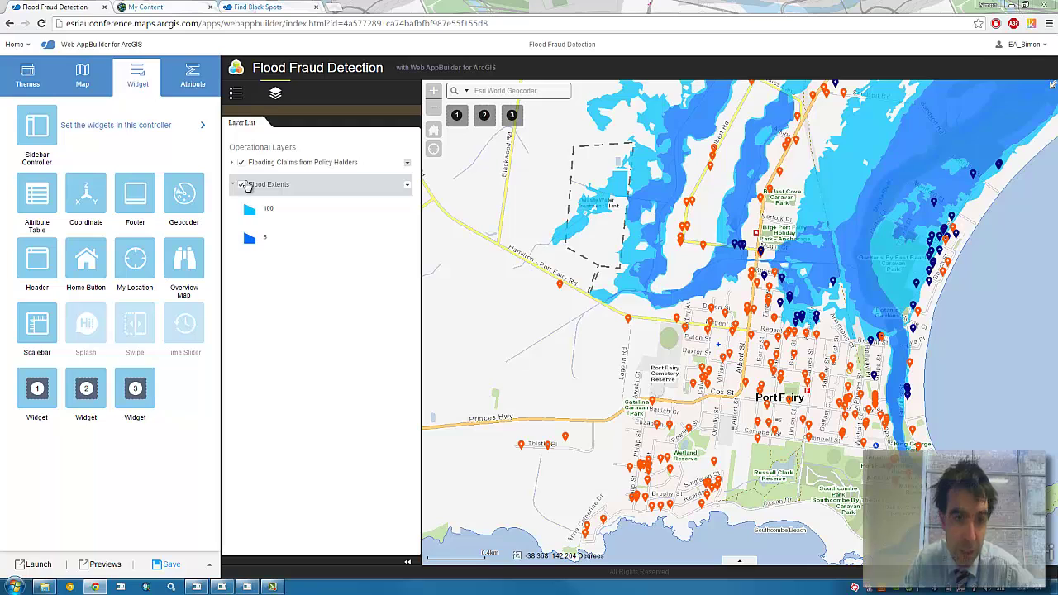
pyautogui.click(256, 163)
# Increase the transparency of the Flood Extents layer to slightly below 50%
pyautogui.click(406, 245)
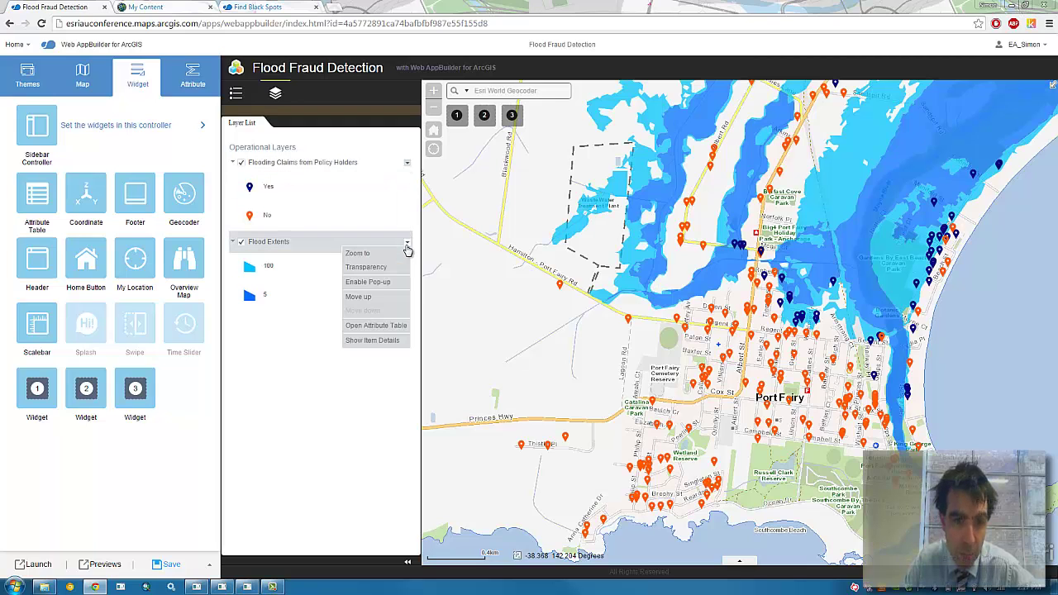
pyautogui.click(365, 267)
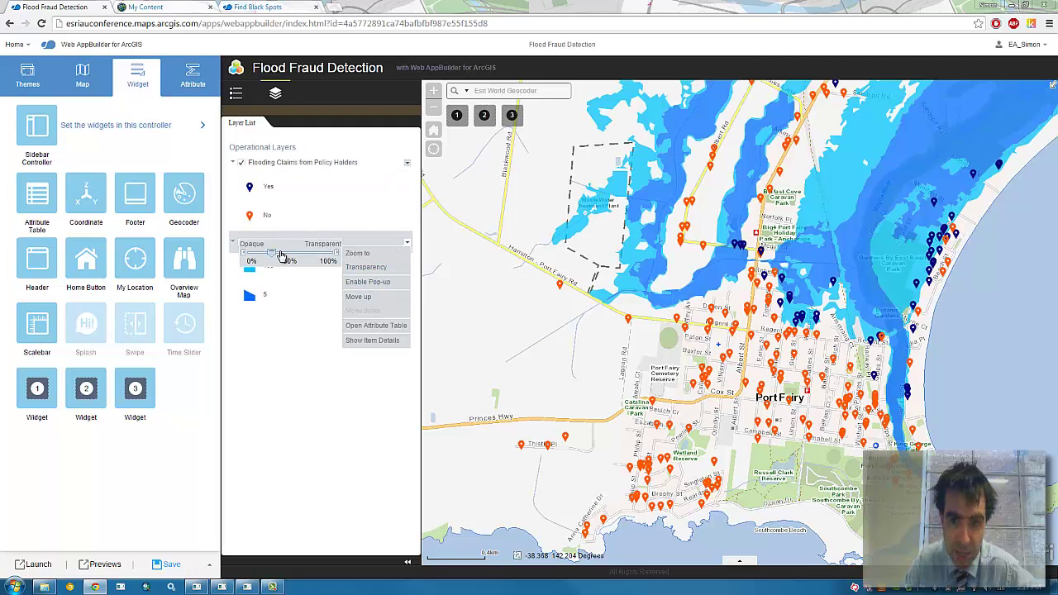
pyautogui.moveTo(281, 257)
pyautogui.mouseDown()
pyautogui.moveTo(314, 254)
pyautogui.moveTo(285, 259)
pyautogui.mouseUp()
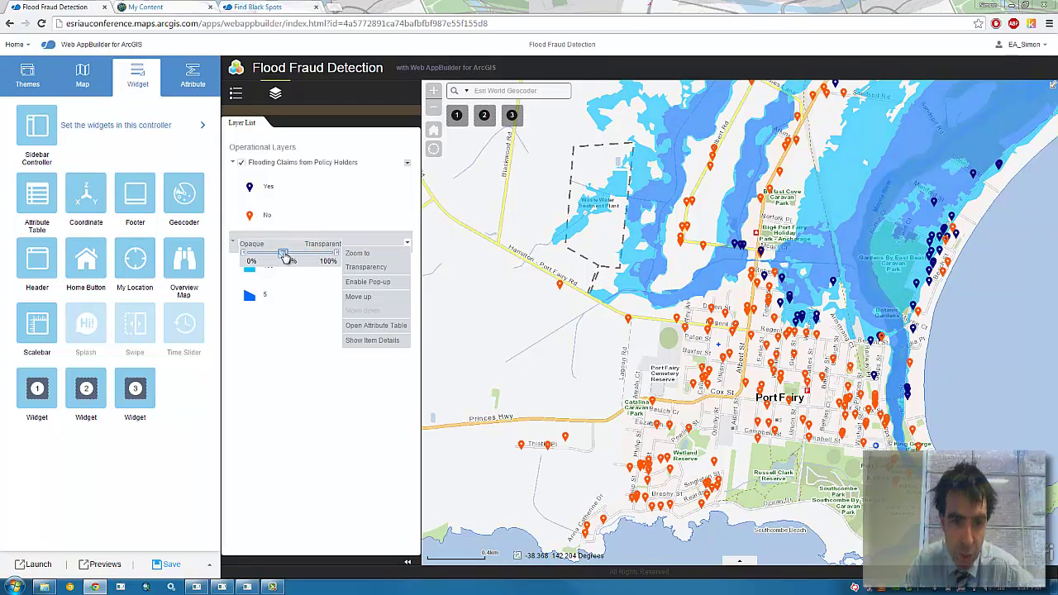
pyautogui.click(407, 246)
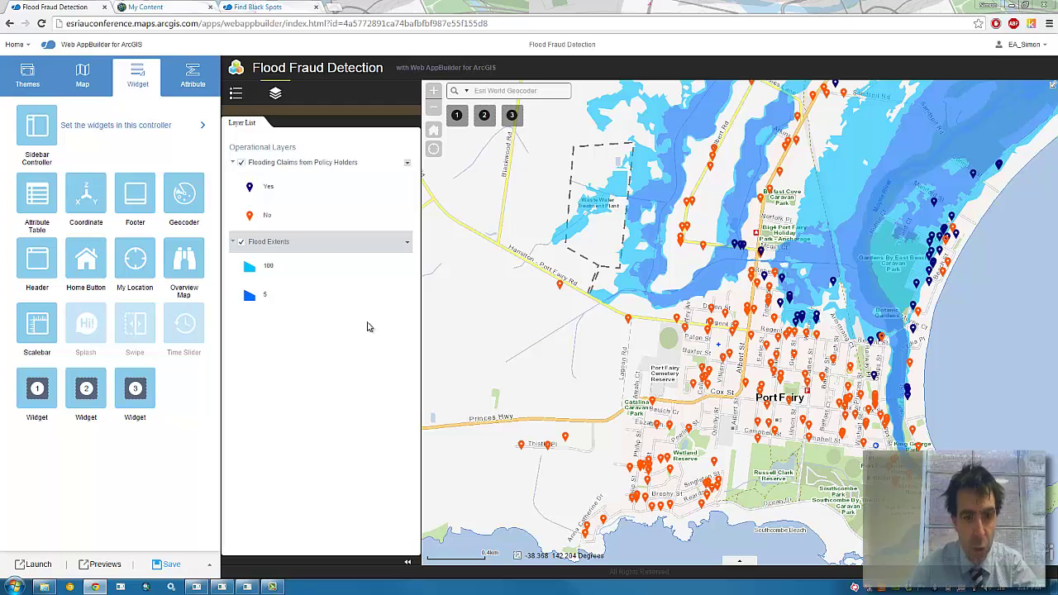
# Open the Flooding Claims attribute table, sort it by damage in descending order, and locate the 85,400 damage record on the map
pyautogui.click(407, 163)
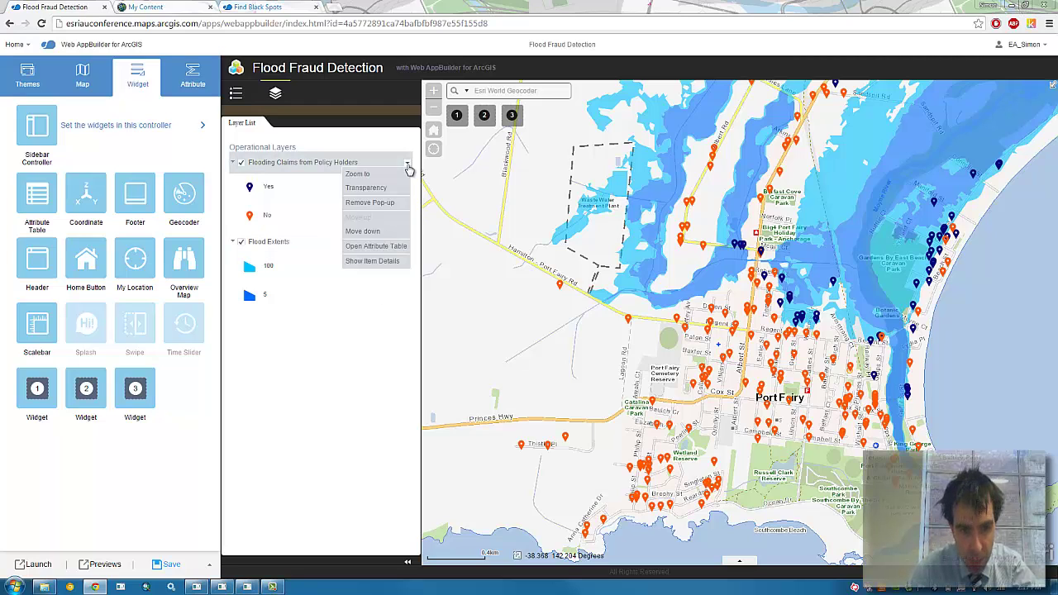
pyautogui.click(387, 246)
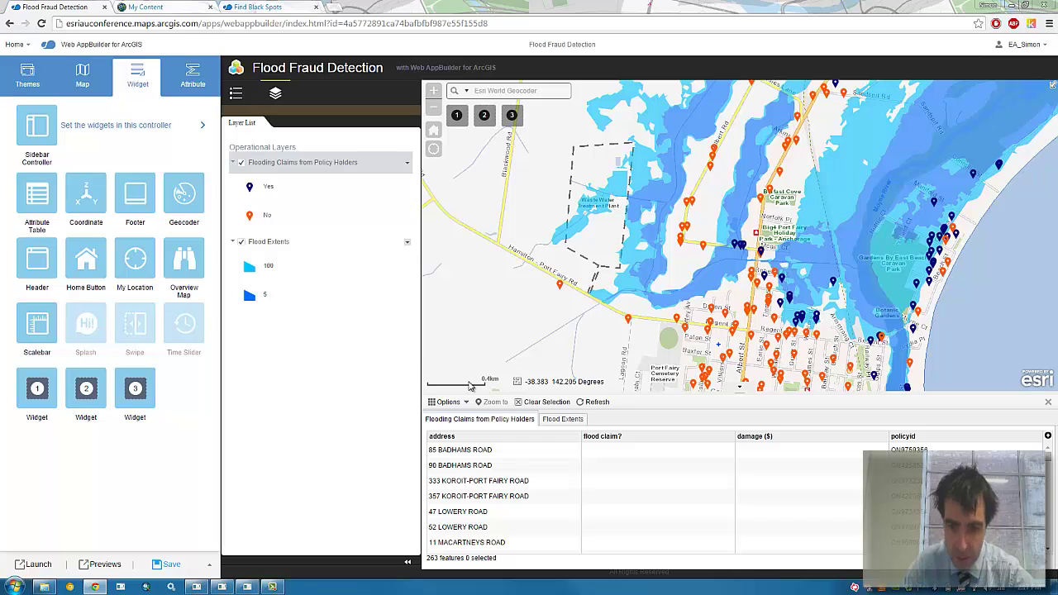
pyautogui.click(770, 437)
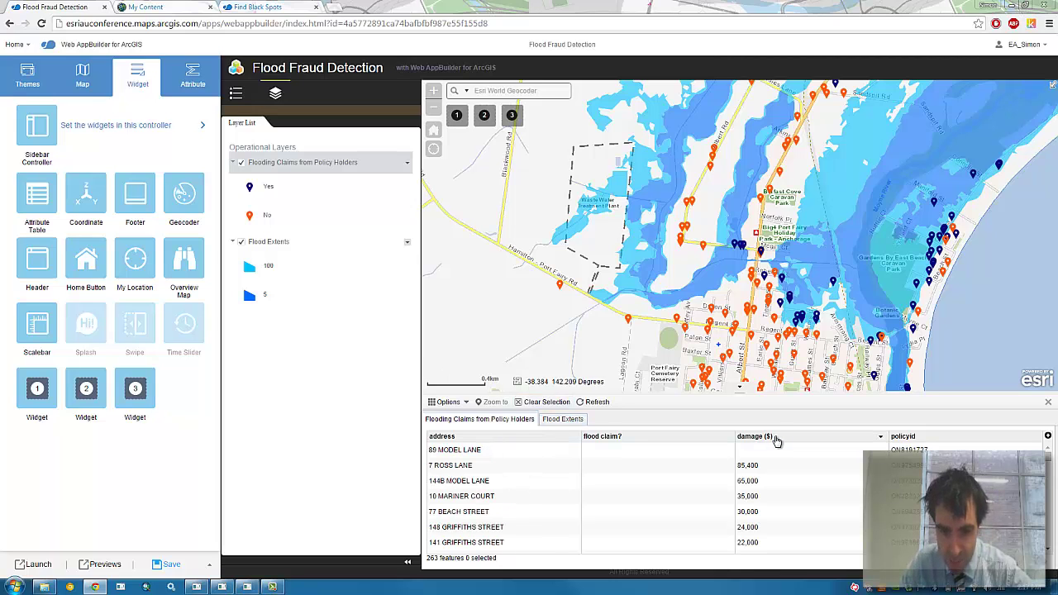
pyautogui.click(498, 468)
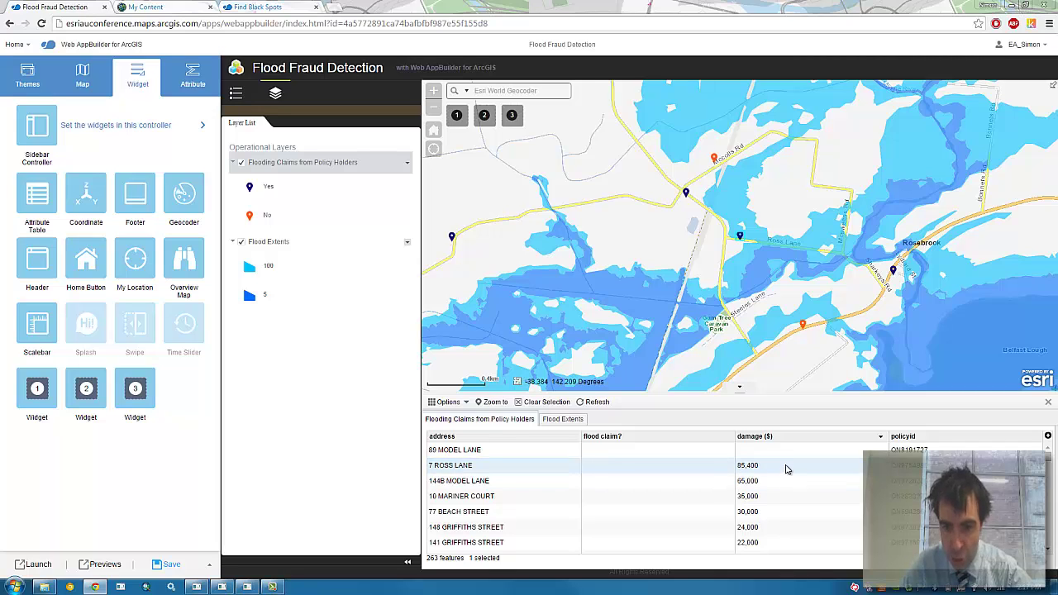
# Filter the claims table by map extent, check its other options such as CSV export, and close the table
pyautogui.click(447, 402)
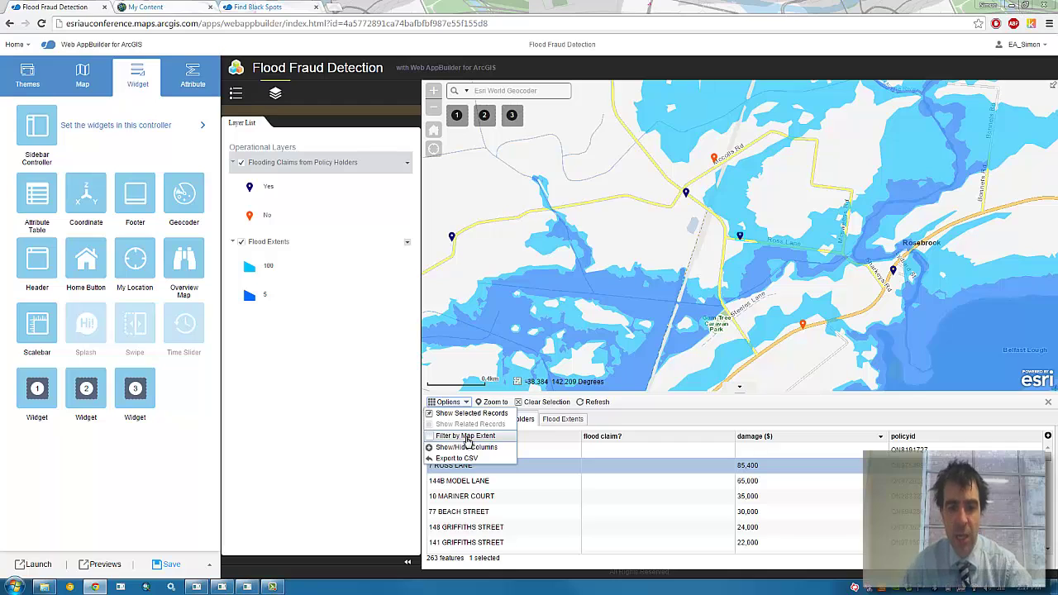
pyautogui.click(467, 436)
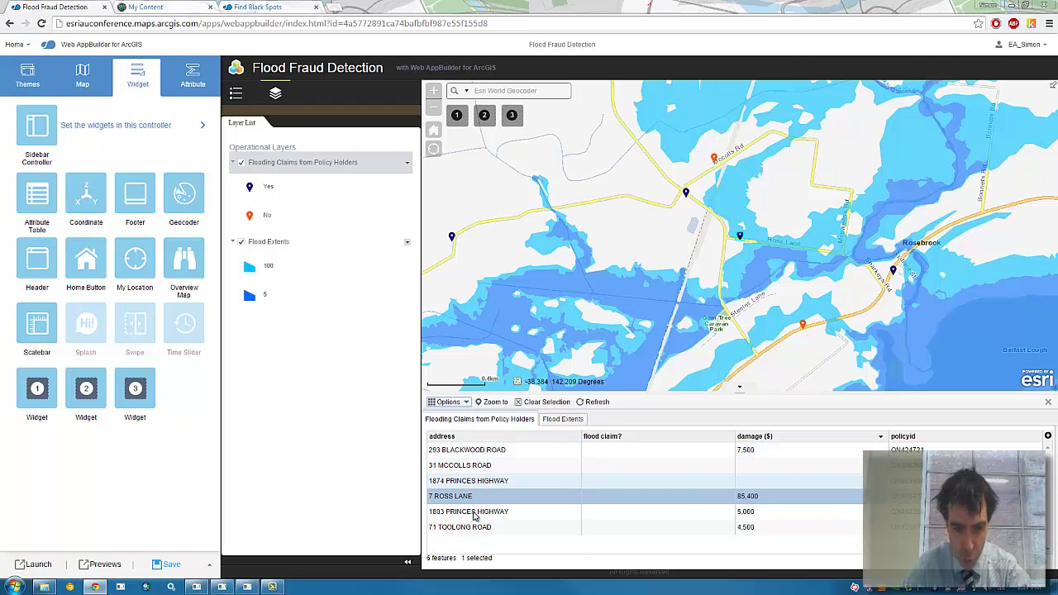
pyautogui.click(447, 402)
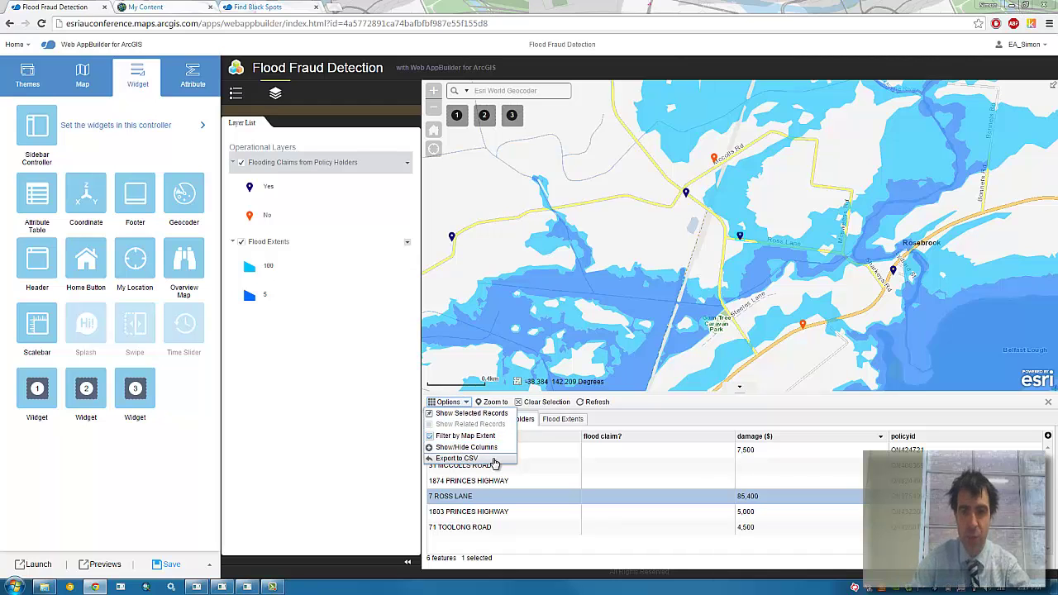
pyautogui.click(1048, 402)
# Configure the Swipe widget with the vertical bar style and Flood Extents as the default layer to swipe
pyautogui.moveTo(644, 300); pyautogui.dragTo(707, 302)
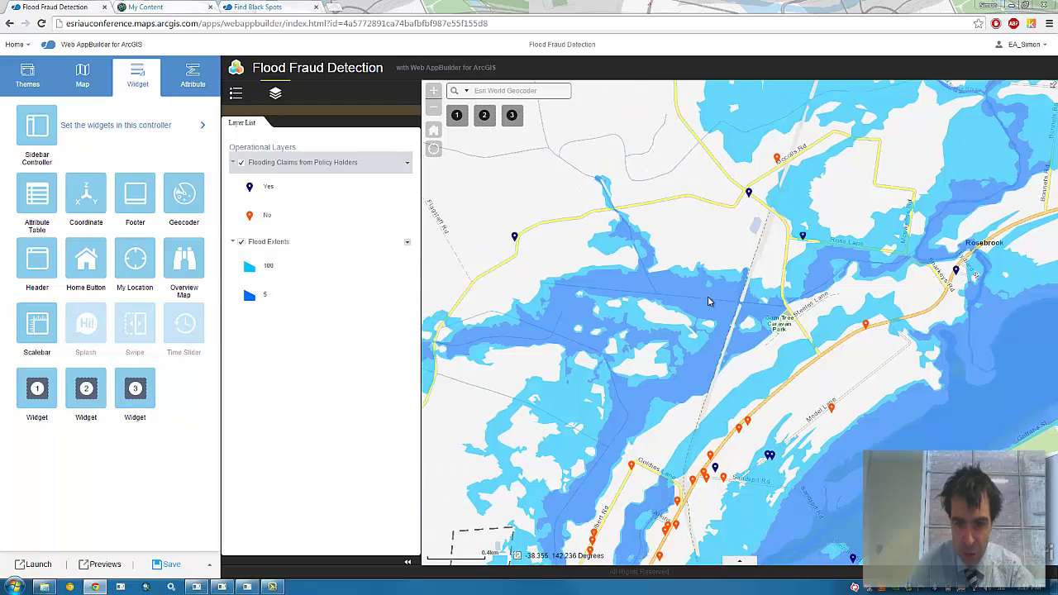
pyautogui.scroll(-2, 708, 302)
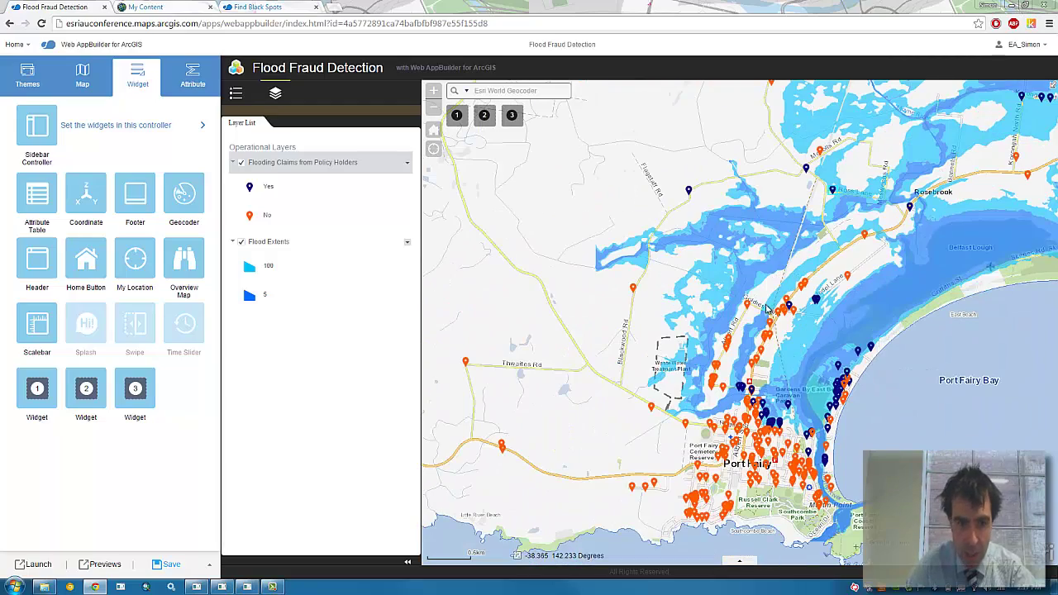
pyautogui.scroll(2, 719, 486)
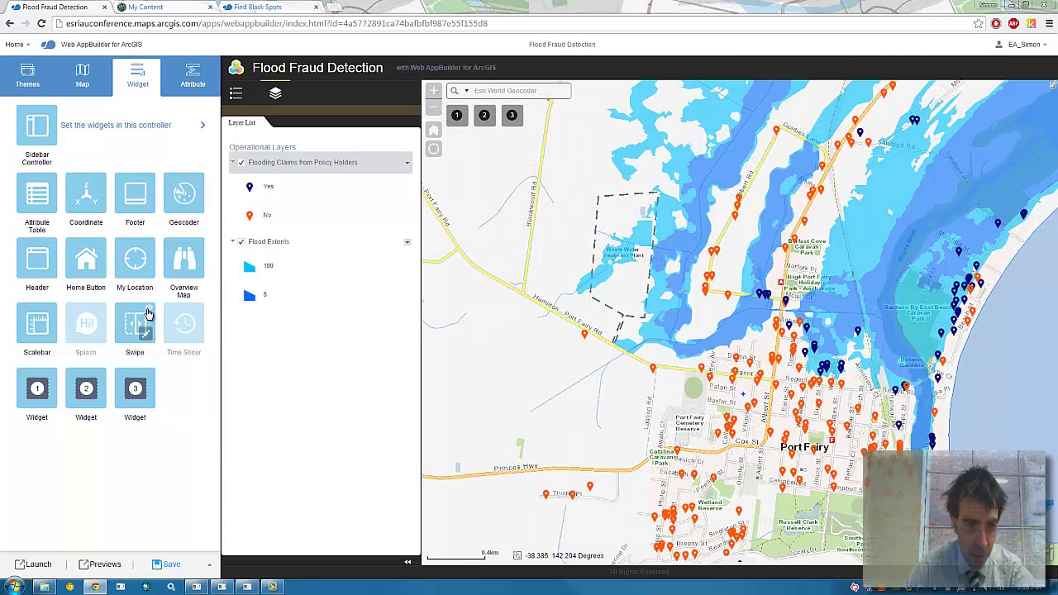
pyautogui.click(150, 330)
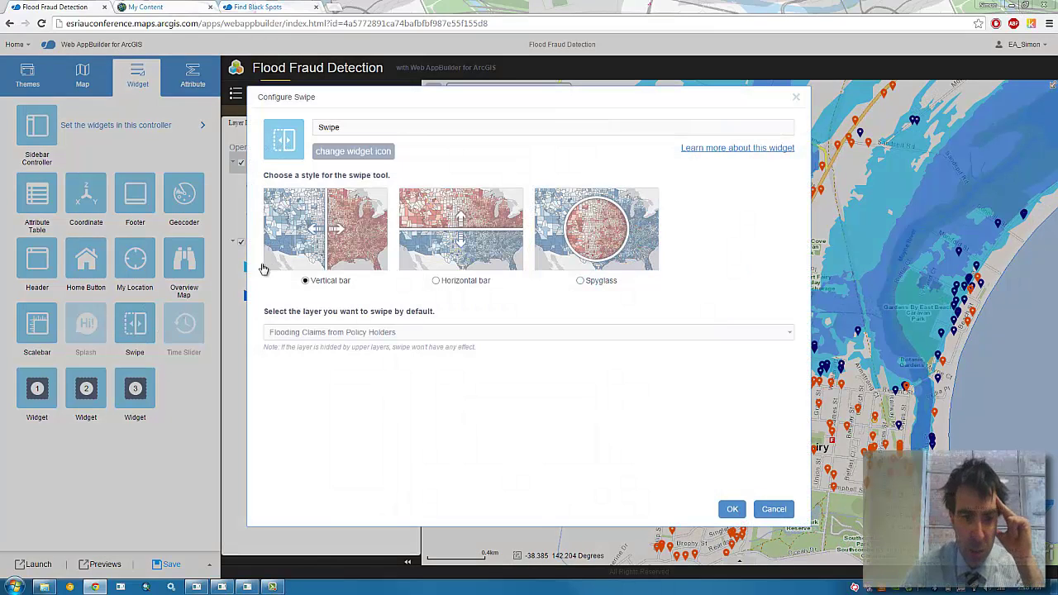
pyautogui.click(339, 333)
pyautogui.click(312, 357)
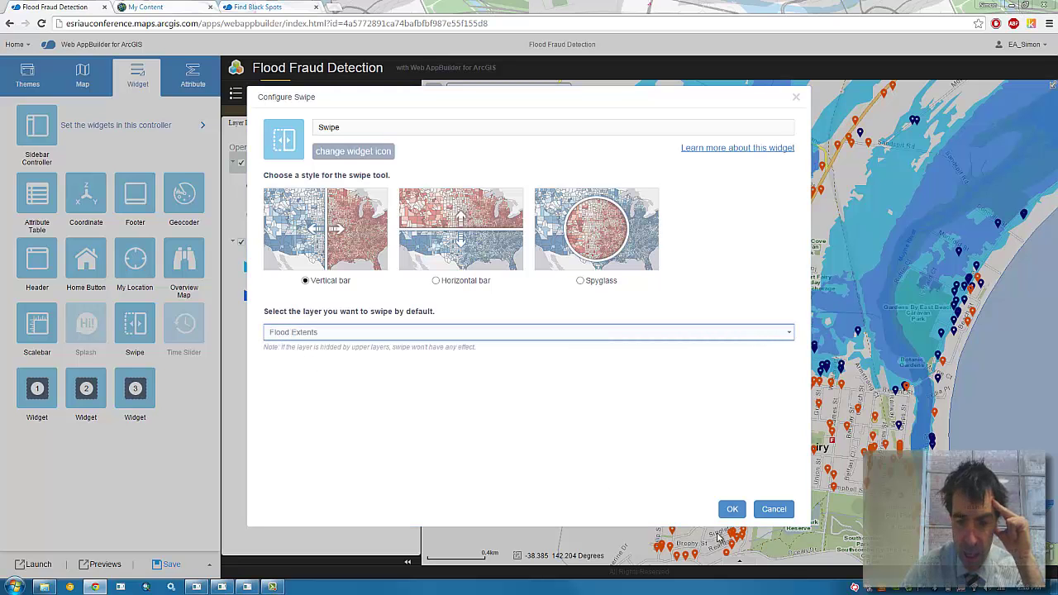
pyautogui.click(732, 509)
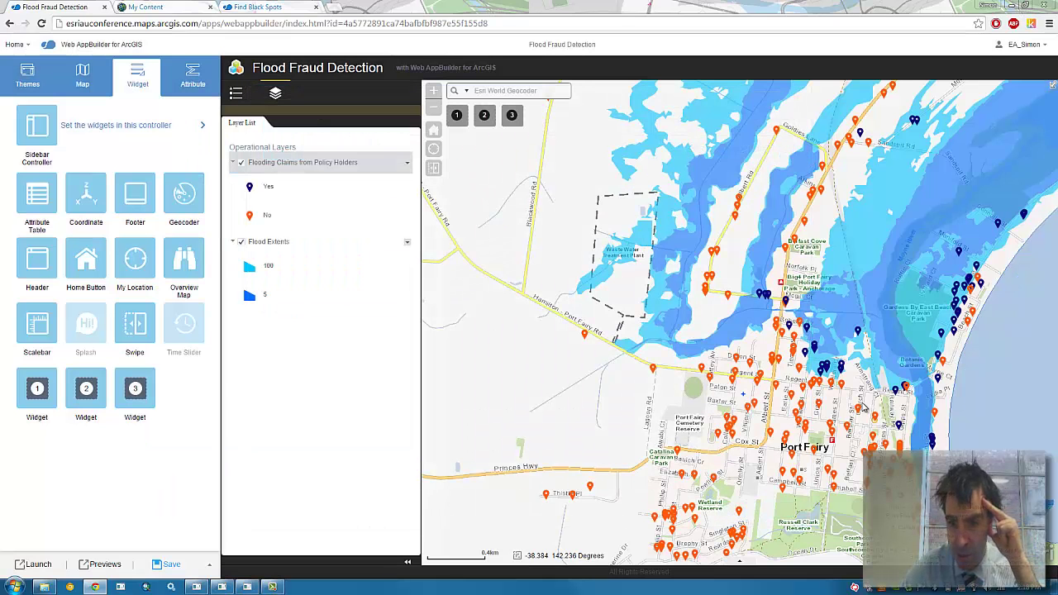
# Test the swipe tool by sweeping the Flood Extents layer across the claims around Regent St and Whalers Drive Reserve
pyautogui.scroll(3, 862, 407)
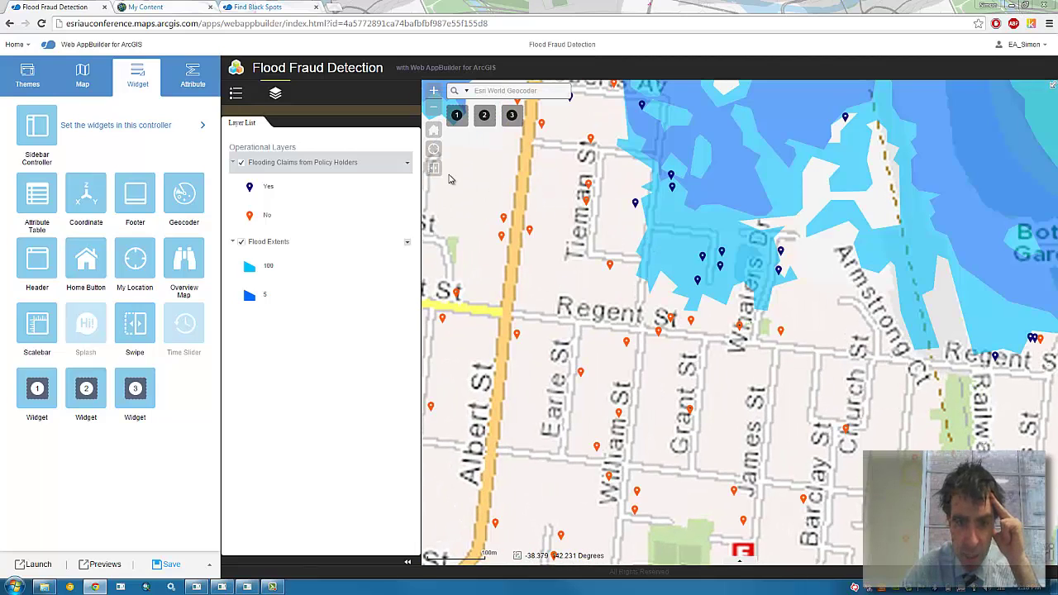
pyautogui.click(433, 168)
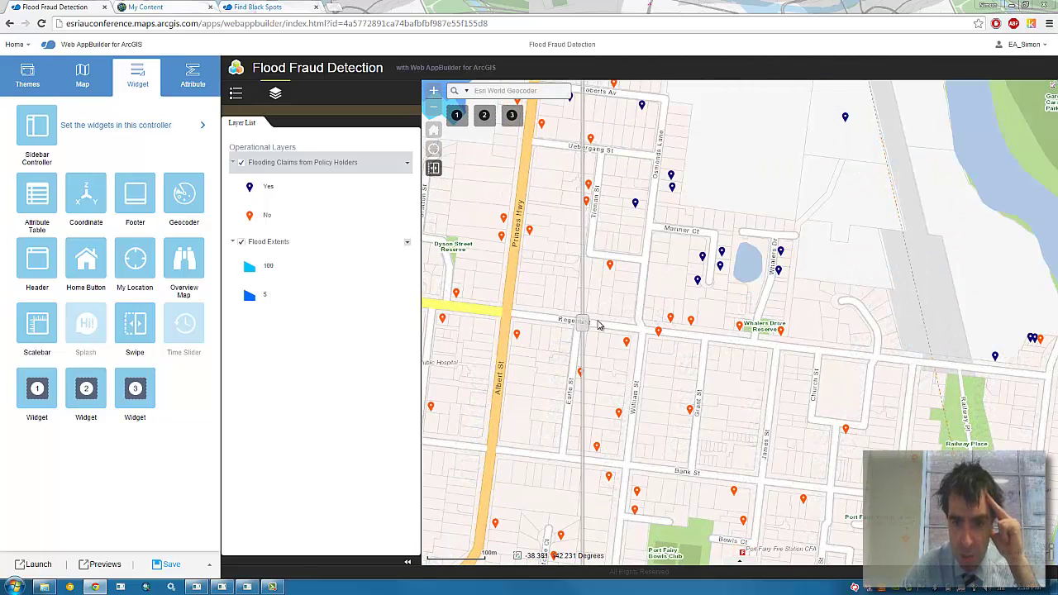
pyautogui.moveTo(600, 324)
pyautogui.mouseDown()
pyautogui.moveTo(852, 322)
pyautogui.moveTo(595, 323)
pyautogui.mouseUp()
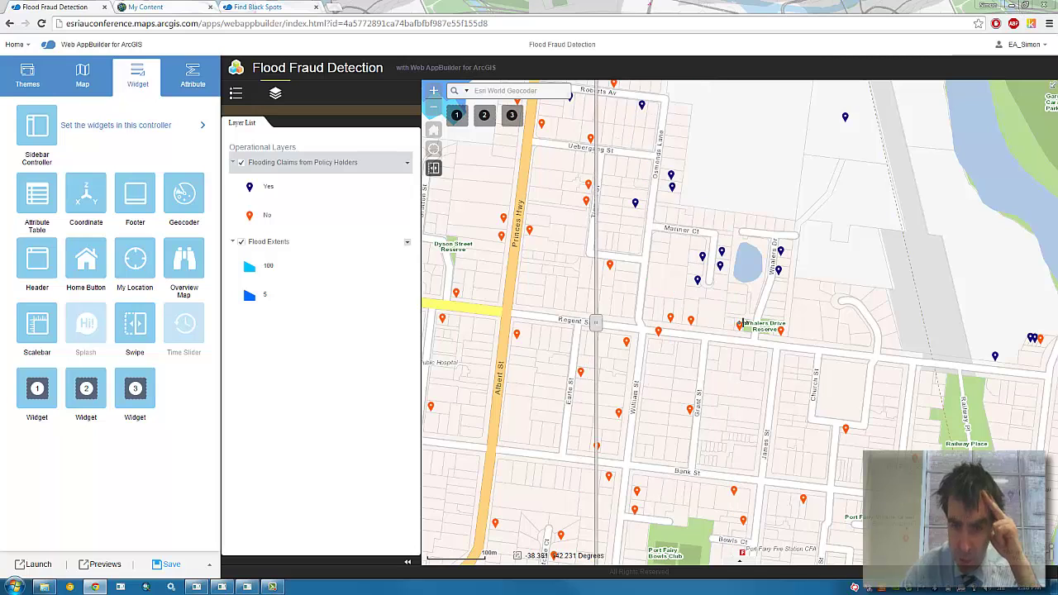
pyautogui.moveTo(743, 323)
pyautogui.mouseDown()
pyautogui.moveTo(909, 324)
pyautogui.moveTo(603, 324)
pyautogui.moveTo(972, 326)
pyautogui.moveTo(645, 325)
pyautogui.moveTo(911, 324)
pyautogui.moveTo(731, 316)
pyautogui.mouseUp()
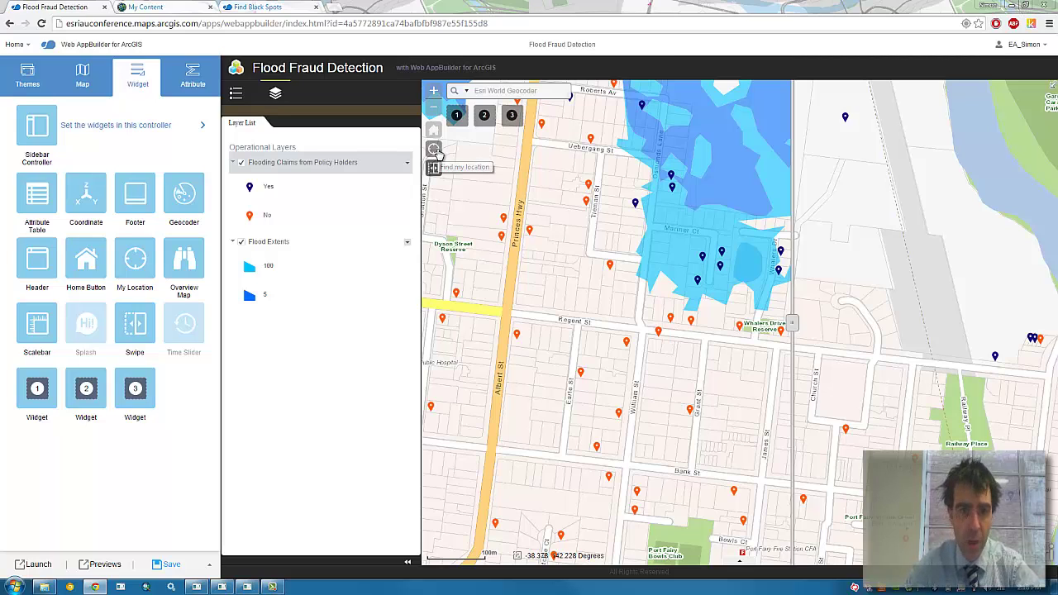
# Find the current location on the map, and return to the home extent with the swipe tool turned off
pyautogui.click(434, 150)
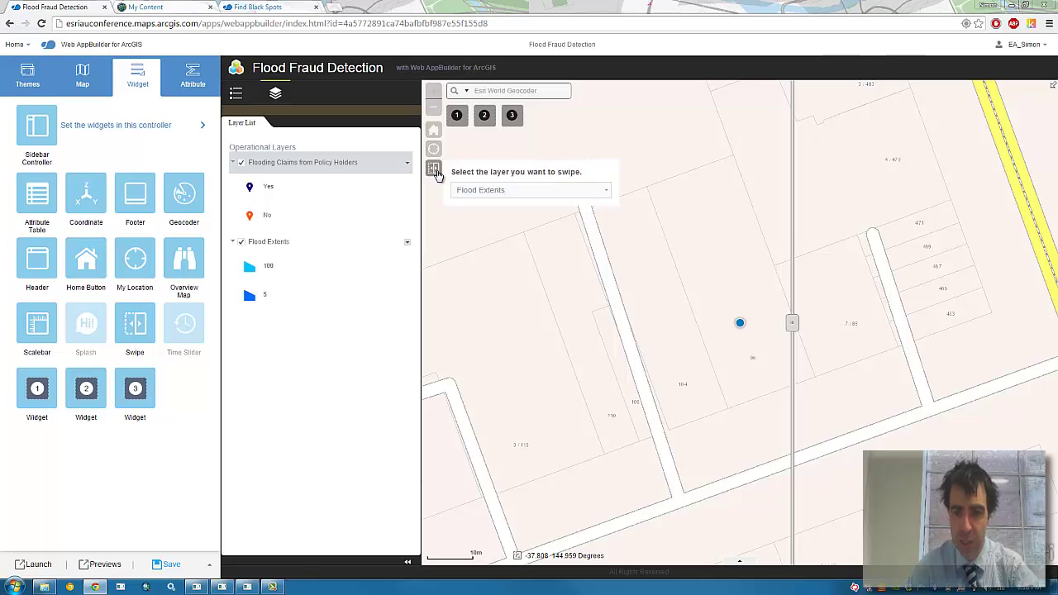
pyautogui.click(433, 167)
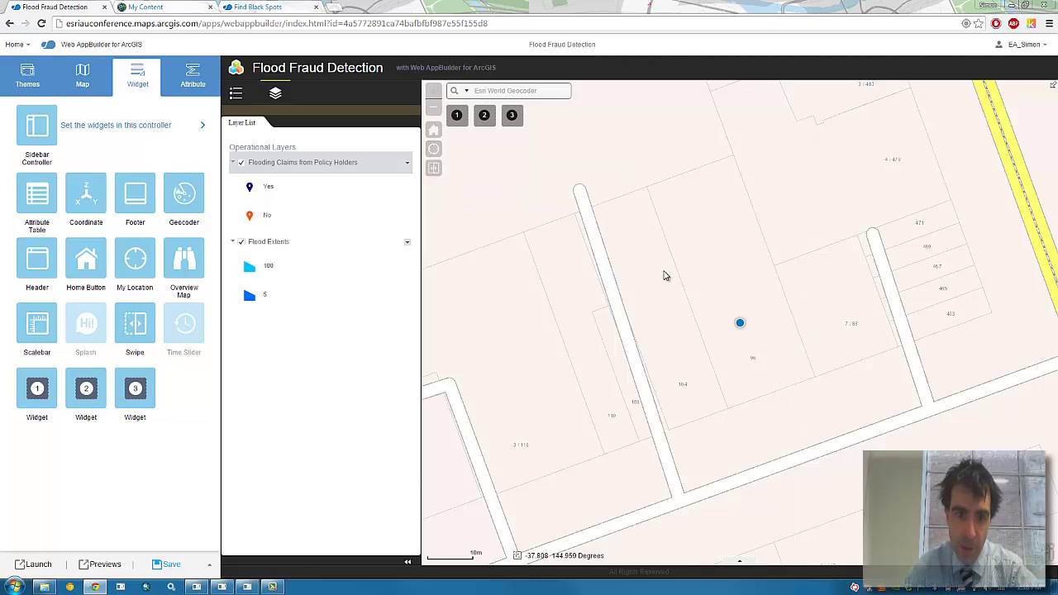
pyautogui.click(434, 131)
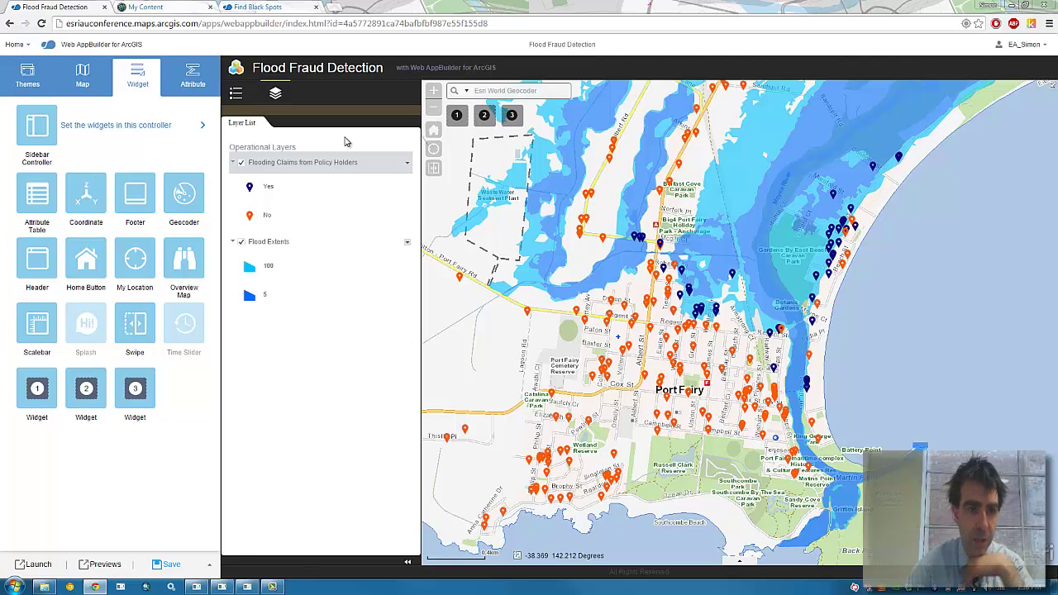
# Add a Basemap Gallery widget to the Sidebar Controller
pyautogui.click(137, 125)
pyautogui.click(35, 160)
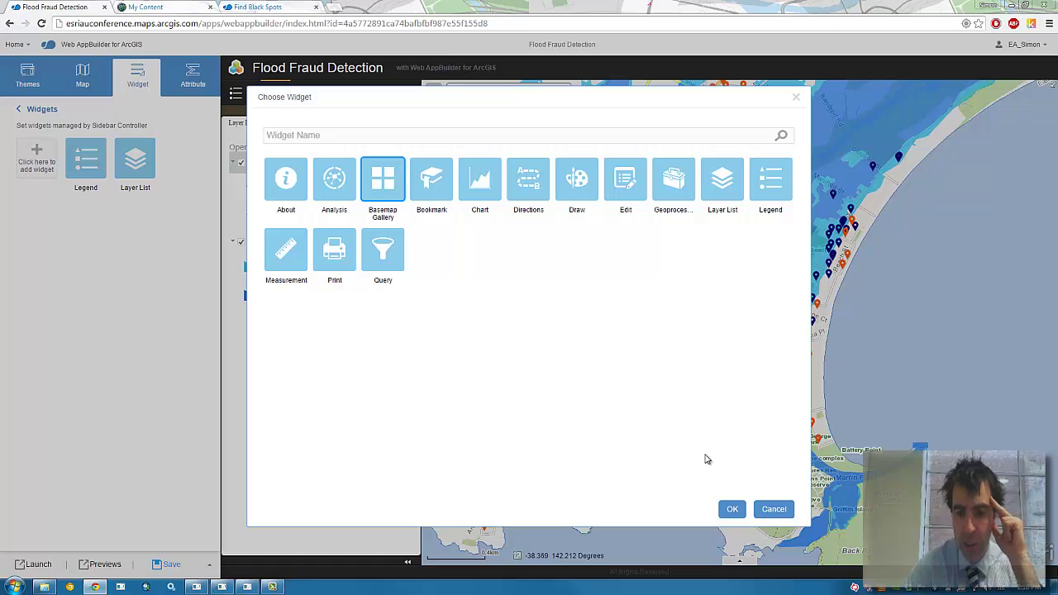
pyautogui.click(732, 509)
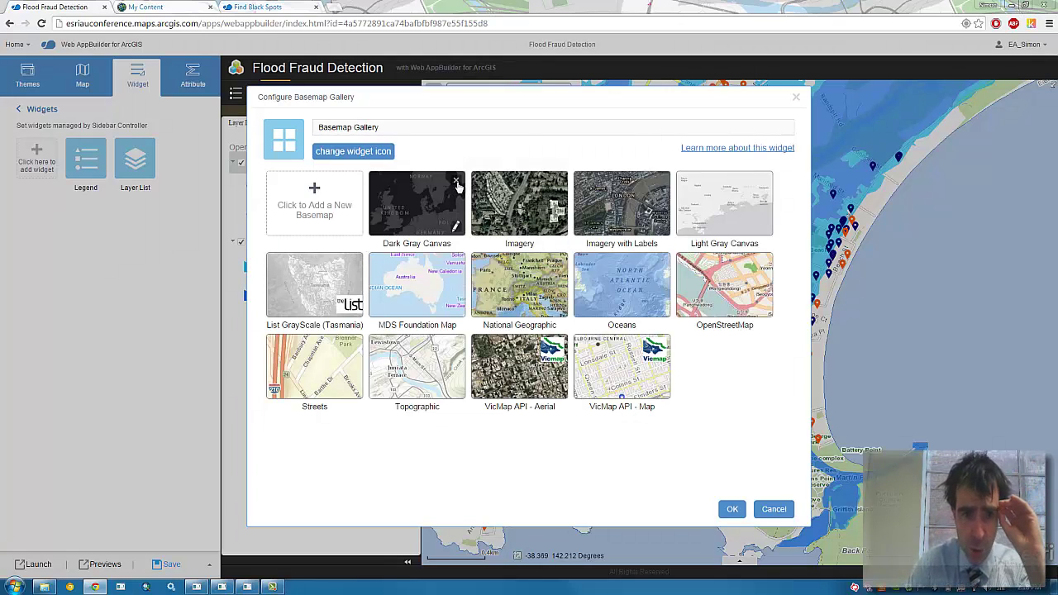
# Remove every basemap except VicMap API - Aerial and VicMap API - Map from the gallery, and open the gallery in the app
pyautogui.click(458, 186)
pyautogui.click(458, 186)
pyautogui.click(458, 186)
pyautogui.click(458, 186)
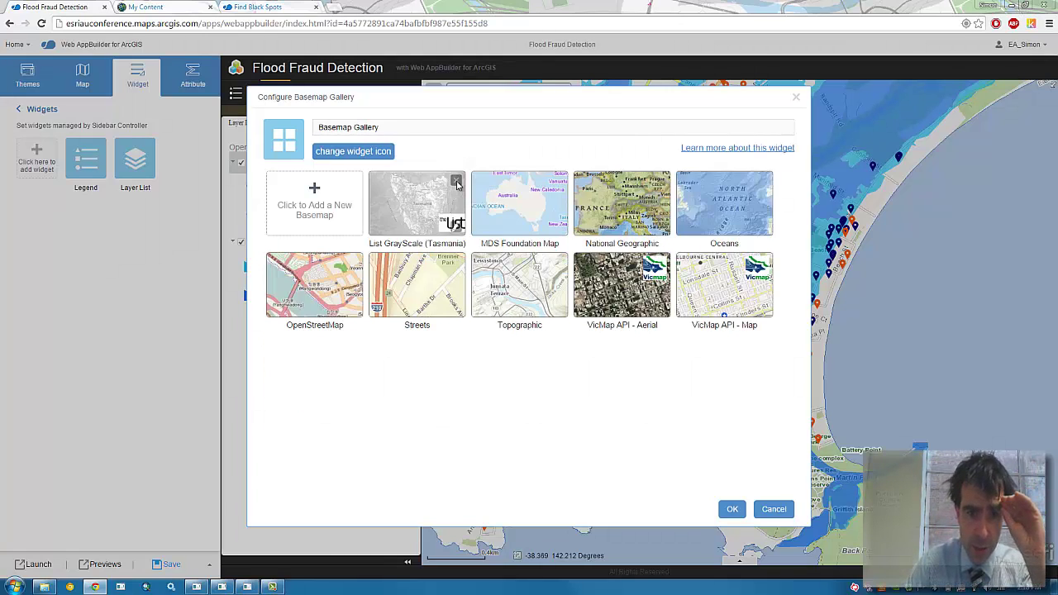
pyautogui.click(458, 186)
pyautogui.click(458, 186)
pyautogui.click(458, 186)
pyautogui.click(458, 186)
pyautogui.click(458, 186)
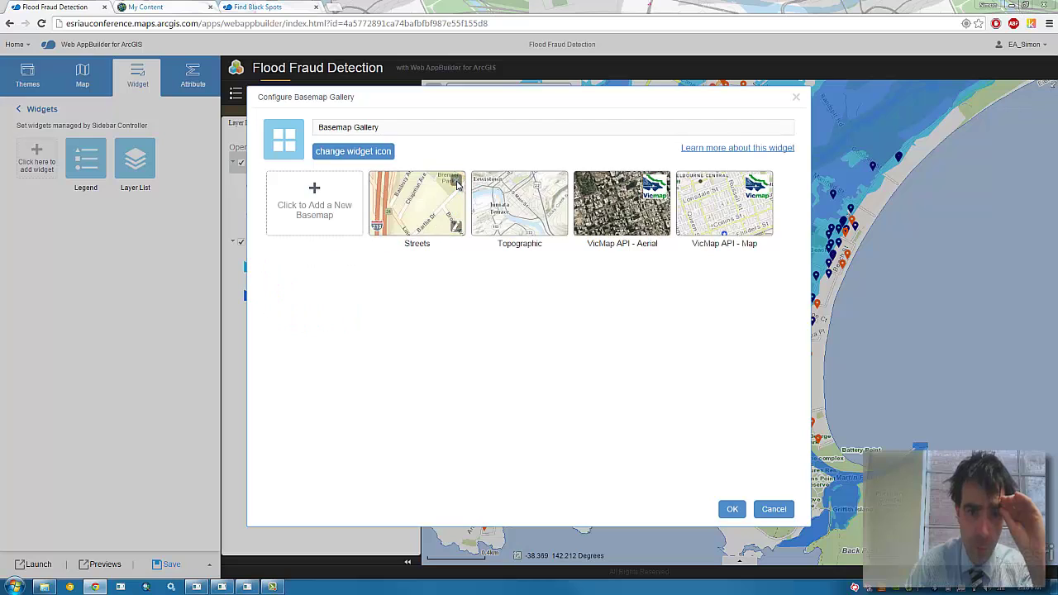
pyautogui.click(458, 186)
pyautogui.click(458, 186)
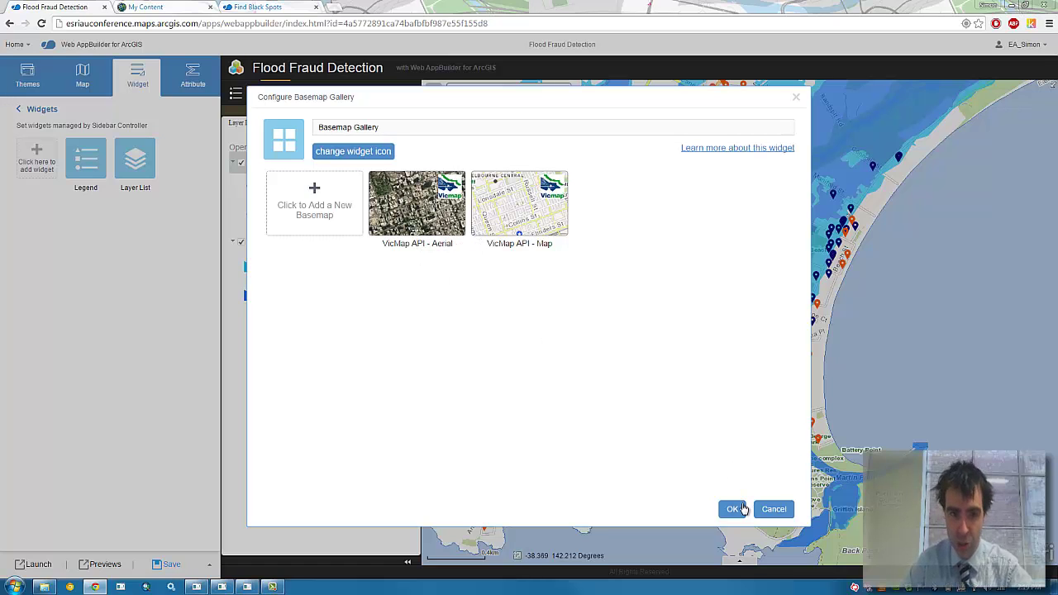
pyautogui.click(733, 509)
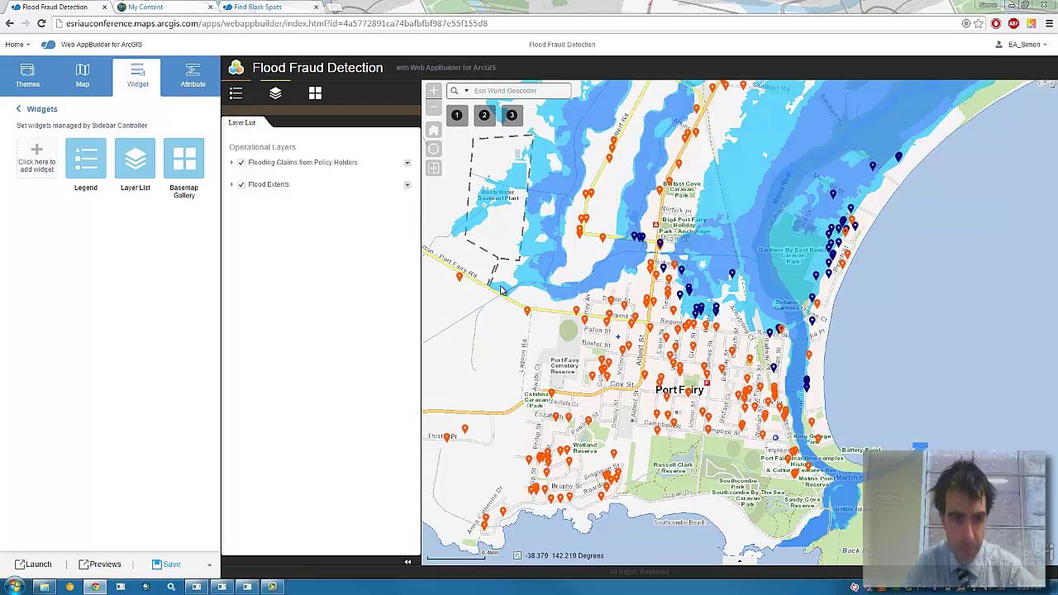
pyautogui.click(320, 97)
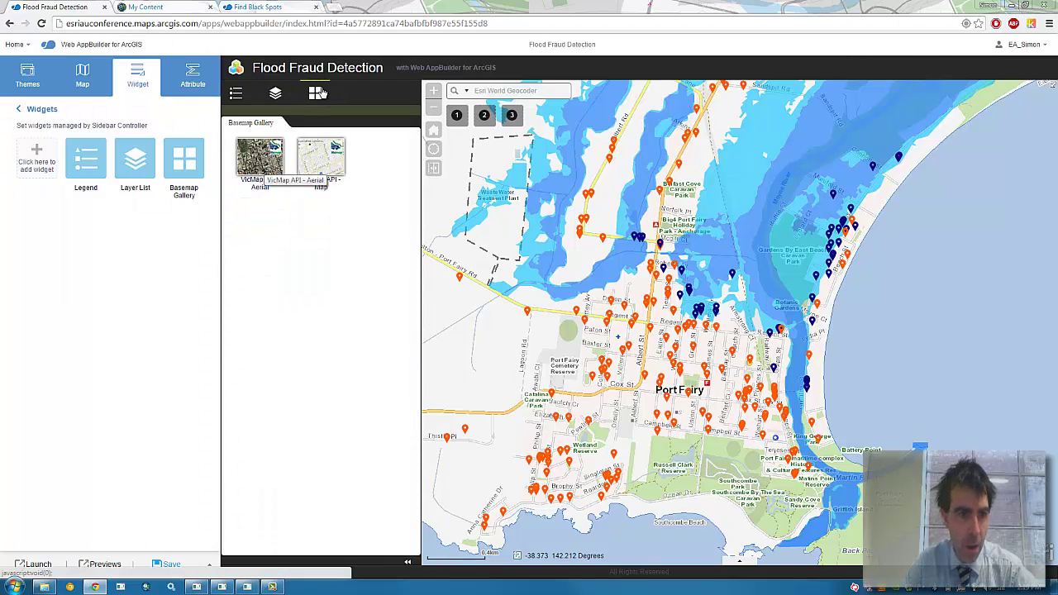
# Add an Analysis widget to the Sidebar Controller
pyautogui.click(37, 153)
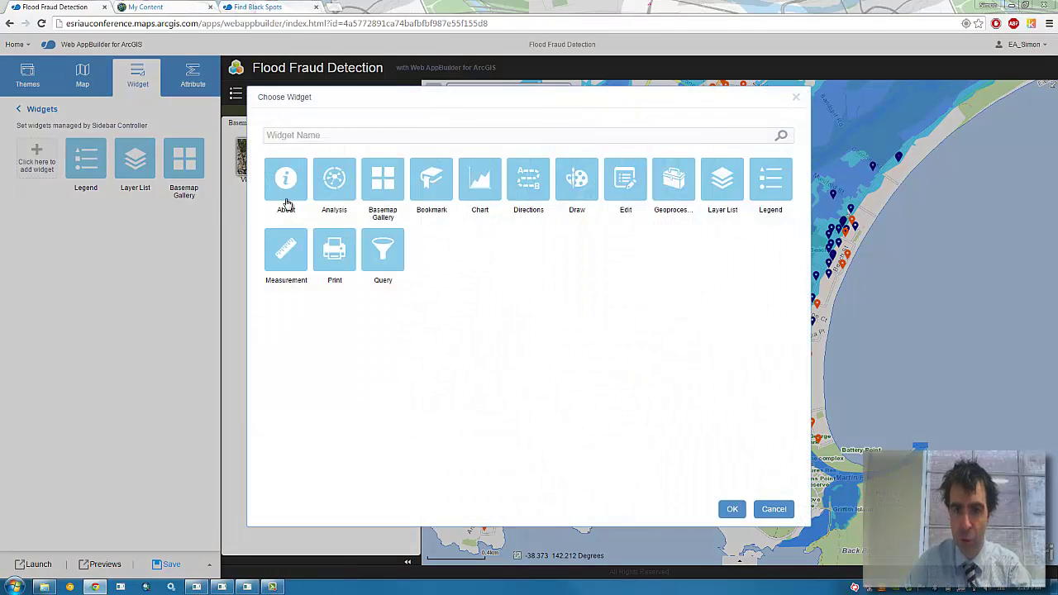
pyautogui.click(328, 197)
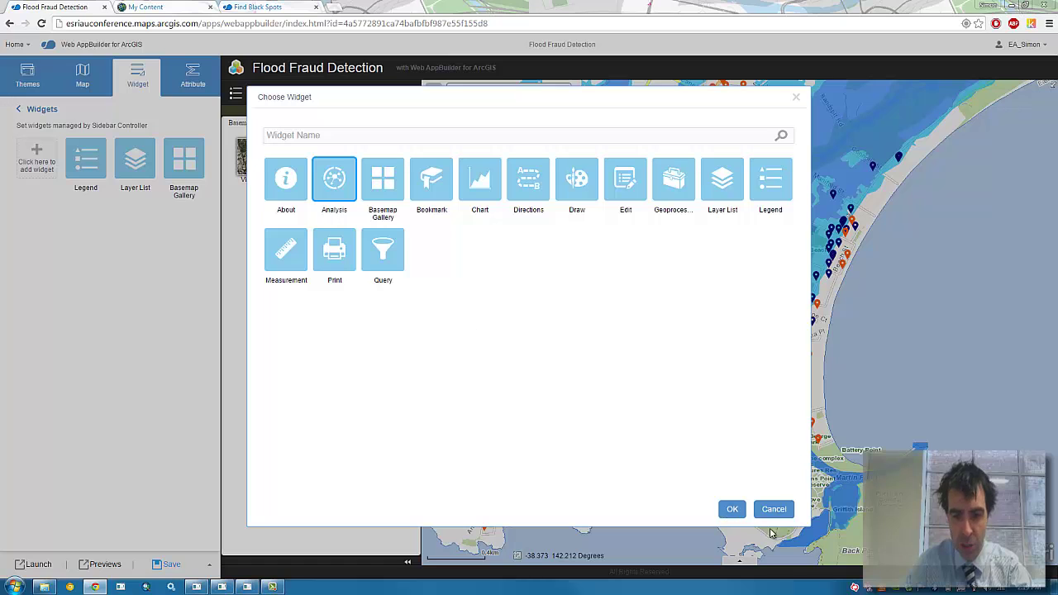
pyautogui.click(733, 509)
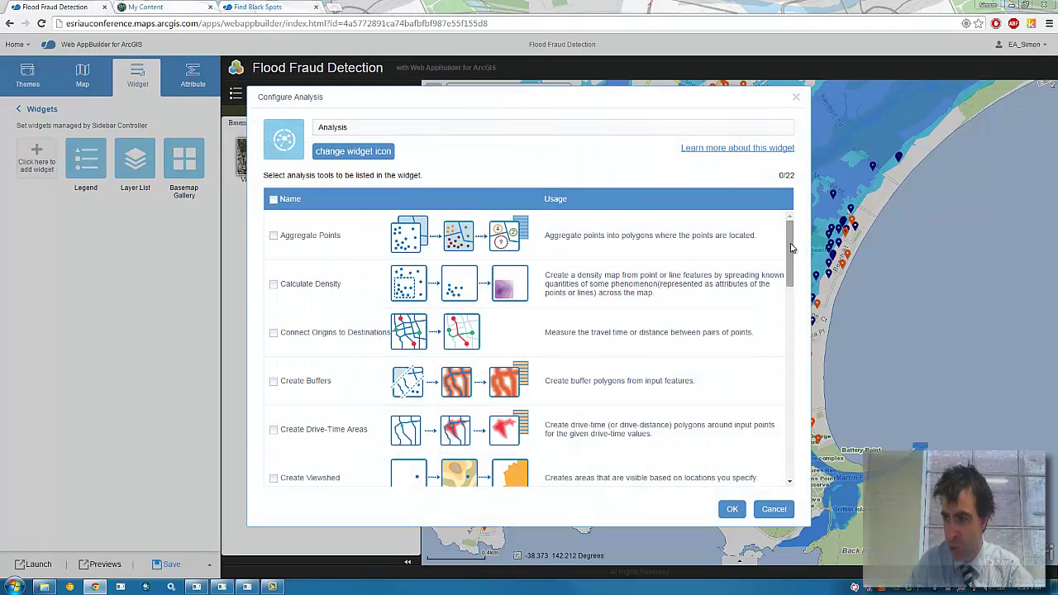
# Include only the Find Existing Locations, Find Nearest and Plan Routes tools in the Analysis widget
pyautogui.moveTo(790, 248); pyautogui.dragTo(788, 354)
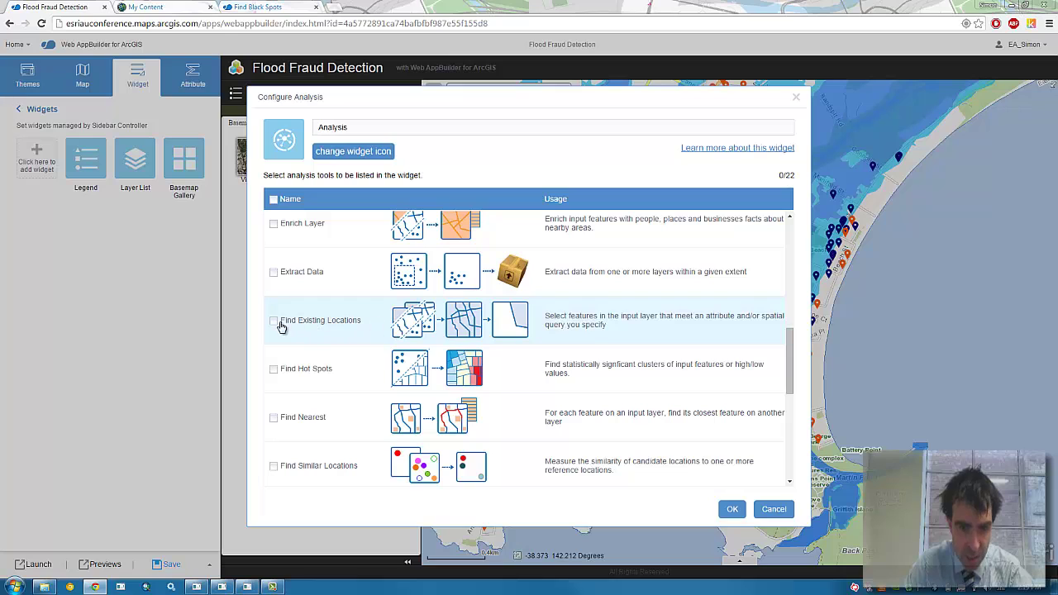
pyautogui.click(273, 322)
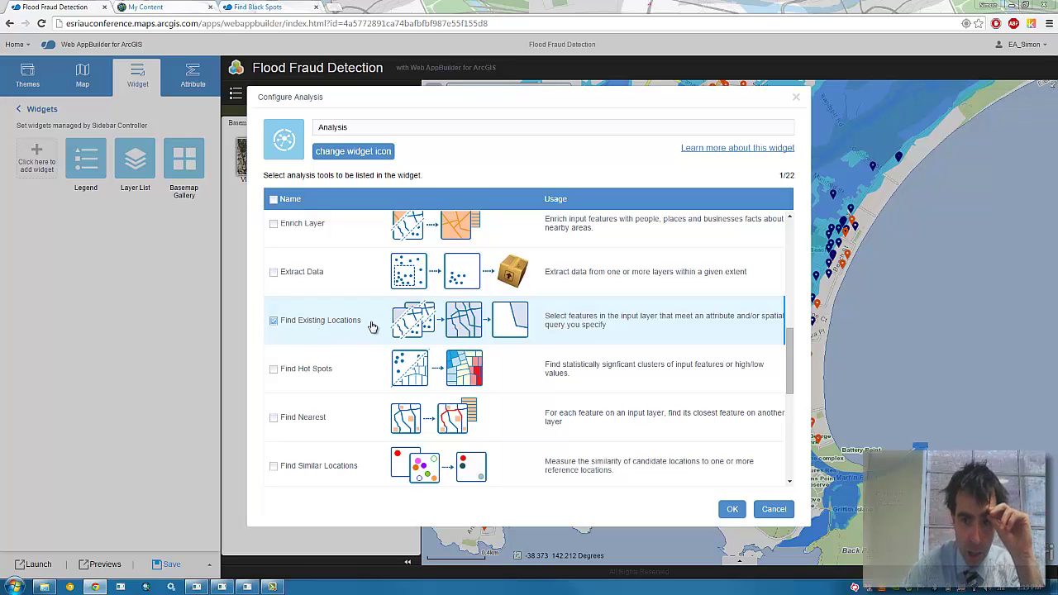
pyautogui.click(279, 419)
pyautogui.scroll(-2, 327, 400)
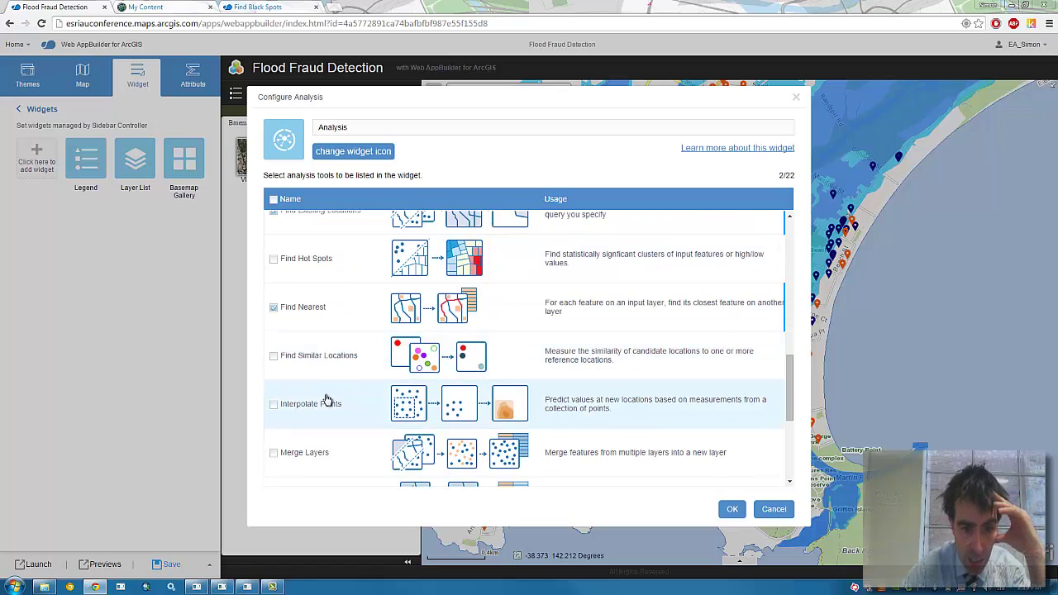
pyautogui.scroll(-2, 327, 400)
pyautogui.click(274, 439)
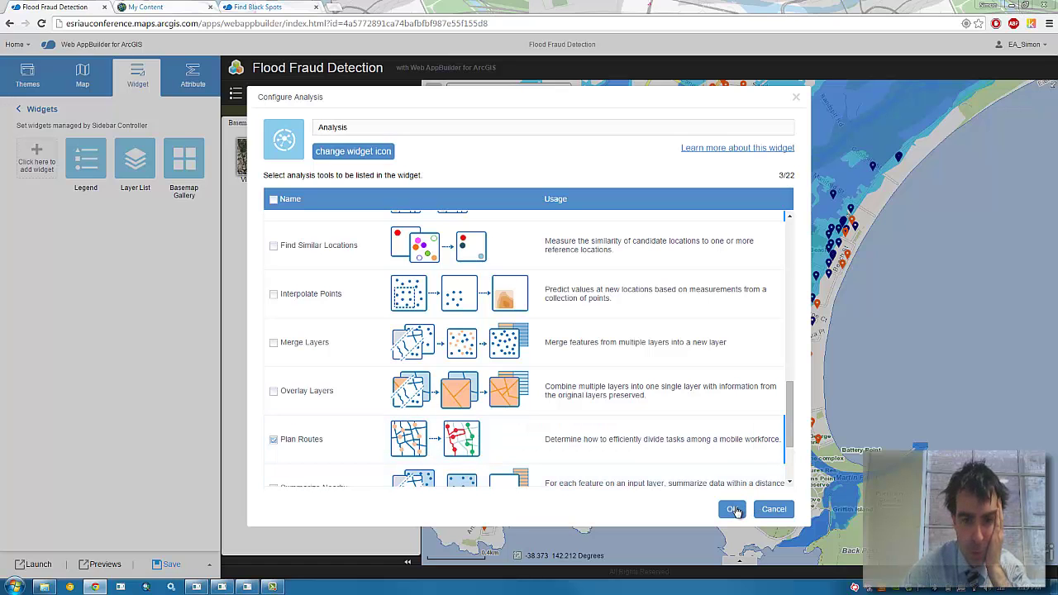
pyautogui.click(735, 510)
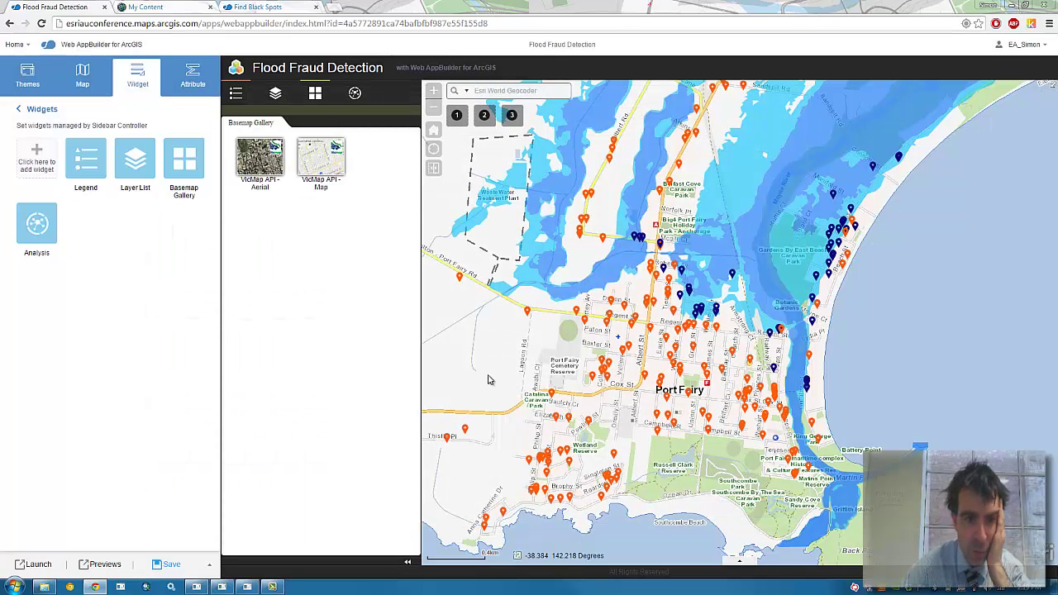
# Save the app and preview it on an iPhone6 plus in landscape orientation
pyautogui.click(175, 564)
pyautogui.click(111, 567)
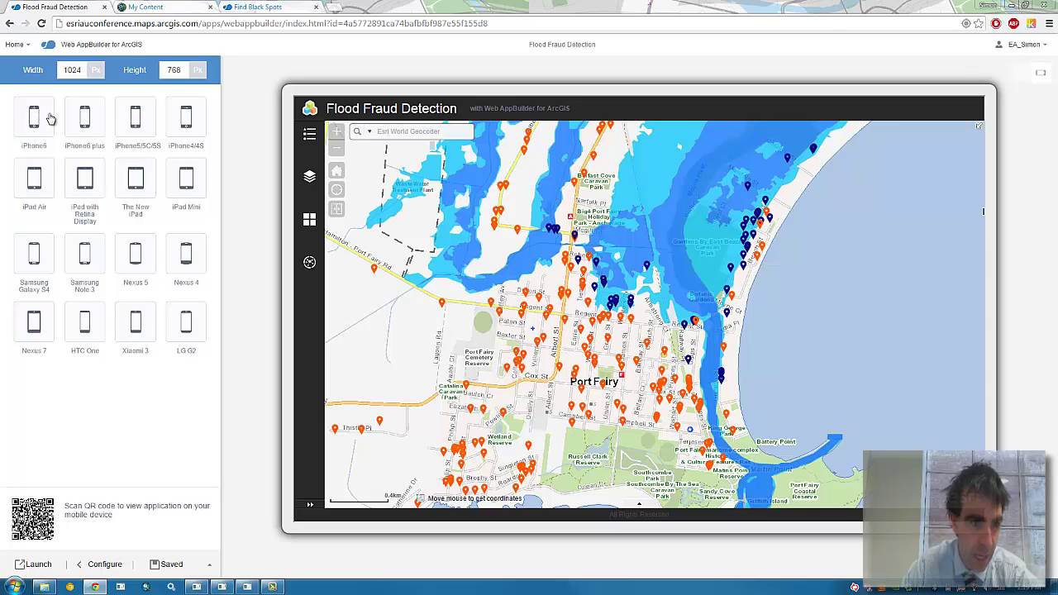
pyautogui.click(87, 123)
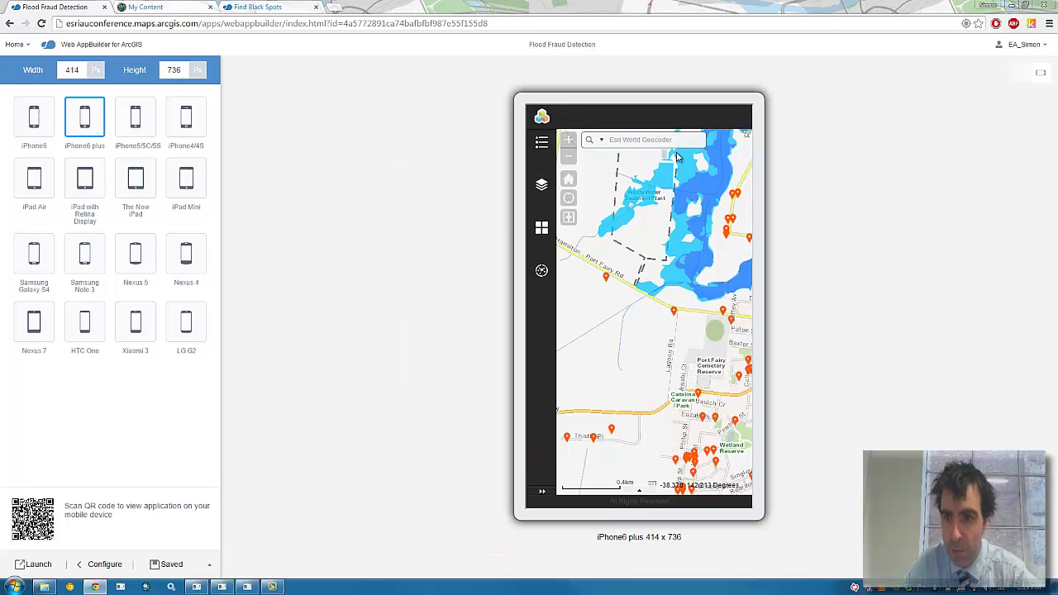
pyautogui.click(1042, 75)
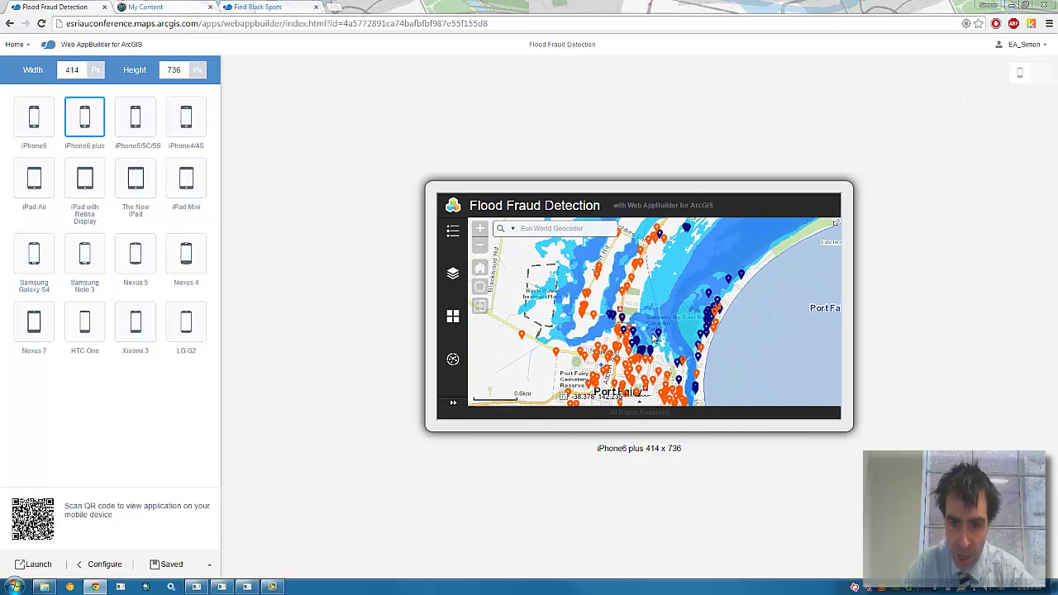
# Check a flood claim's pop-up in the iPhone6 plus preview and open the Basemap Gallery there
pyautogui.click(661, 335)
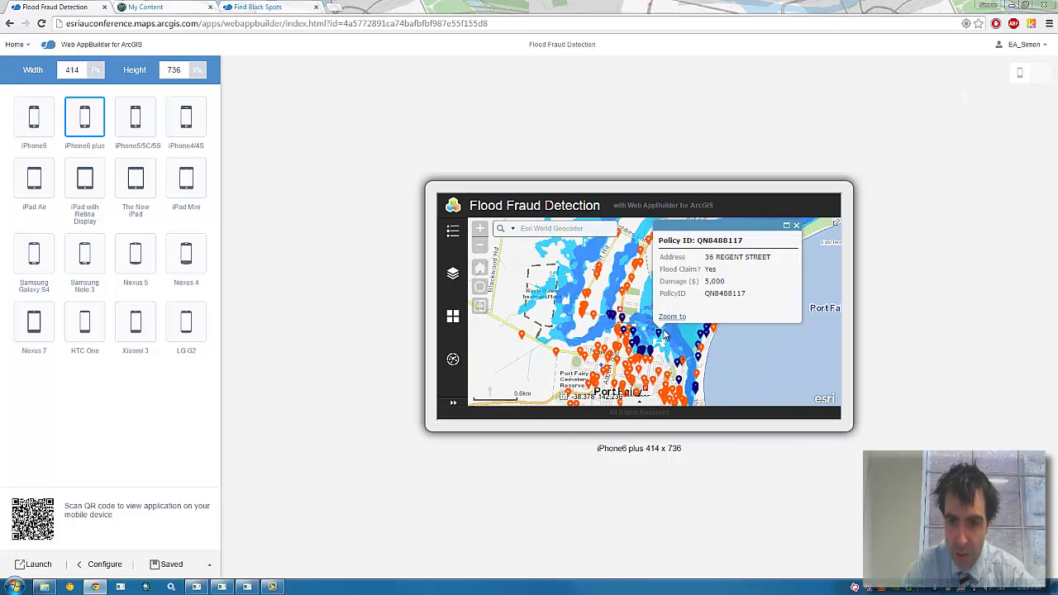
pyautogui.click(795, 228)
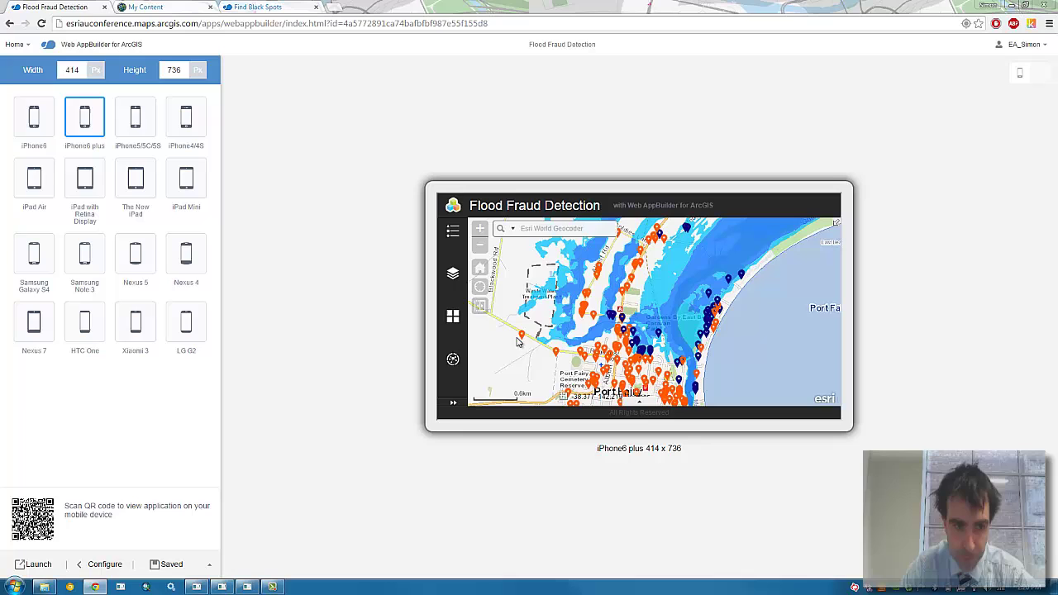
pyautogui.doubleClick(82, 70)
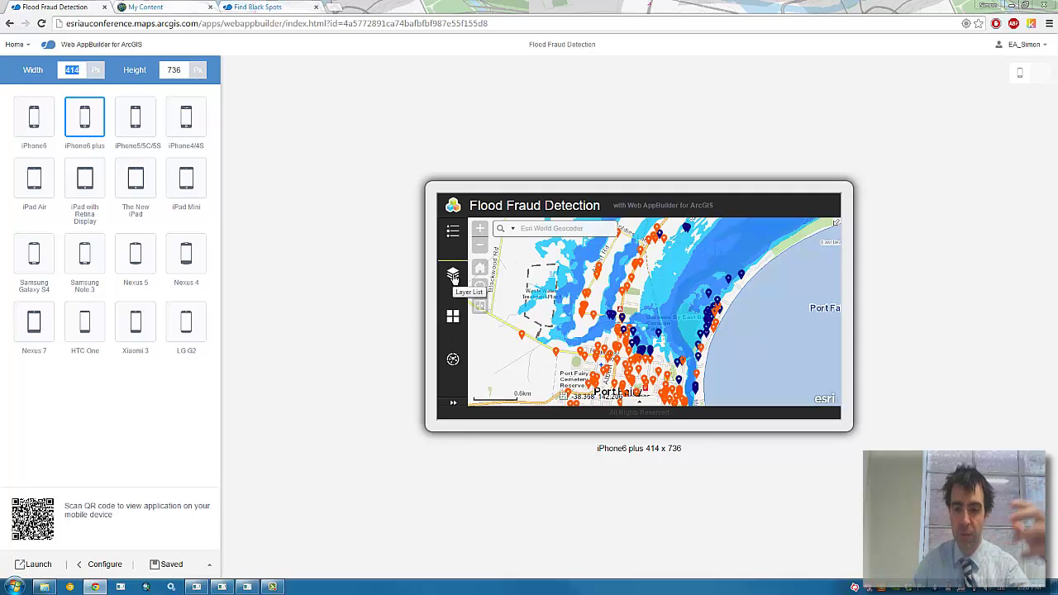
pyautogui.click(459, 321)
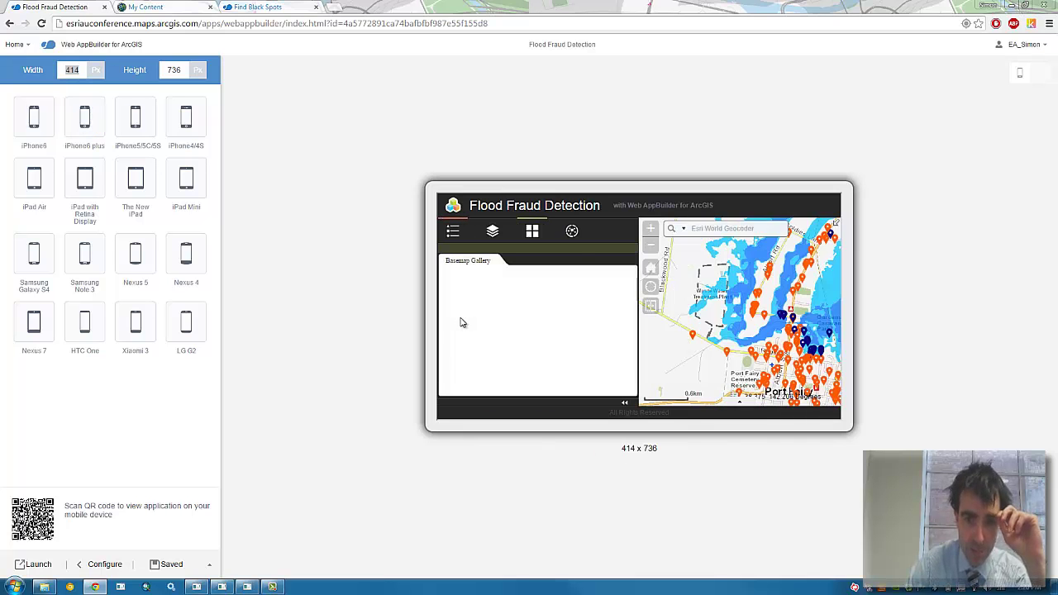
# Preview the app on an iPhone4/4S and view the details of a claim near Port Fairy
pyautogui.click(188, 128)
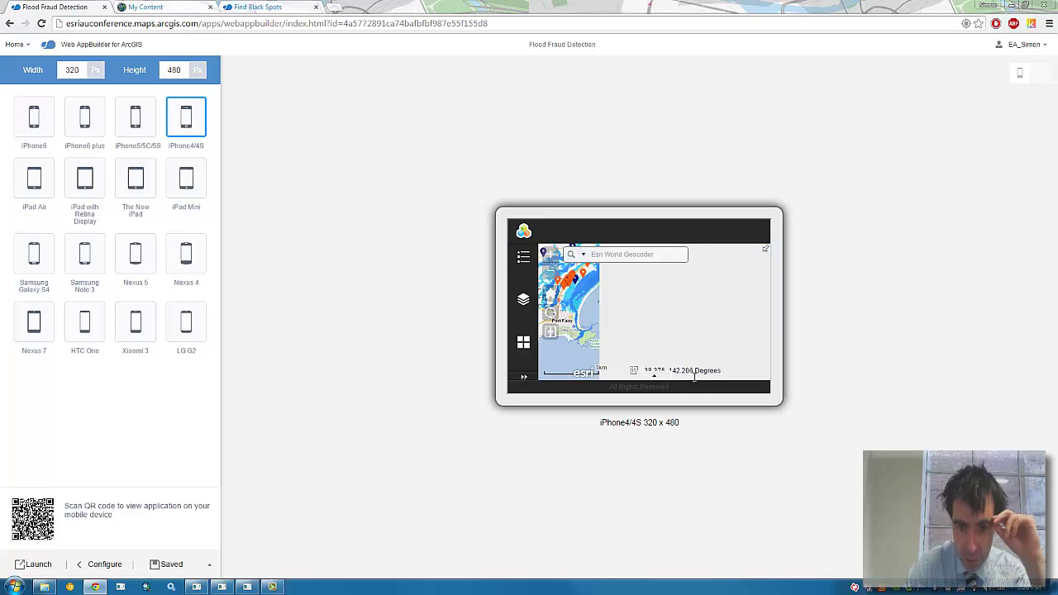
pyautogui.click(577, 320)
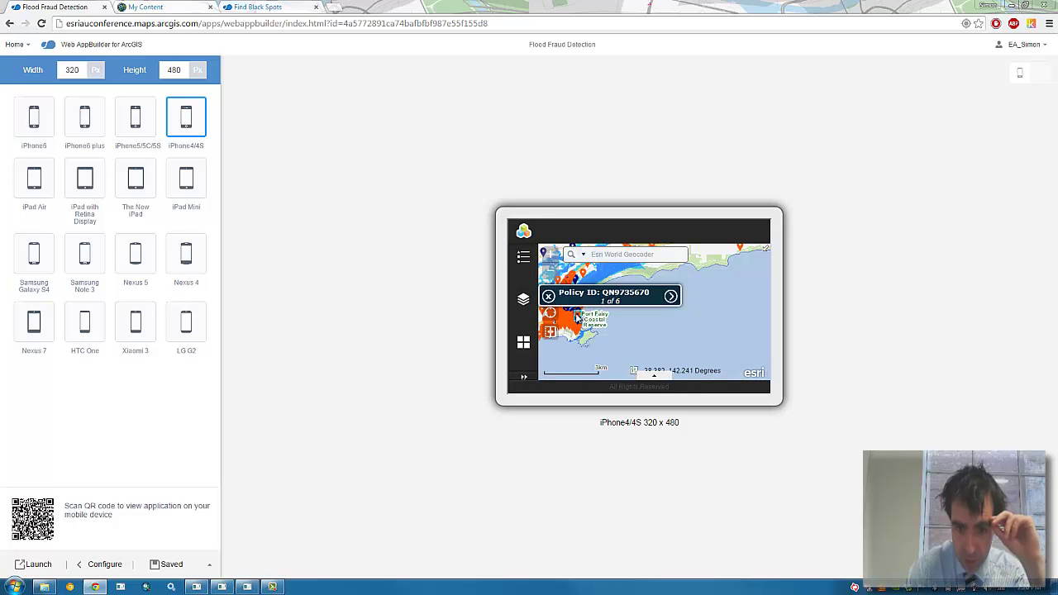
pyautogui.click(670, 297)
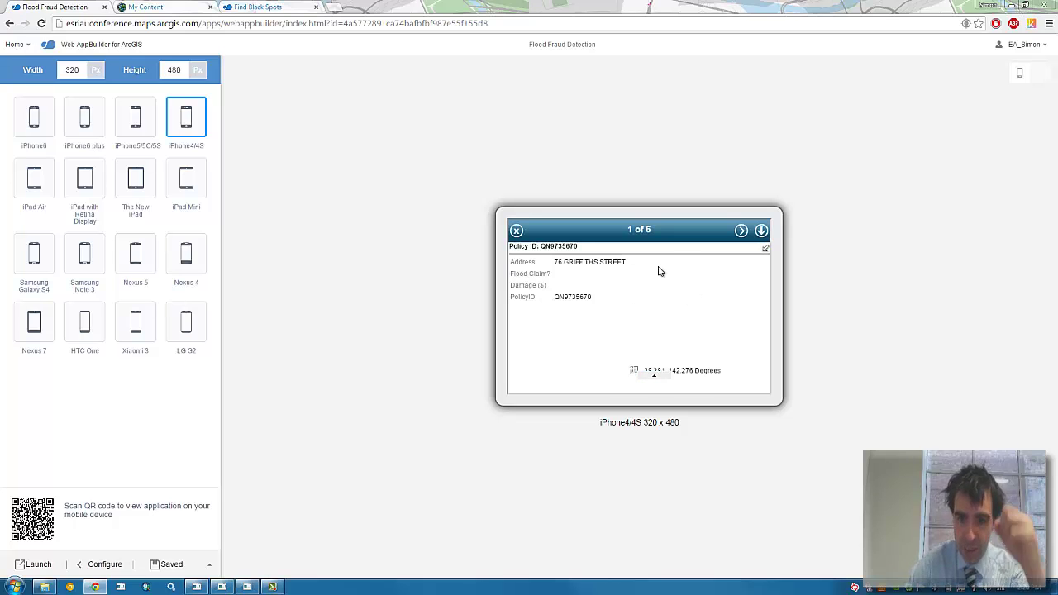
pyautogui.click(517, 231)
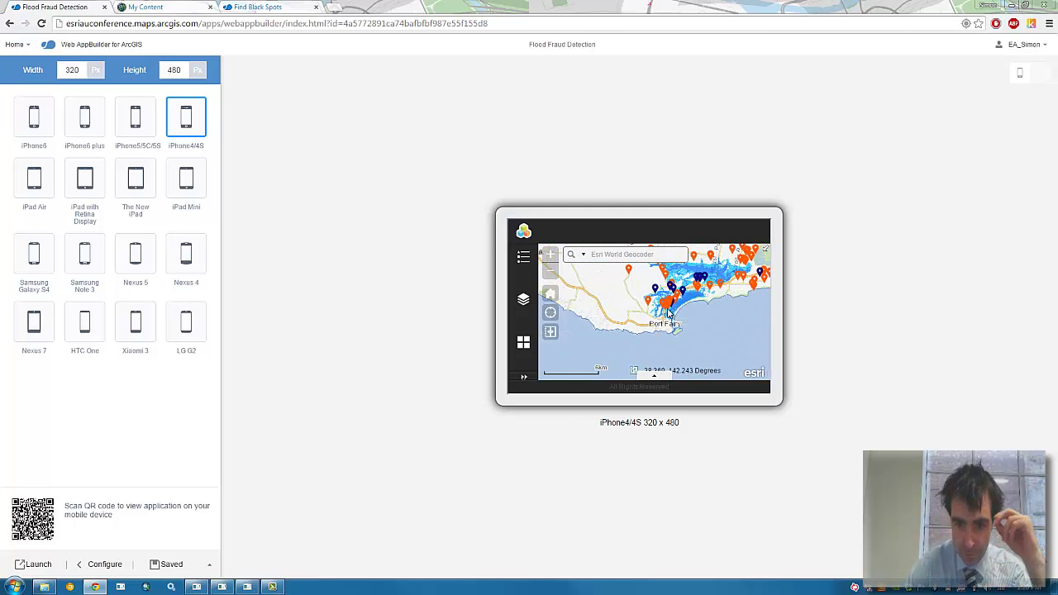
pyautogui.scroll(4, 670, 312)
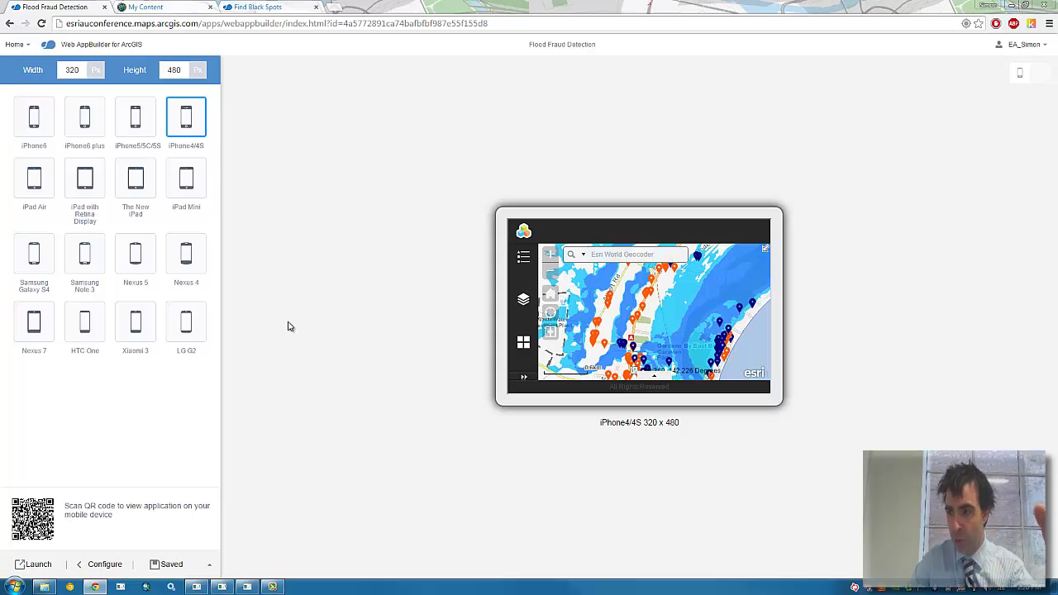
# Launch the Flood Fraud Detection app in its own browser tab
pyautogui.click(37, 564)
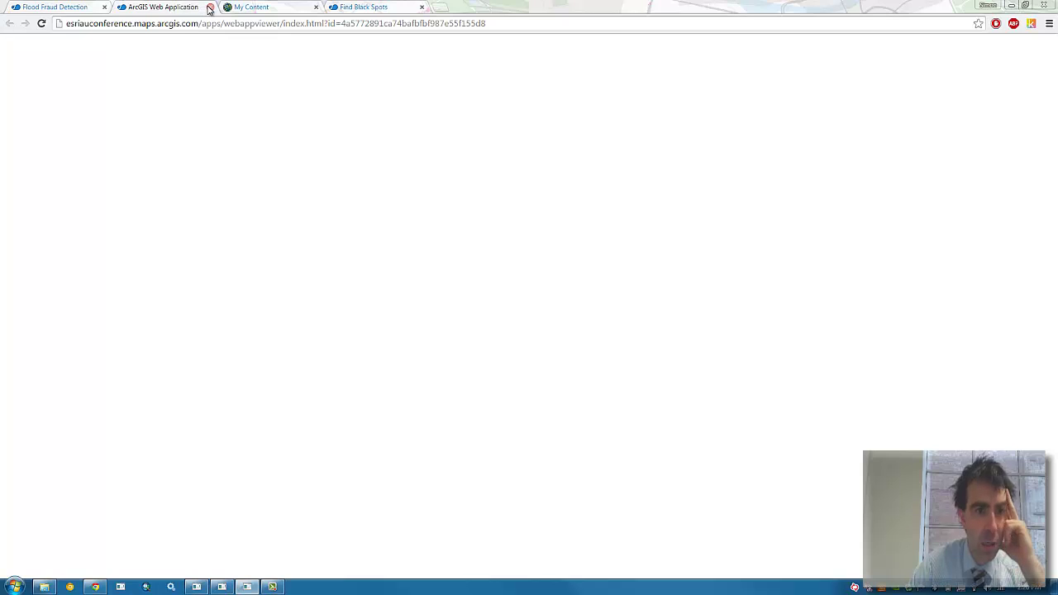
# Close the launched app, return to the app's configuration and clear its subtitle in the branding attributes
pyautogui.click(210, 7)
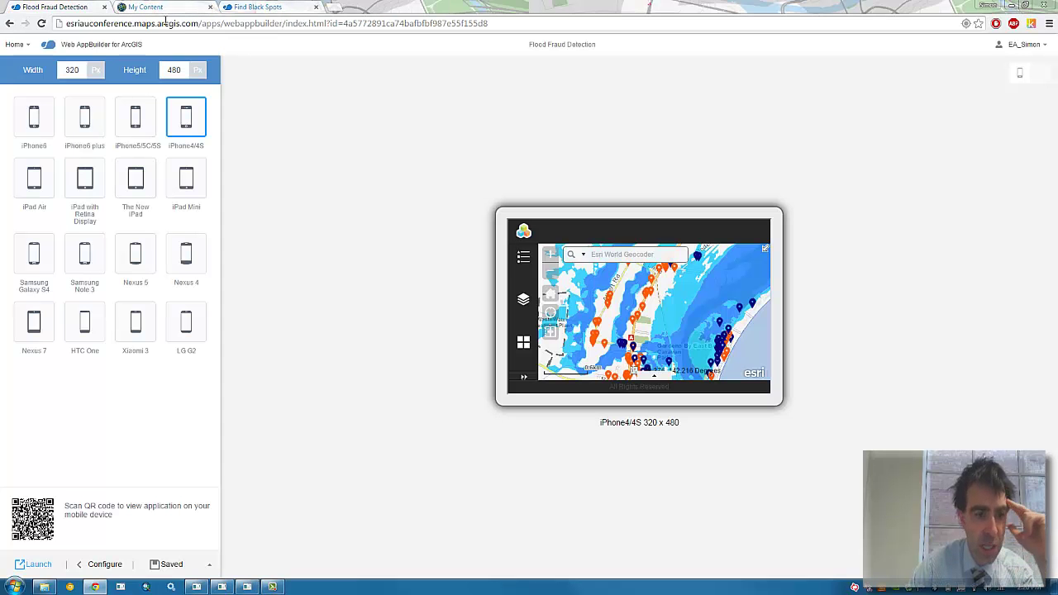
pyautogui.click(104, 564)
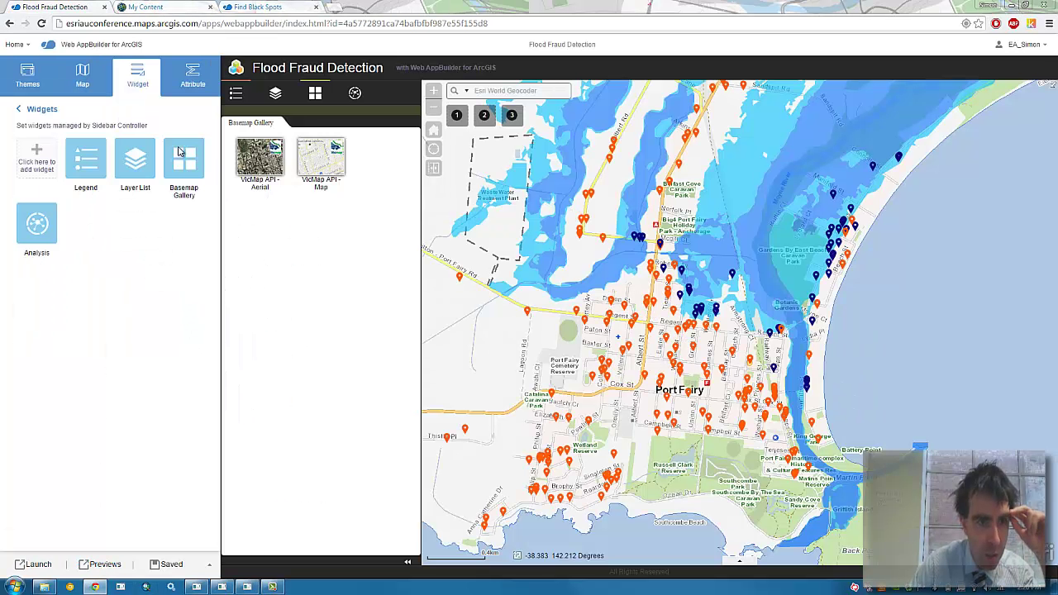
pyautogui.click(193, 85)
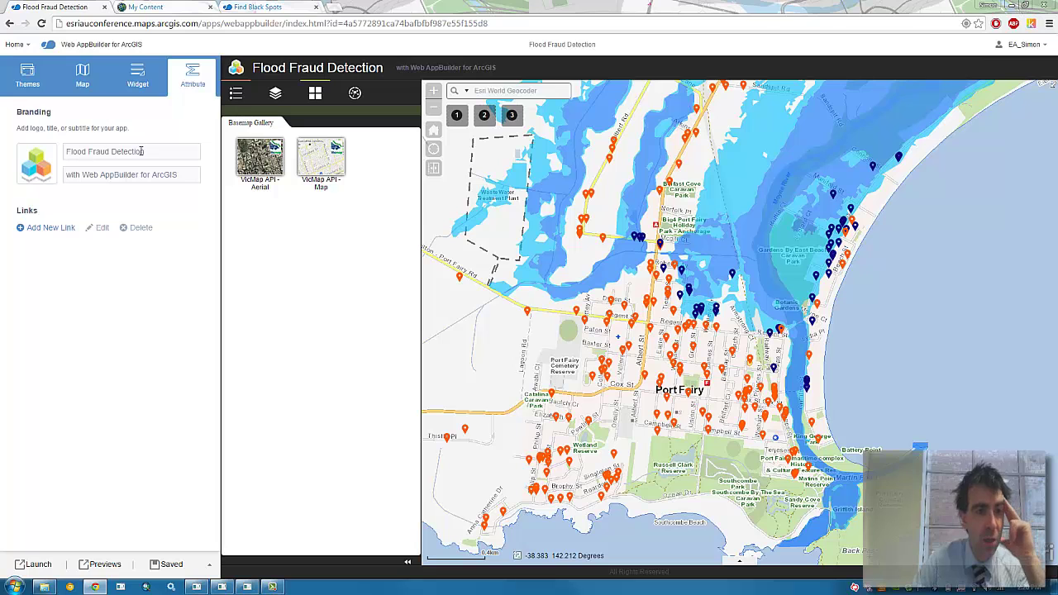
pyautogui.click(183, 173)
pyautogui.moveTo(174, 174); pyautogui.dragTo(27, 177)
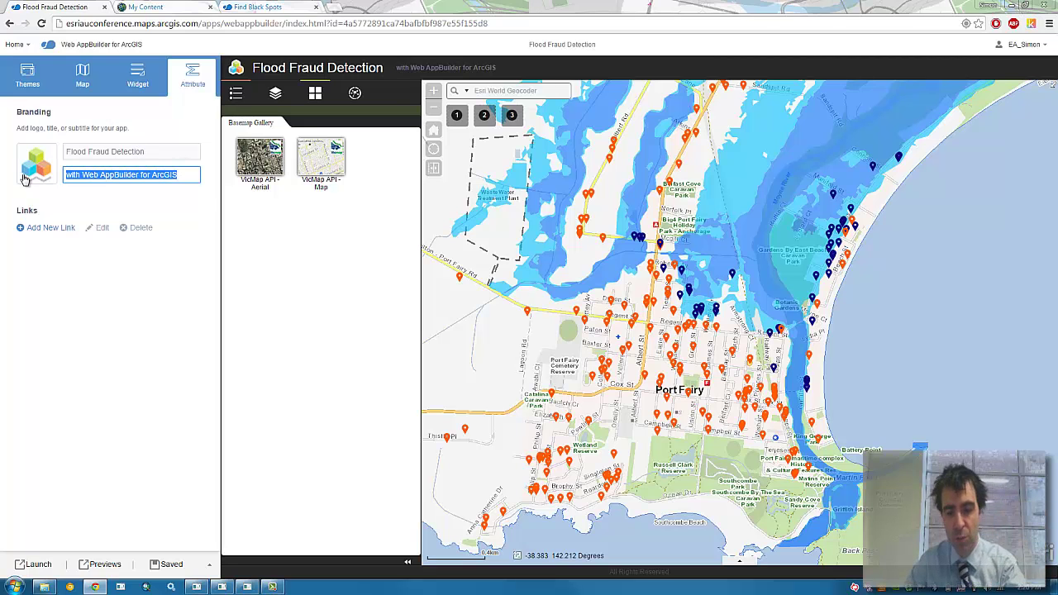
pyautogui.press('BackSpace')
# Replace the app's logo with Flood.png from the Pictures library
pyautogui.click(40, 168)
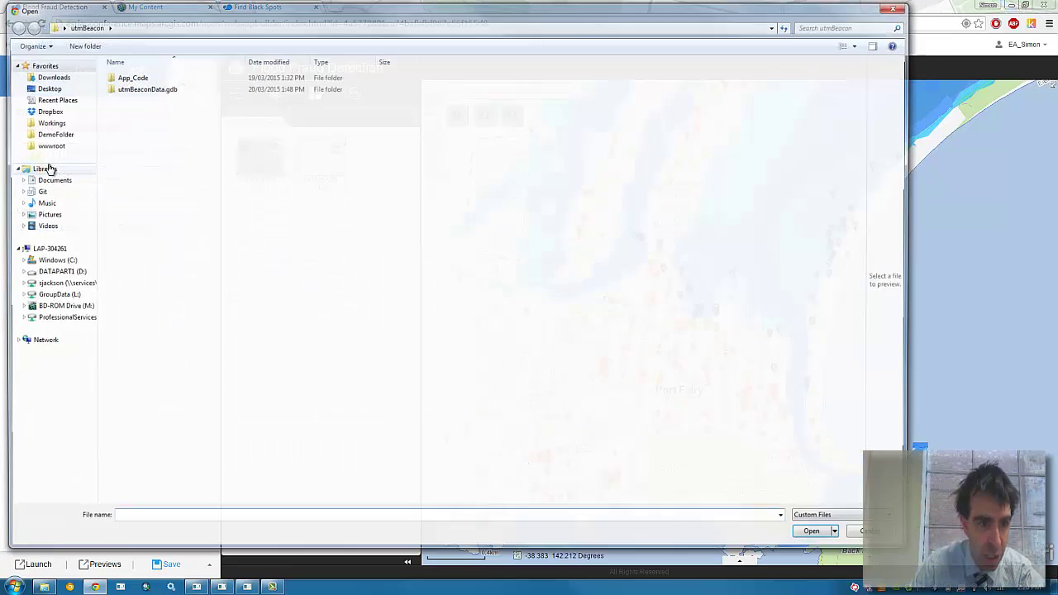
pyautogui.click(44, 214)
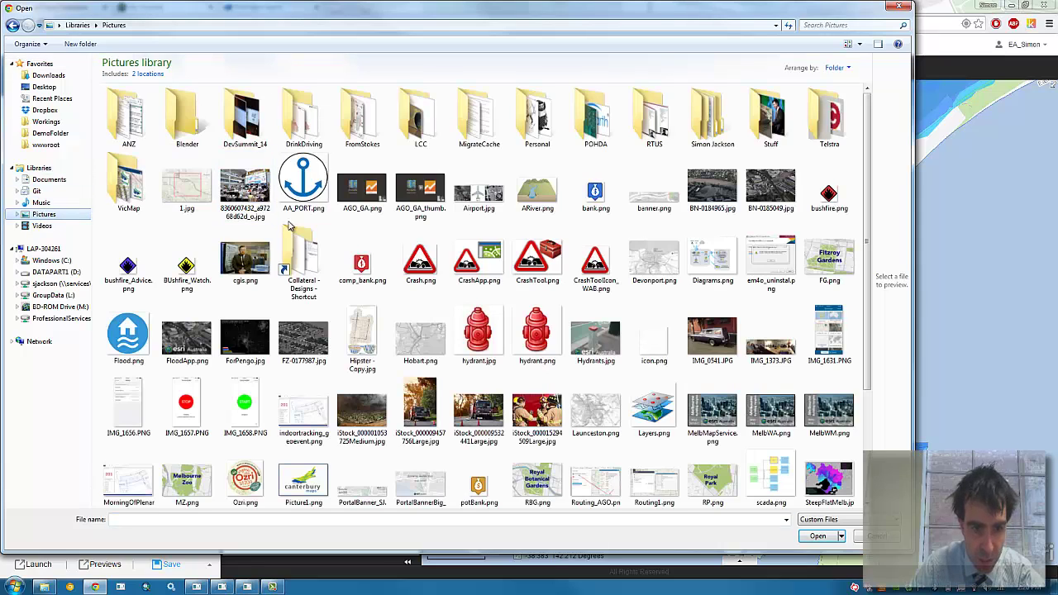
pyautogui.click(131, 335)
pyautogui.click(816, 536)
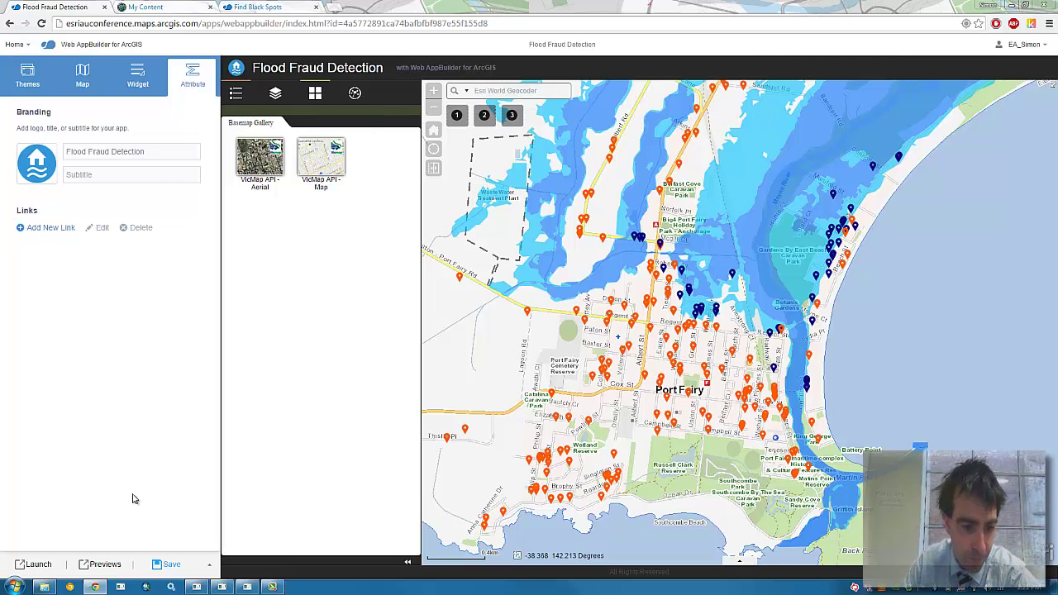
# Save the rebranded app and launch it
pyautogui.click(176, 562)
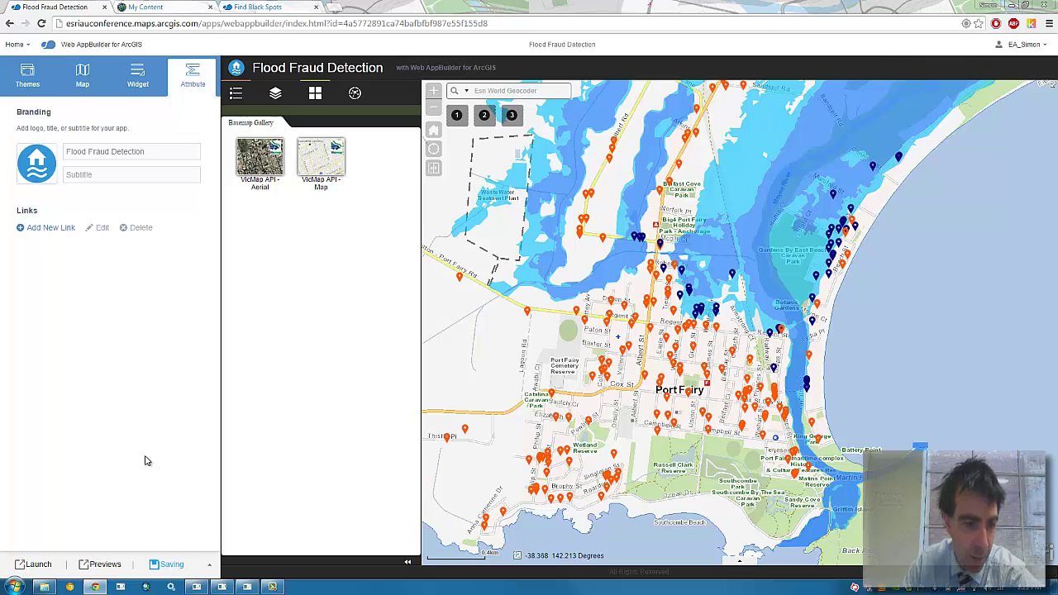
pyautogui.click(48, 567)
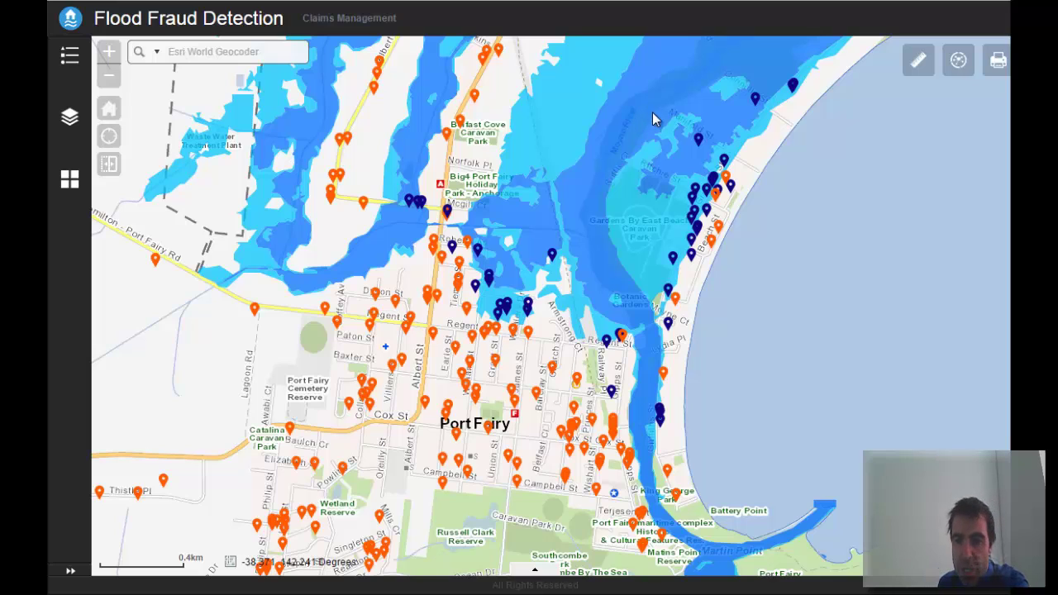
# Open the analysis tools and read the help description of Find Existing Locations
pyautogui.click(958, 66)
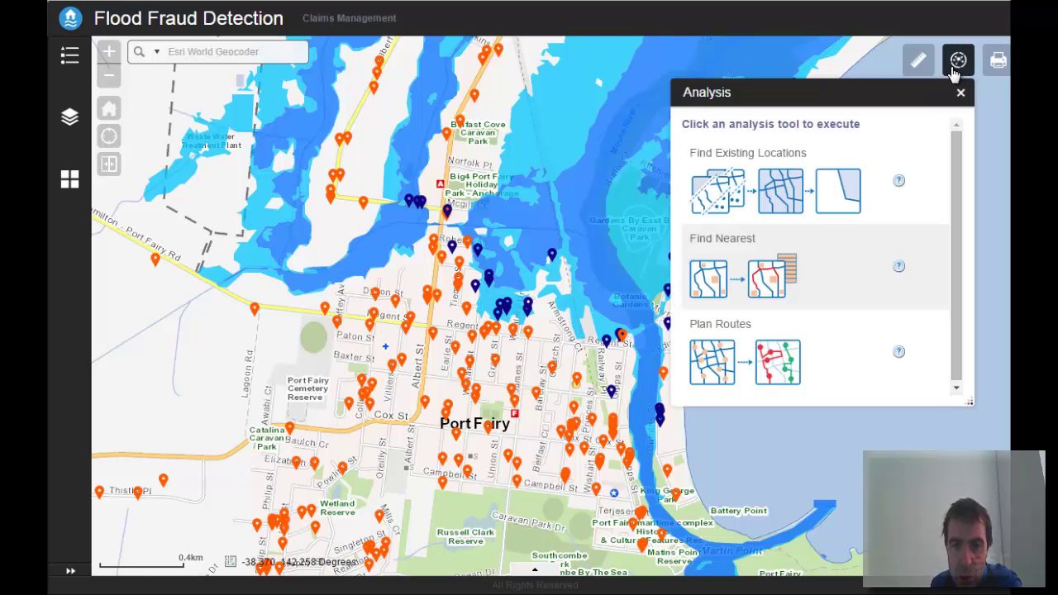
pyautogui.click(897, 183)
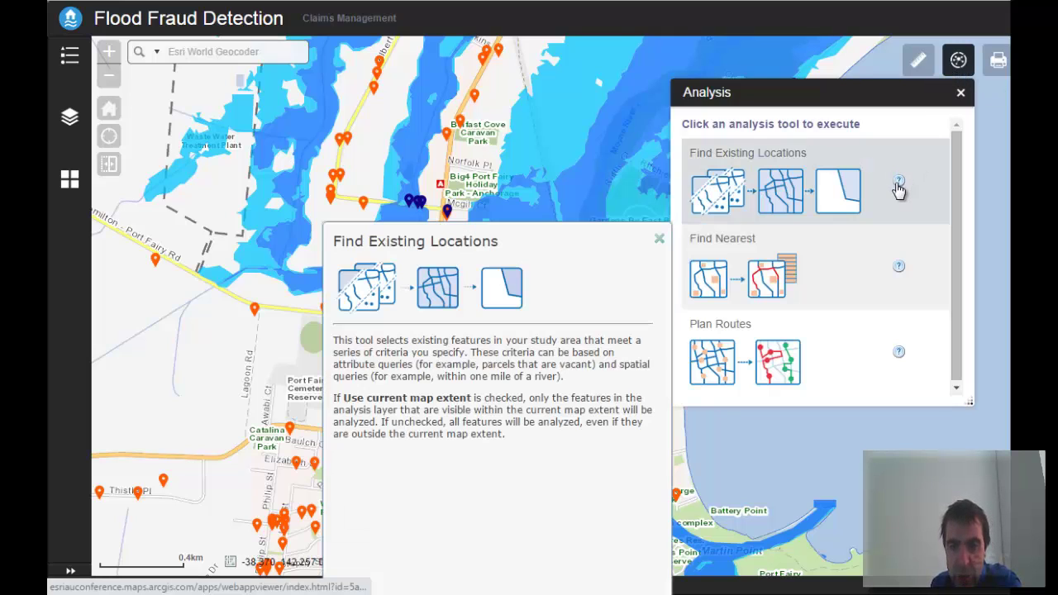
pyautogui.click(661, 240)
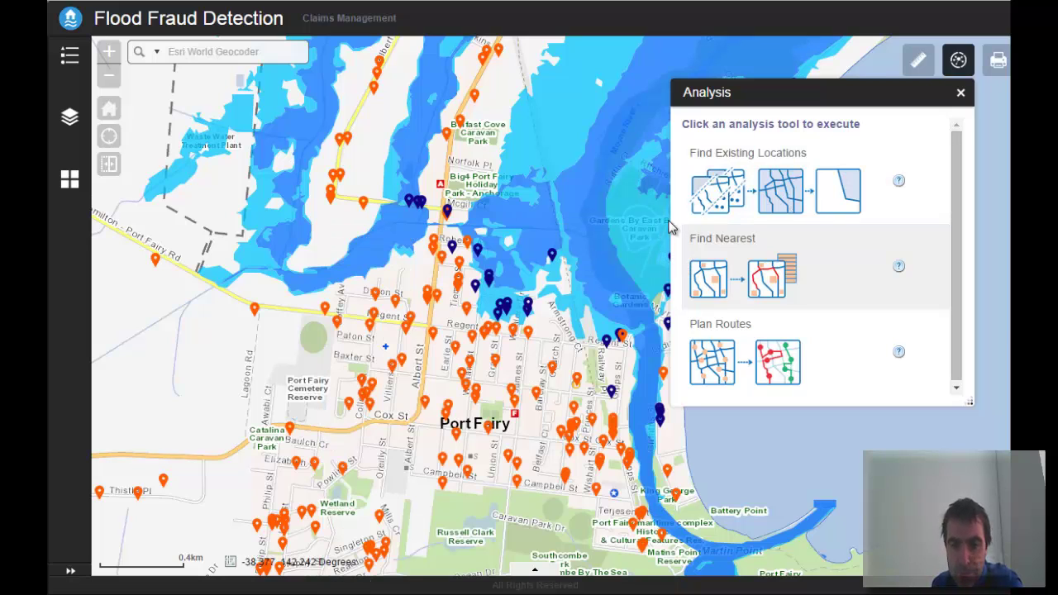
# Start a Find Existing Locations analysis with Flooding Claims from Policy Holders as the input layer
pyautogui.click(779, 190)
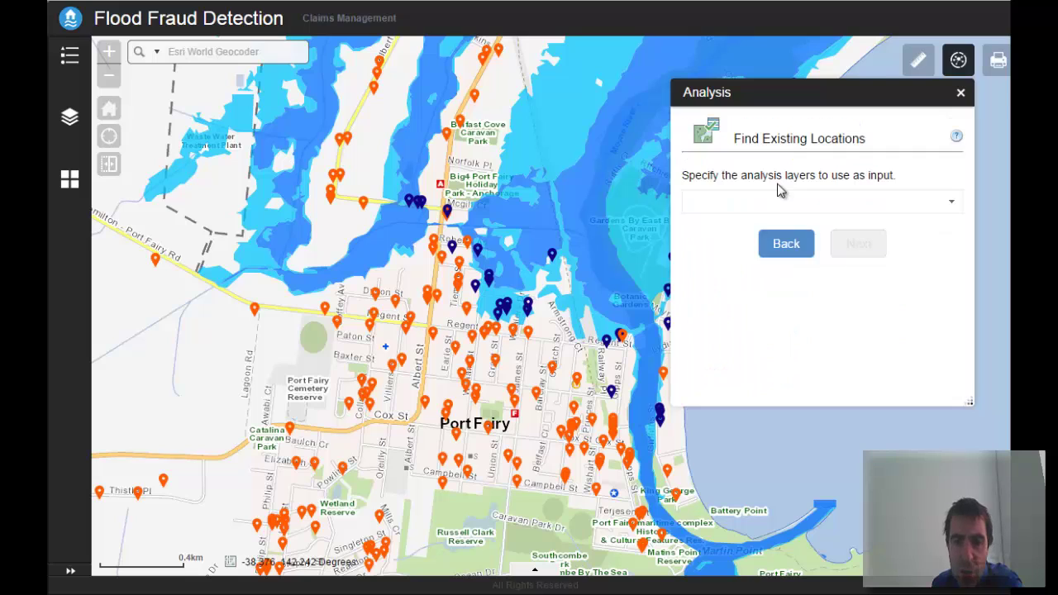
pyautogui.click(951, 205)
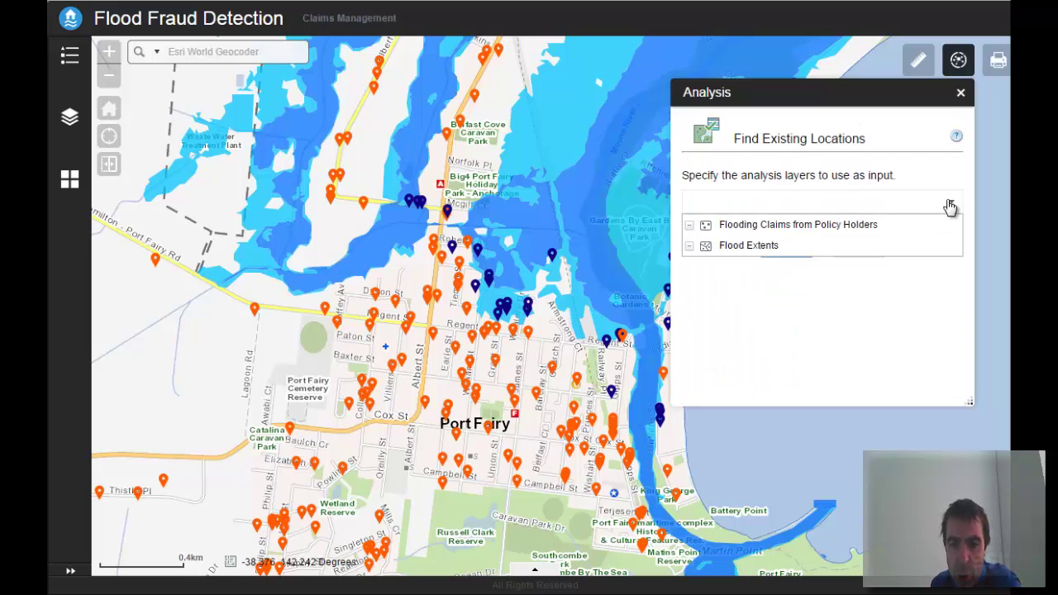
pyautogui.click(847, 227)
pyautogui.click(864, 253)
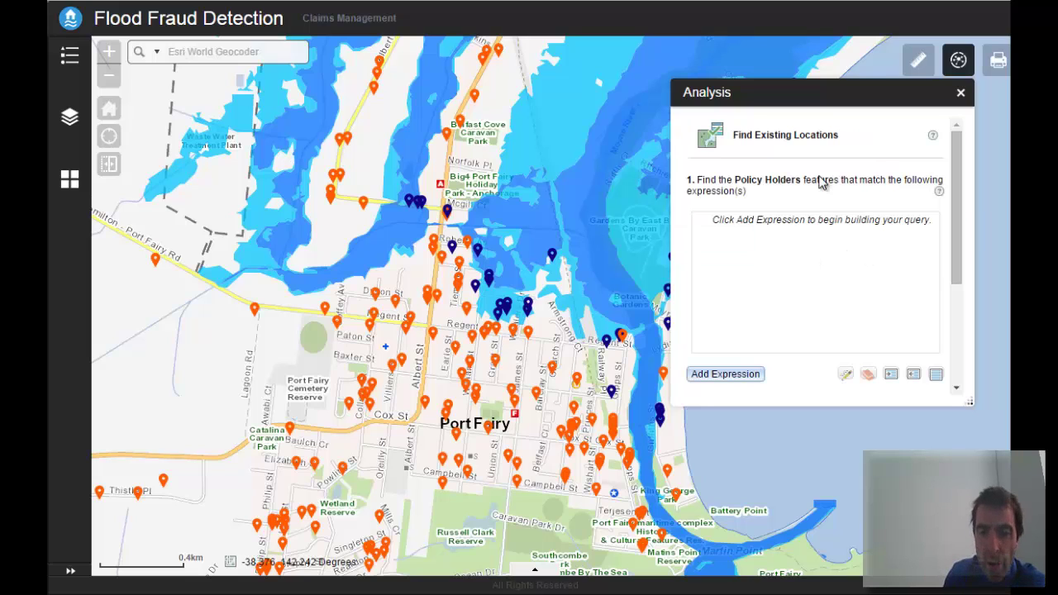
# Add an expression selecting Policy Holders that does not intersect Flood Extents
pyautogui.click(746, 375)
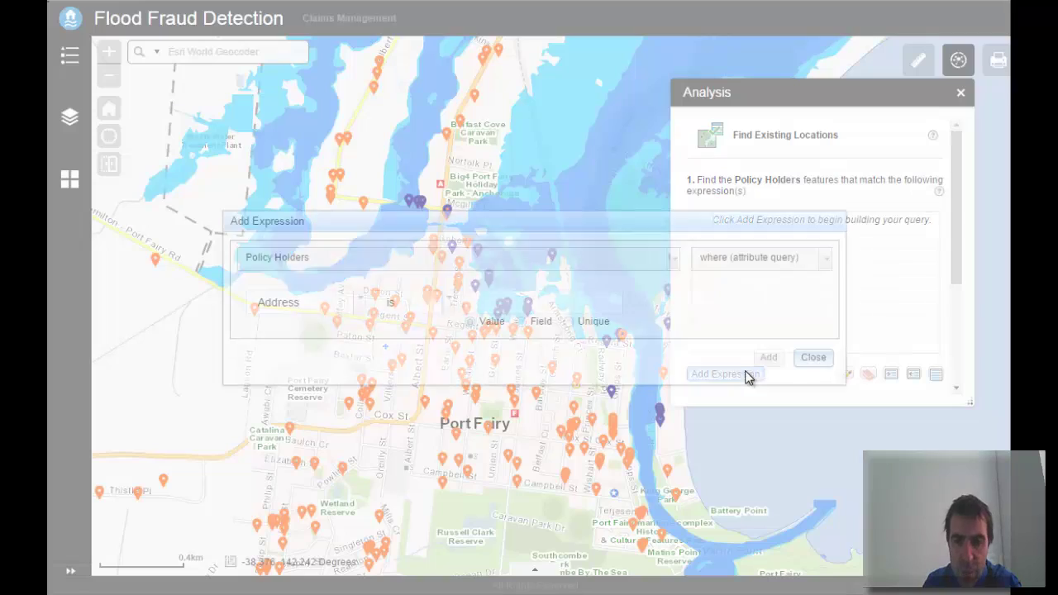
pyautogui.moveTo(603, 234); pyautogui.dragTo(590, 380)
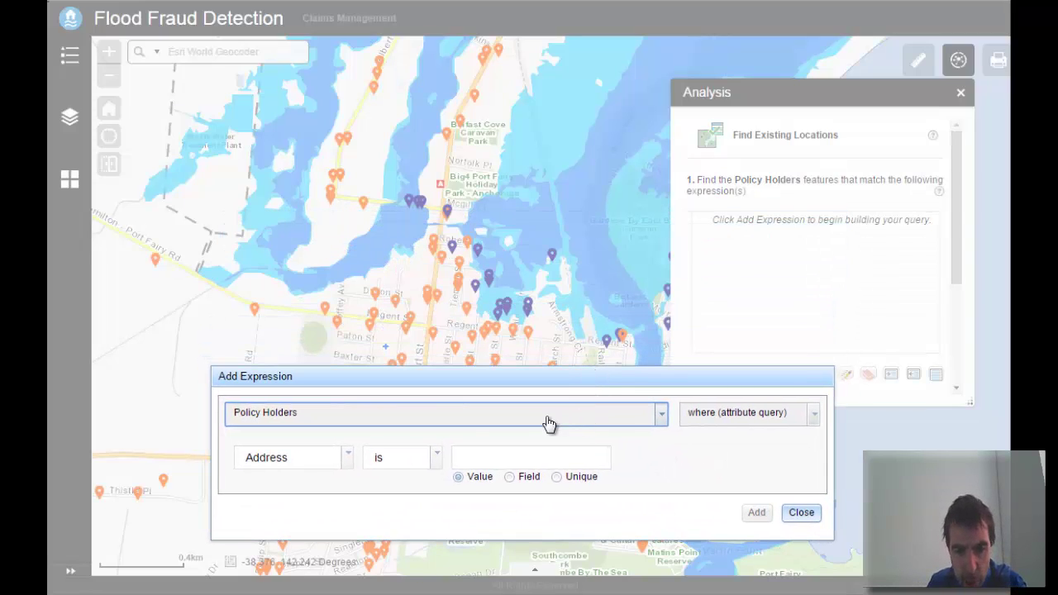
pyautogui.click(768, 422)
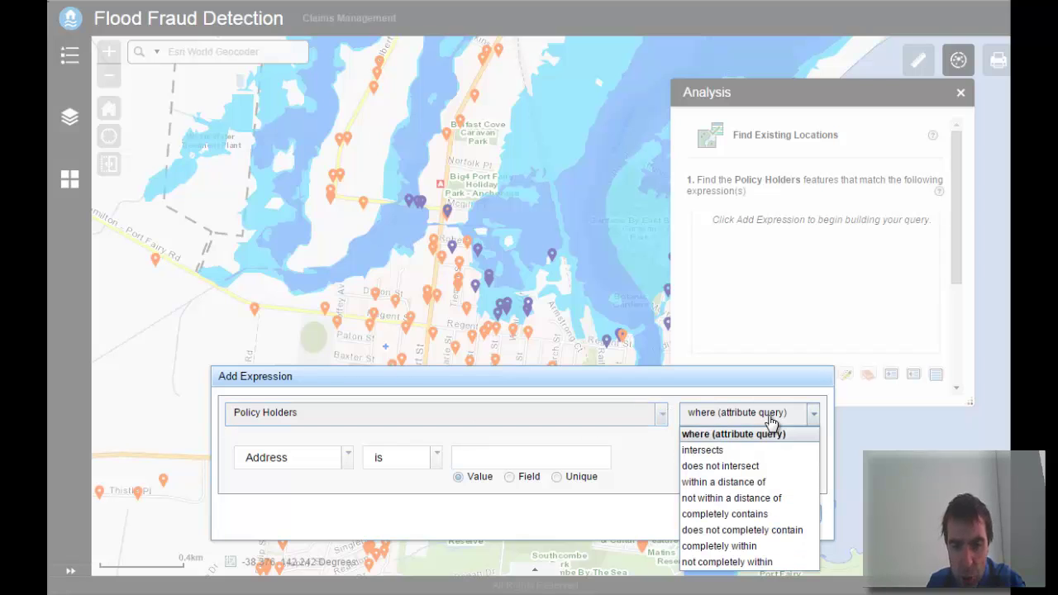
pyautogui.click(744, 467)
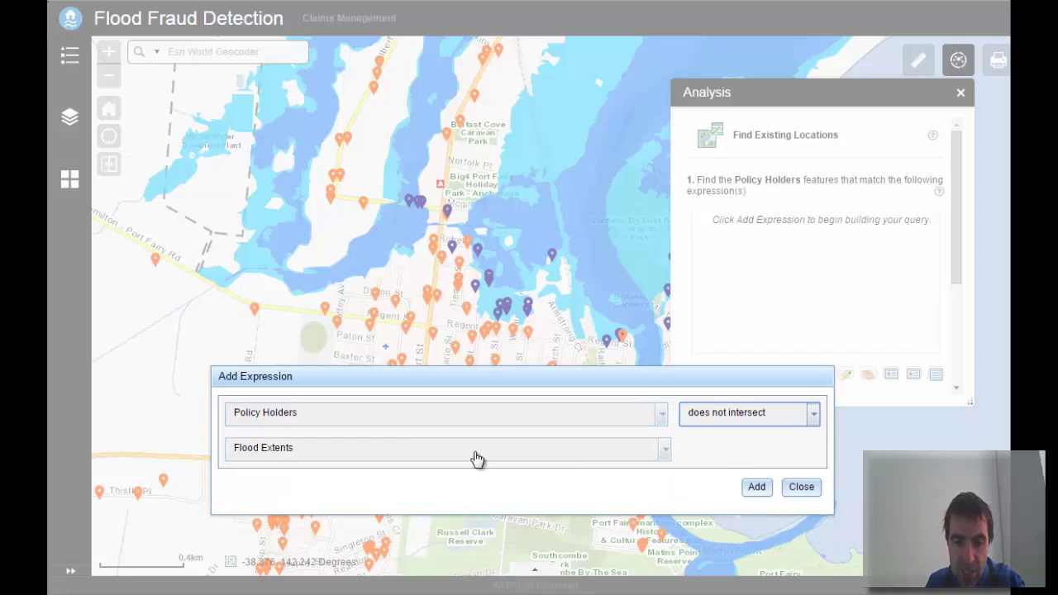
pyautogui.click(758, 488)
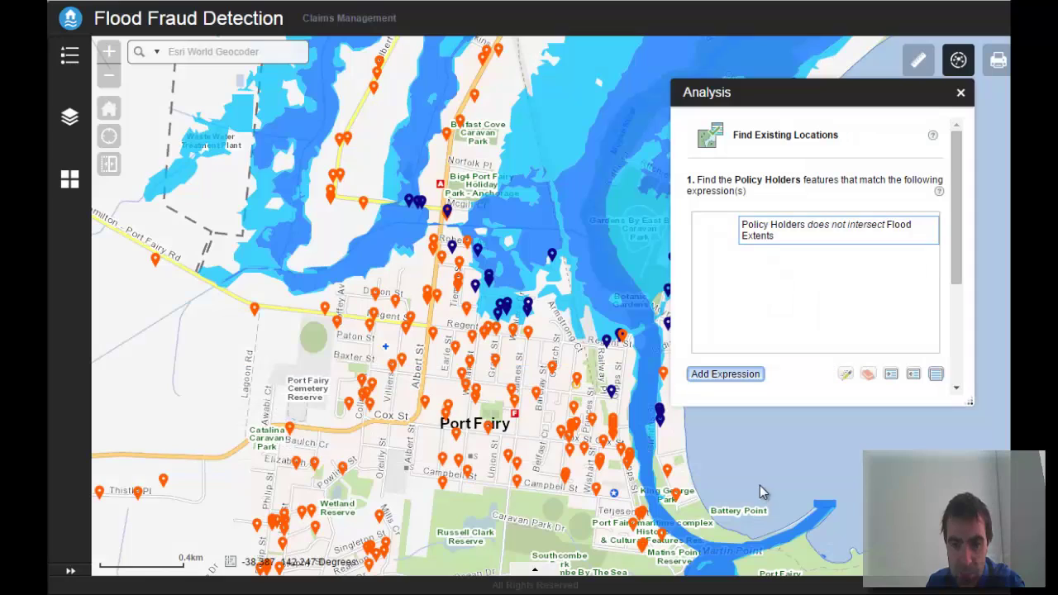
# Add a second Policy Holders expression where FloodClaim is 1, chosen from the field's unique values
pyautogui.click(733, 374)
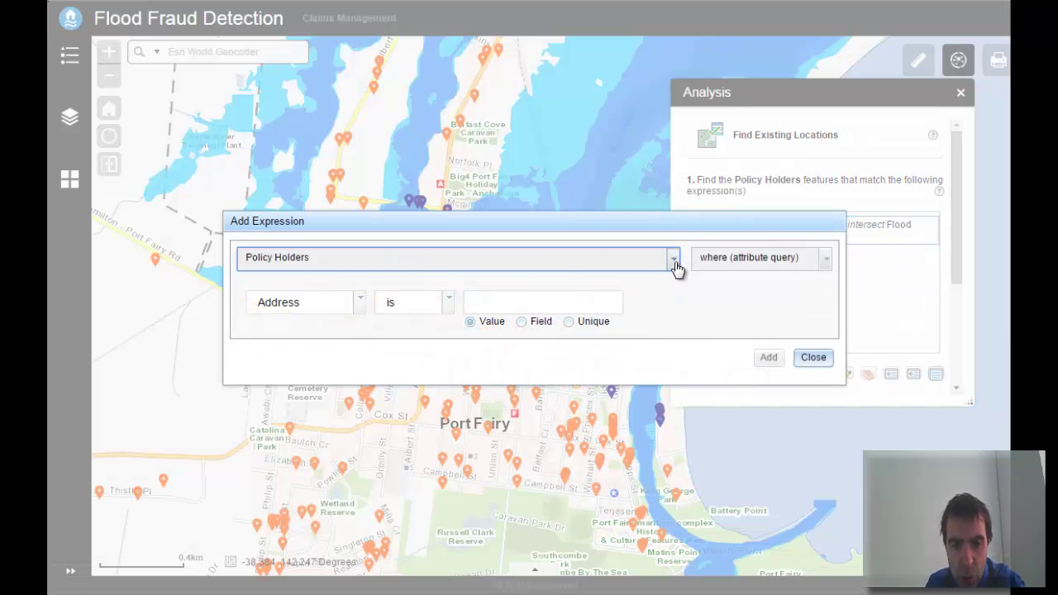
pyautogui.click(362, 302)
pyautogui.click(308, 352)
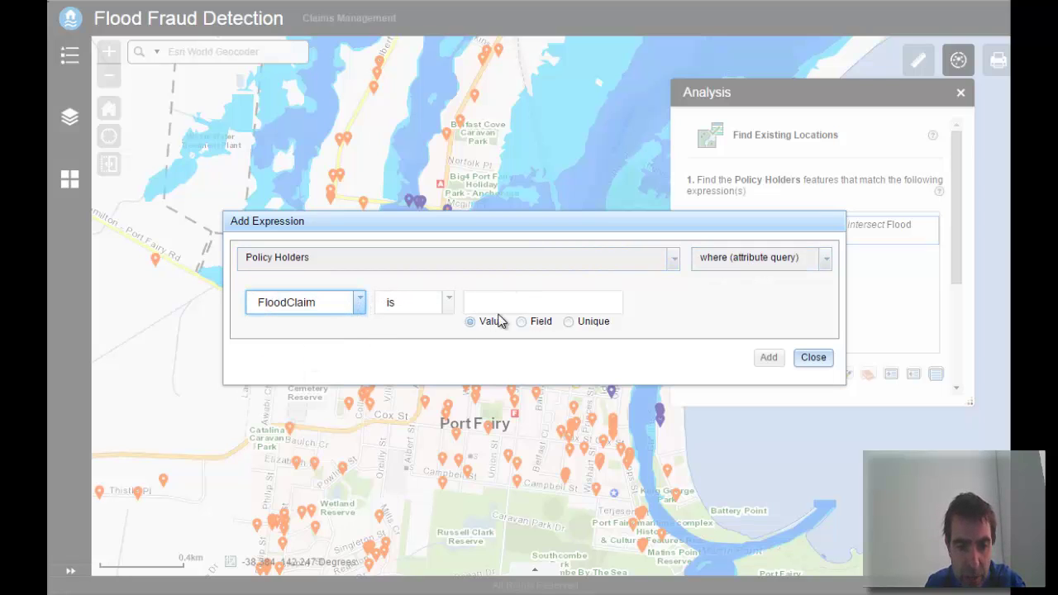
pyautogui.click(568, 322)
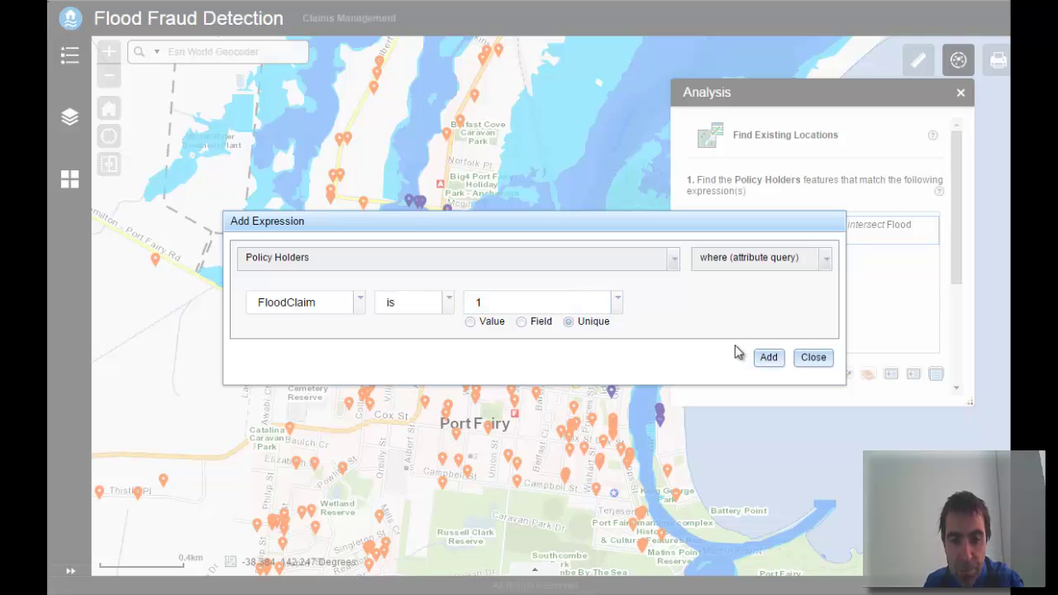
pyautogui.click(769, 358)
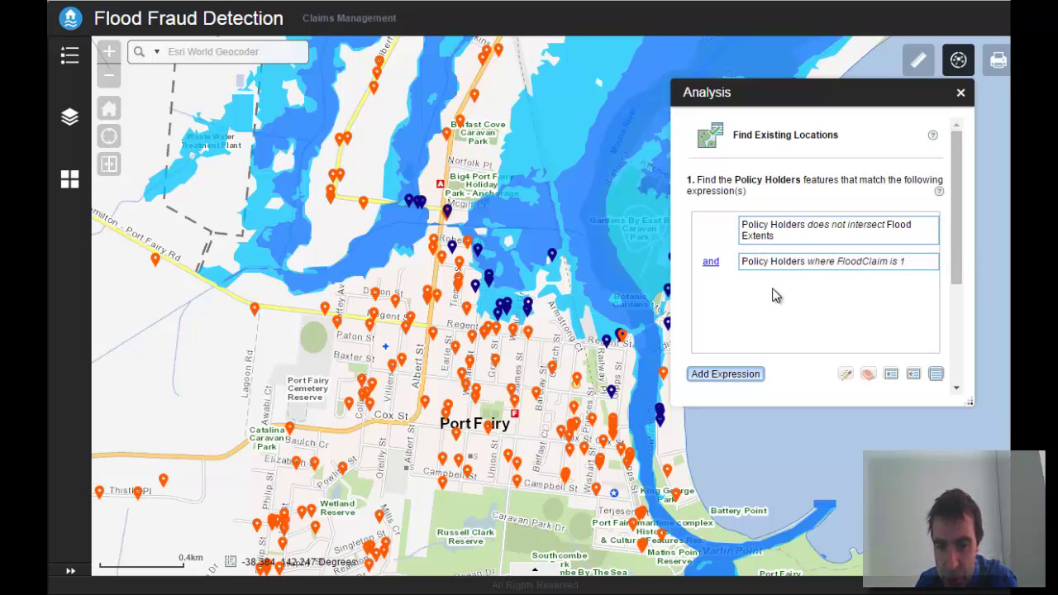
# Name the result layer "Claims not in flood extent", disable the current map extent limit and run the analysis
pyautogui.moveTo(963, 218); pyautogui.dragTo(579, 280)
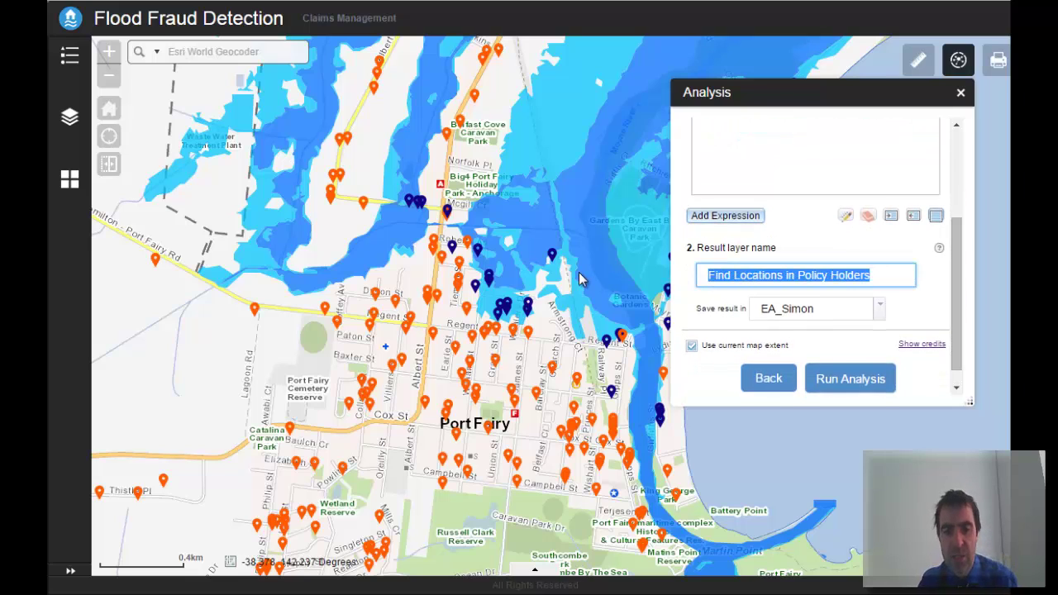
pyautogui.write('Claims not in flood extent')
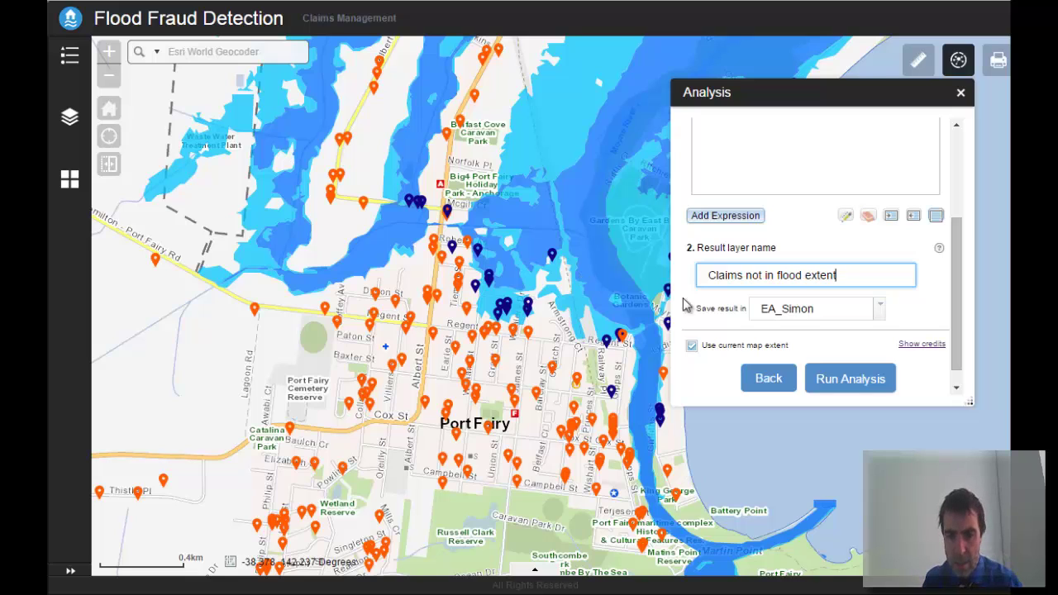
pyautogui.click(729, 347)
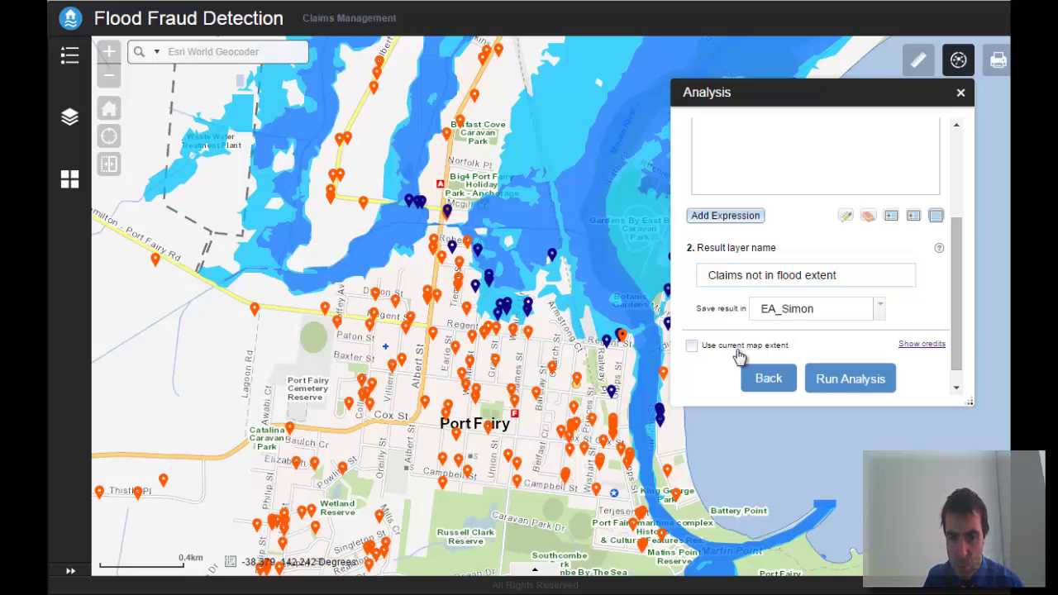
pyautogui.click(841, 381)
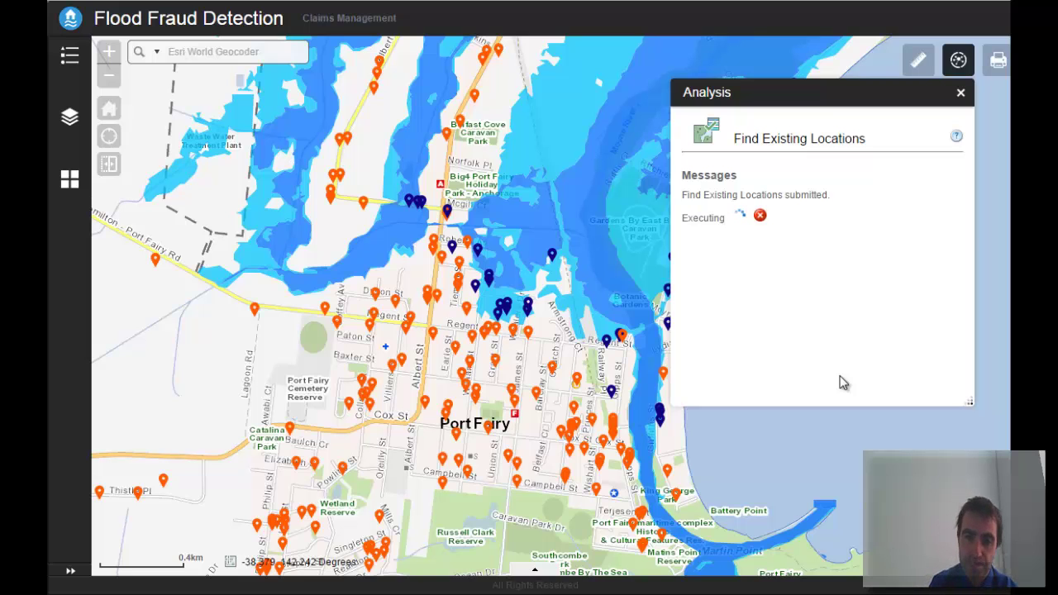
# Open the layer list, hide the Flooding Claims from Policy Holders layer and view the analysis results around Port Fairy
pyautogui.moveTo(615, 312); pyautogui.dragTo(554, 288)
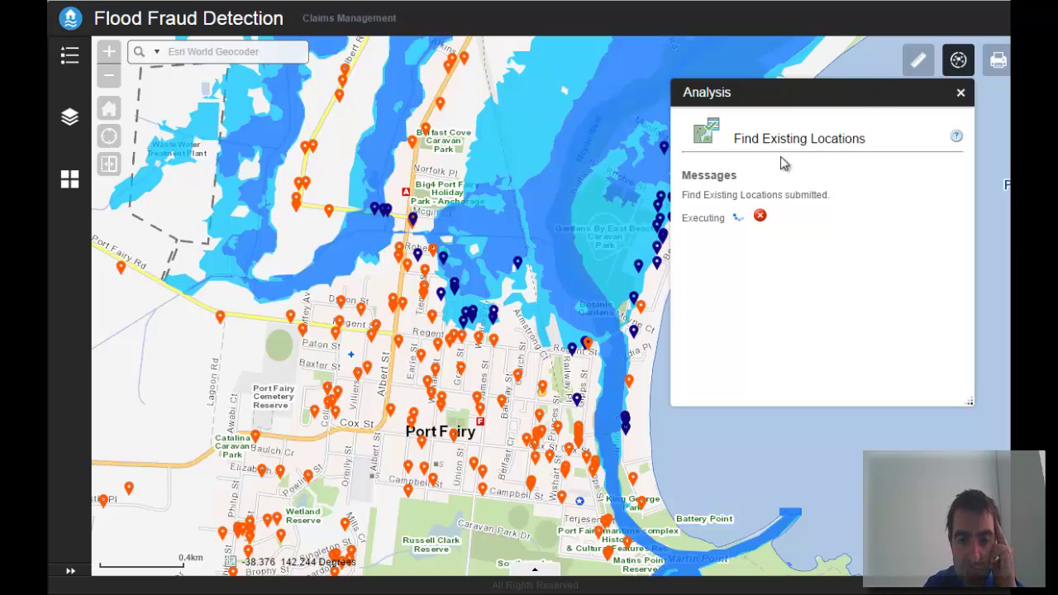
pyautogui.click(70, 123)
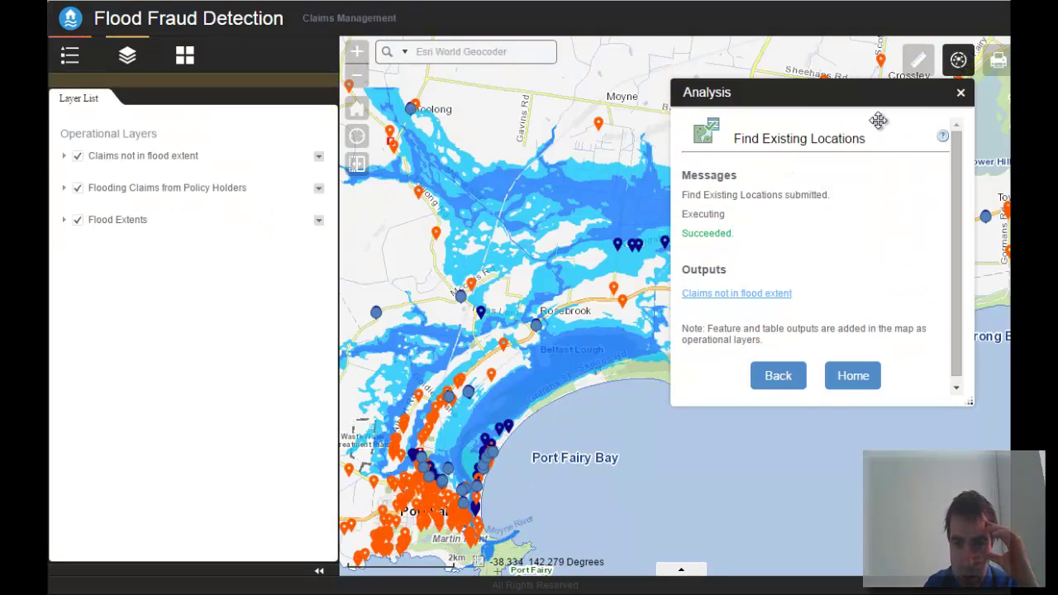
pyautogui.moveTo(873, 89); pyautogui.dragTo(922, 307)
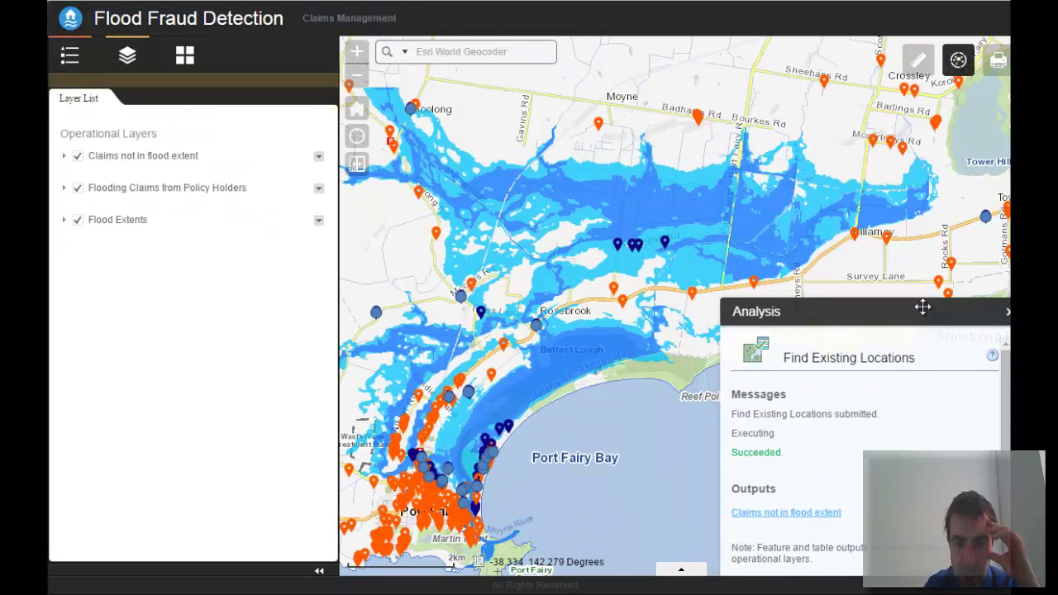
pyautogui.click(79, 188)
pyautogui.moveTo(542, 334); pyautogui.dragTo(609, 256)
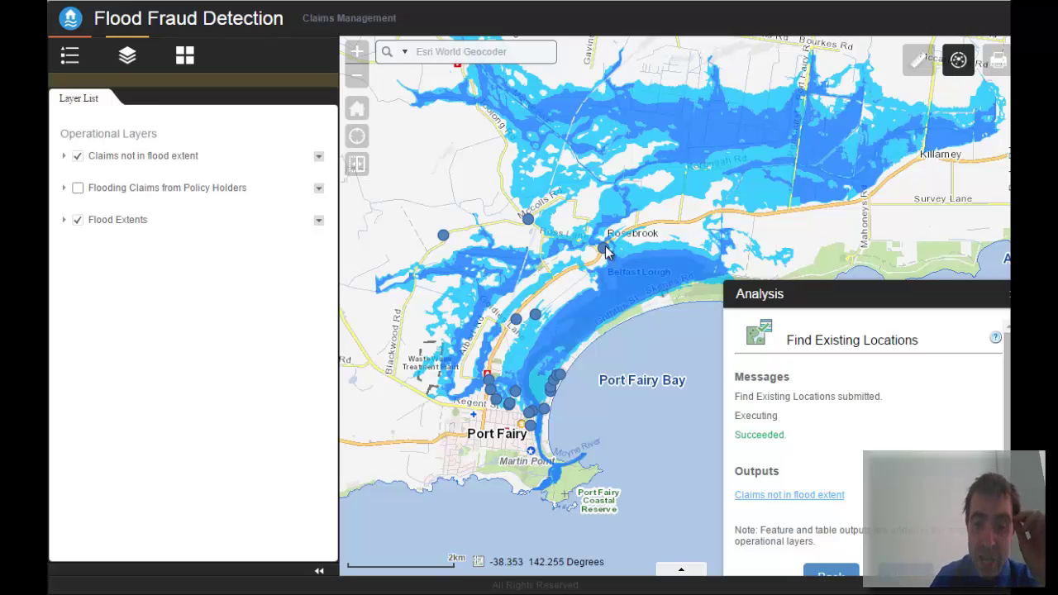
pyautogui.moveTo(609, 319); pyautogui.dragTo(643, 296)
pyautogui.moveTo(921, 299); pyautogui.dragTo(913, 215)
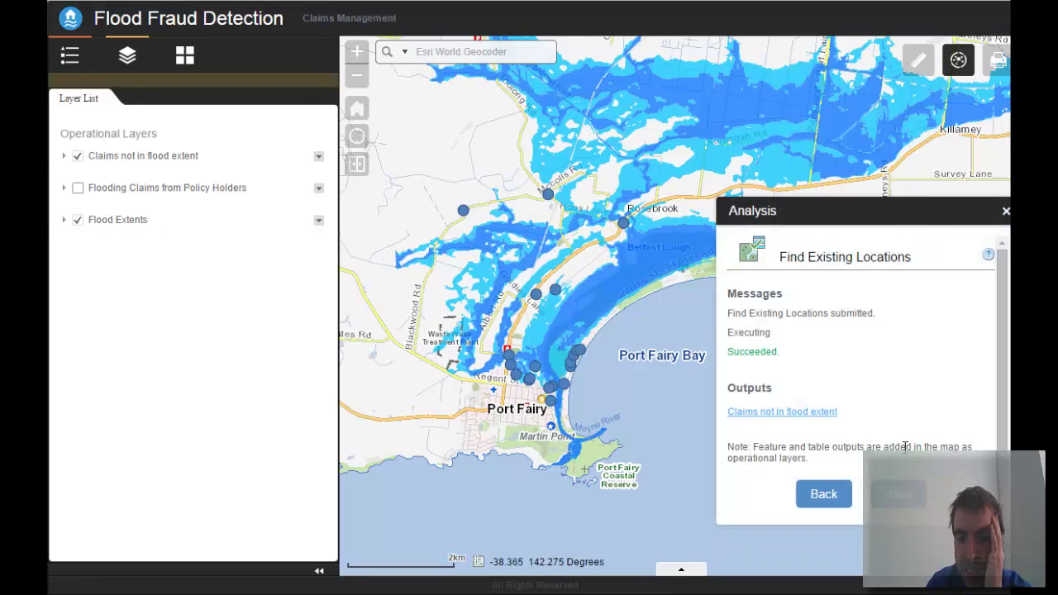
# Start a Find Nearest analysis using Claims not in flood extent as the features to search from
pyautogui.click(909, 495)
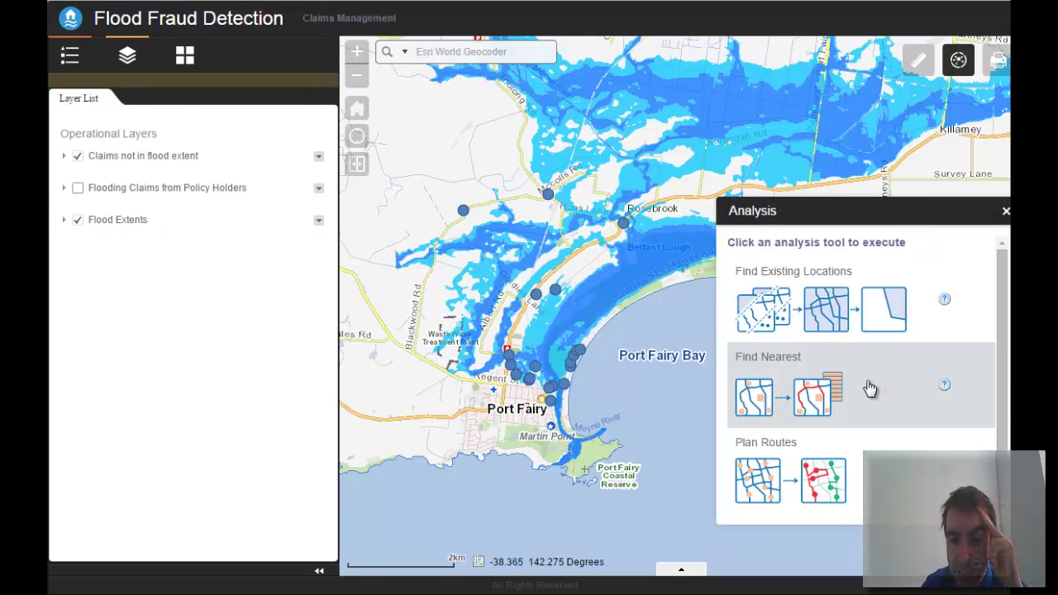
pyautogui.click(871, 388)
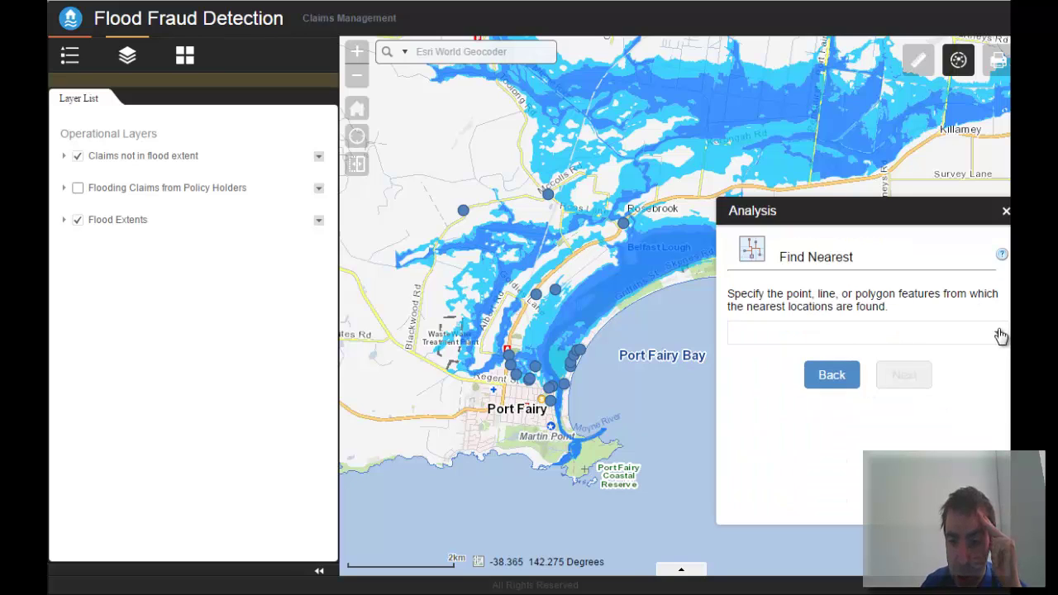
pyautogui.click(1000, 336)
pyautogui.click(871, 356)
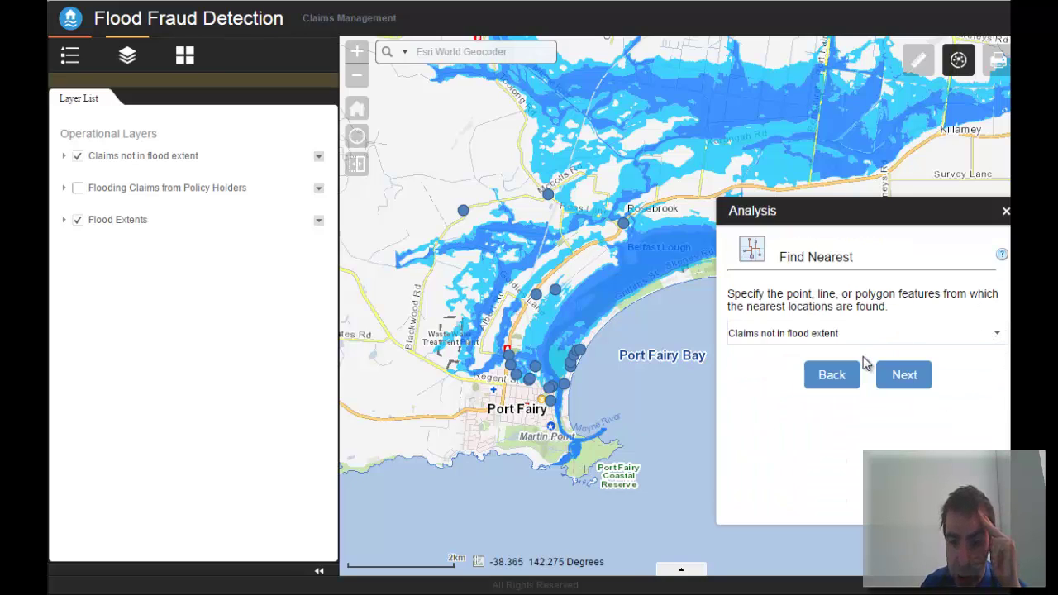
pyautogui.click(882, 378)
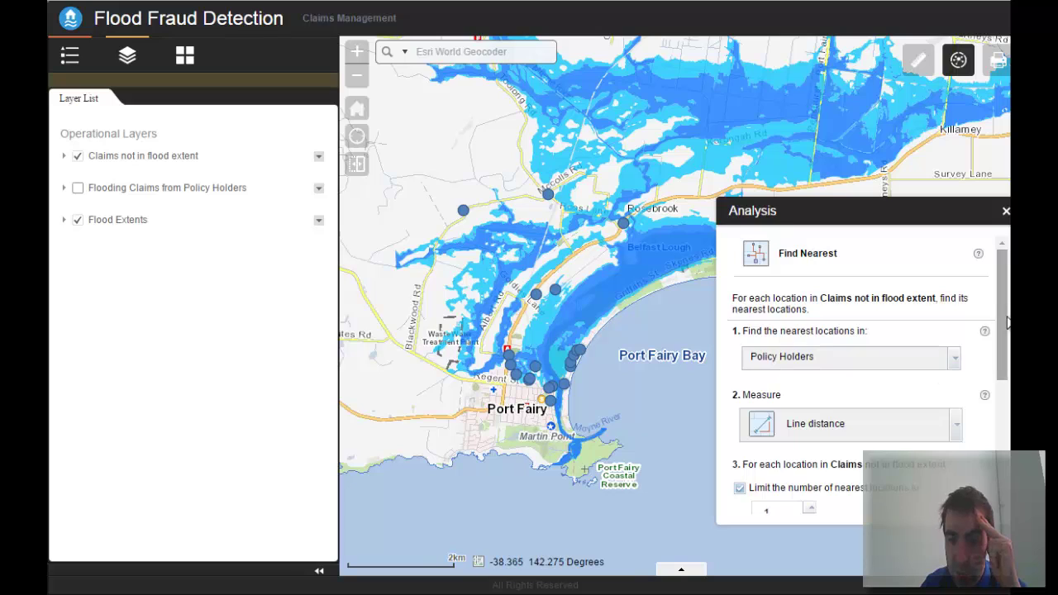
# Set Flood Extents as the layer to find nearest locations in, measured by line distance
pyautogui.scroll(-1, 1007, 345)
pyautogui.scroll(-1, 1007, 346)
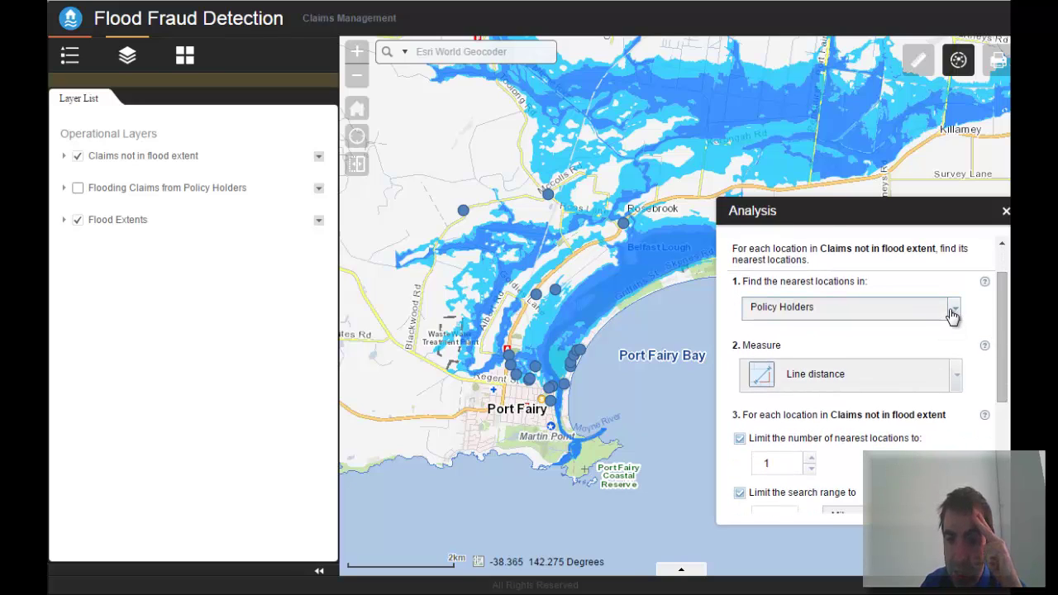
pyautogui.click(952, 312)
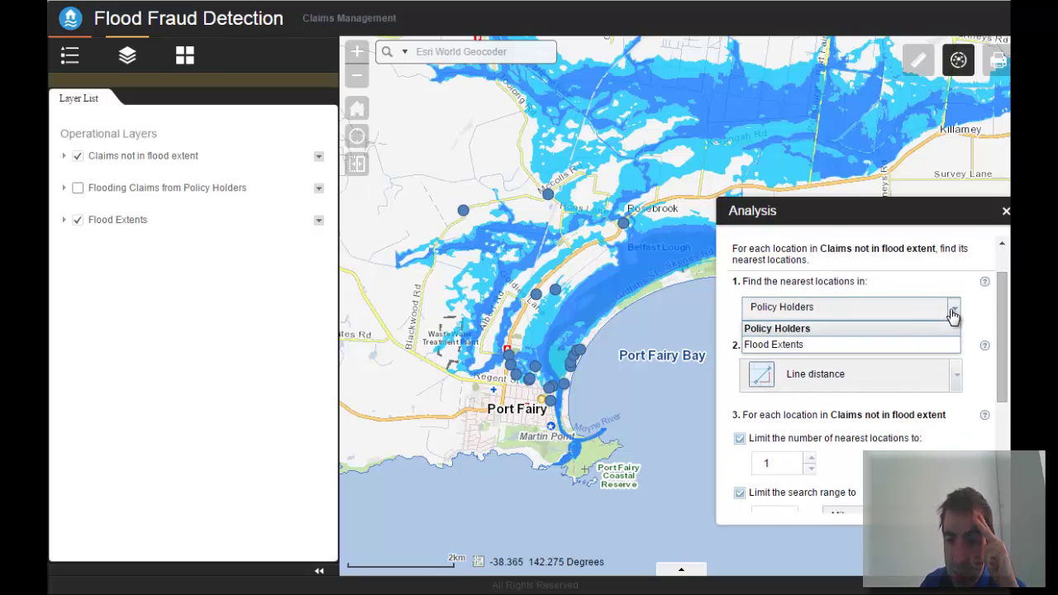
pyautogui.click(908, 350)
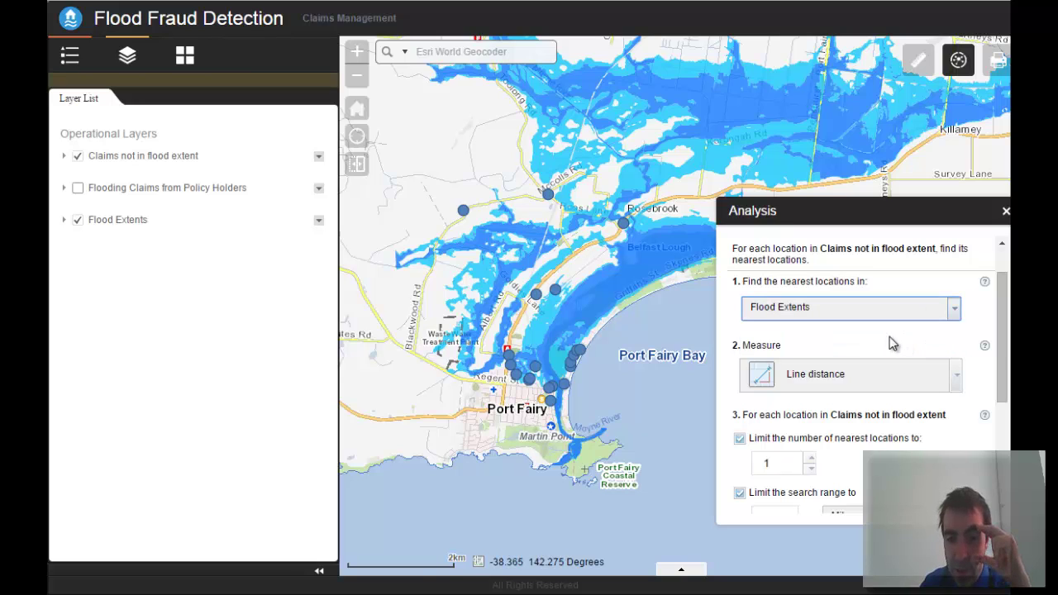
pyautogui.click(952, 388)
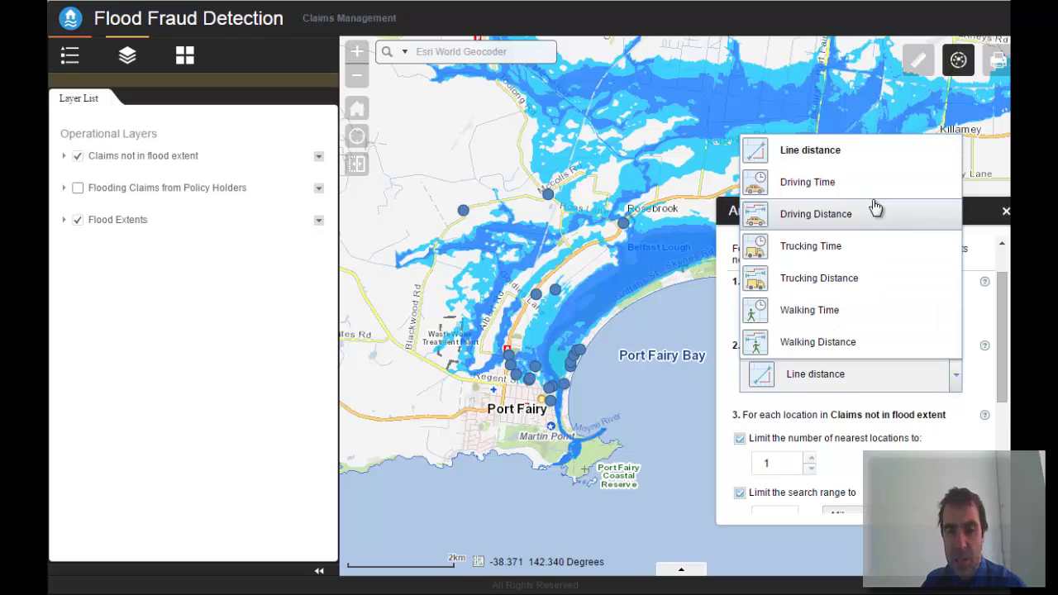
pyautogui.click(858, 157)
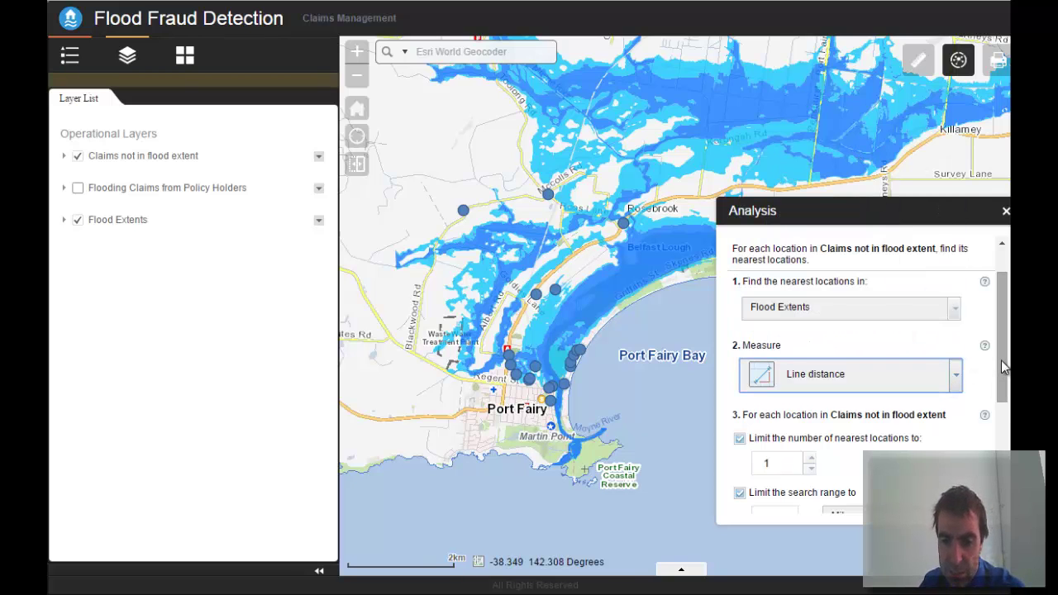
# Run the Find Nearest analysis limited to 1 nearest location, with the search range and current map extent limits disabled
pyautogui.moveTo(1001, 361); pyautogui.dragTo(949, 414)
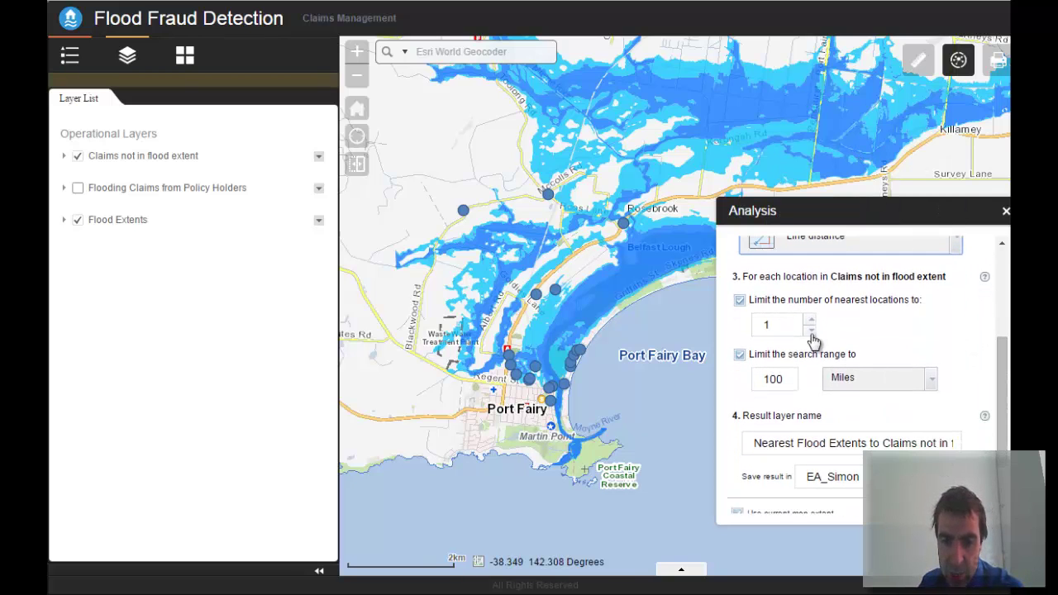
pyautogui.click(767, 327)
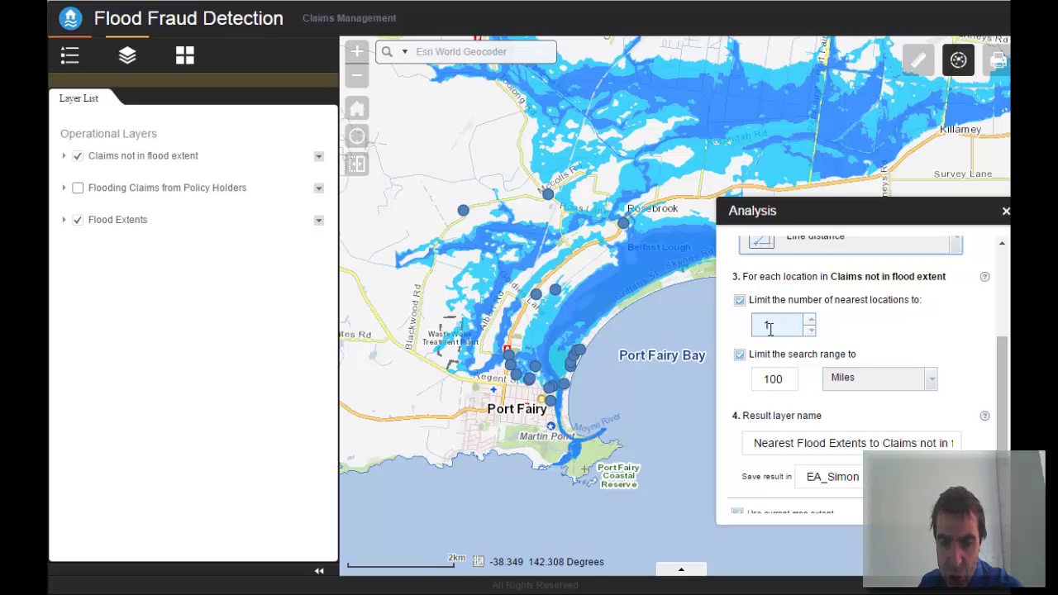
pyautogui.click(739, 353)
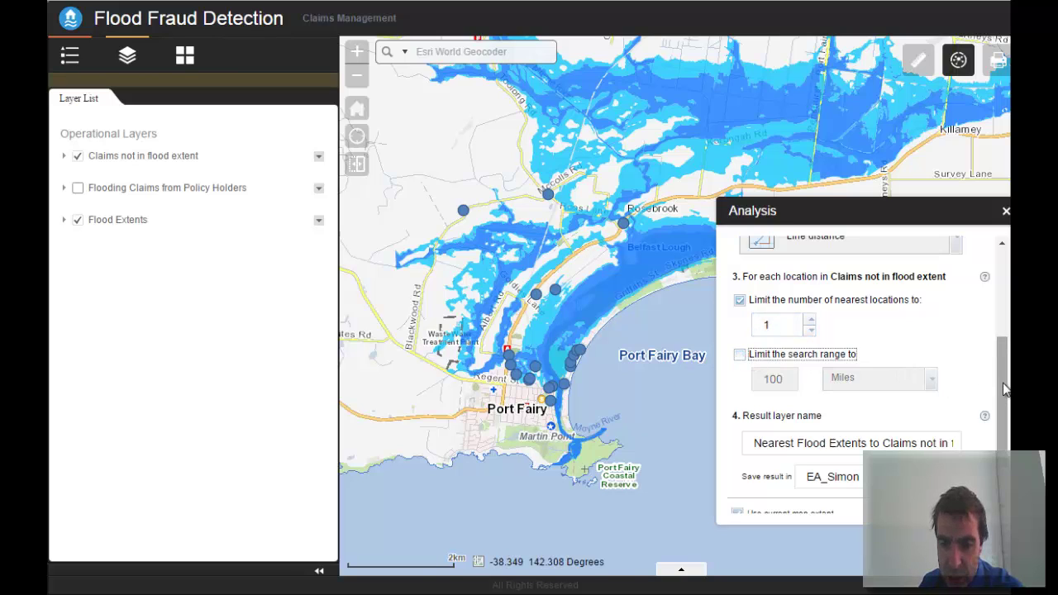
pyautogui.moveTo(1002, 388); pyautogui.dragTo(1003, 432)
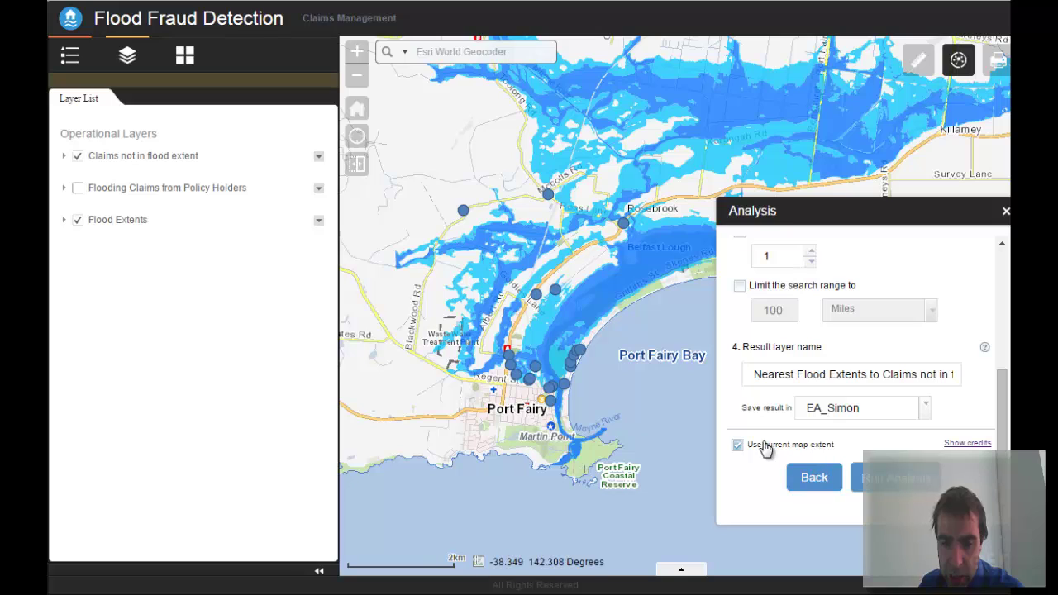
pyautogui.click(759, 444)
pyautogui.click(895, 485)
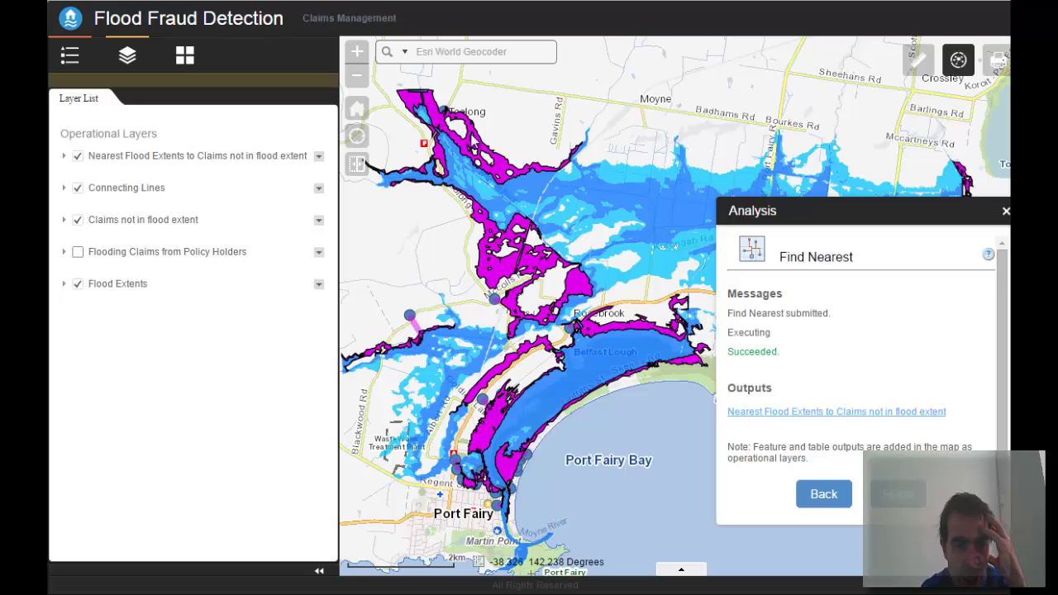
# Hide the Nearest Flood Extents to Claims not in flood extent layer and open the attribute table of Connecting Lines
pyautogui.click(77, 157)
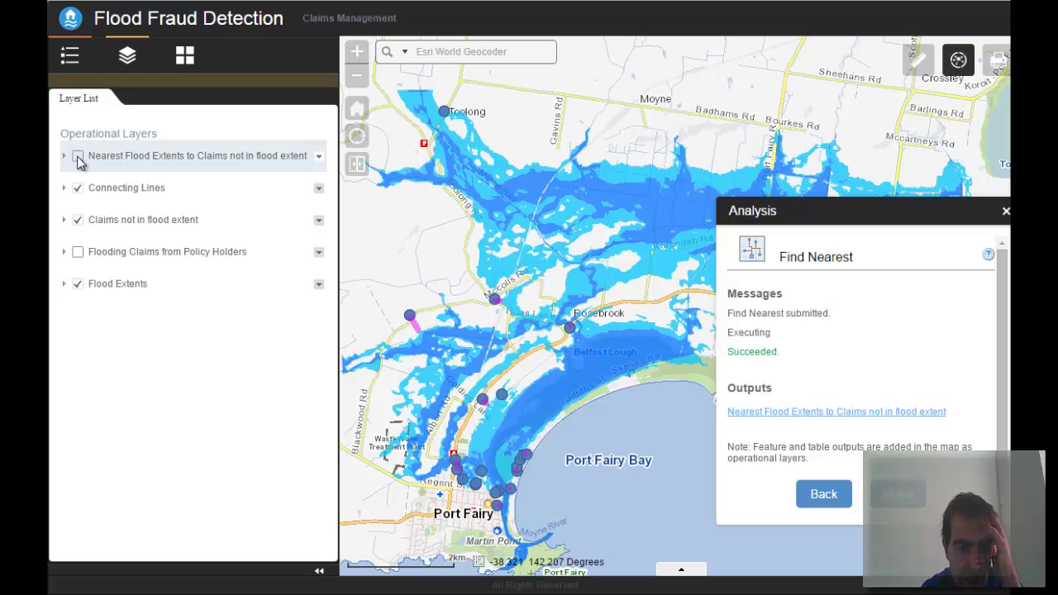
pyautogui.click(149, 192)
pyautogui.click(319, 191)
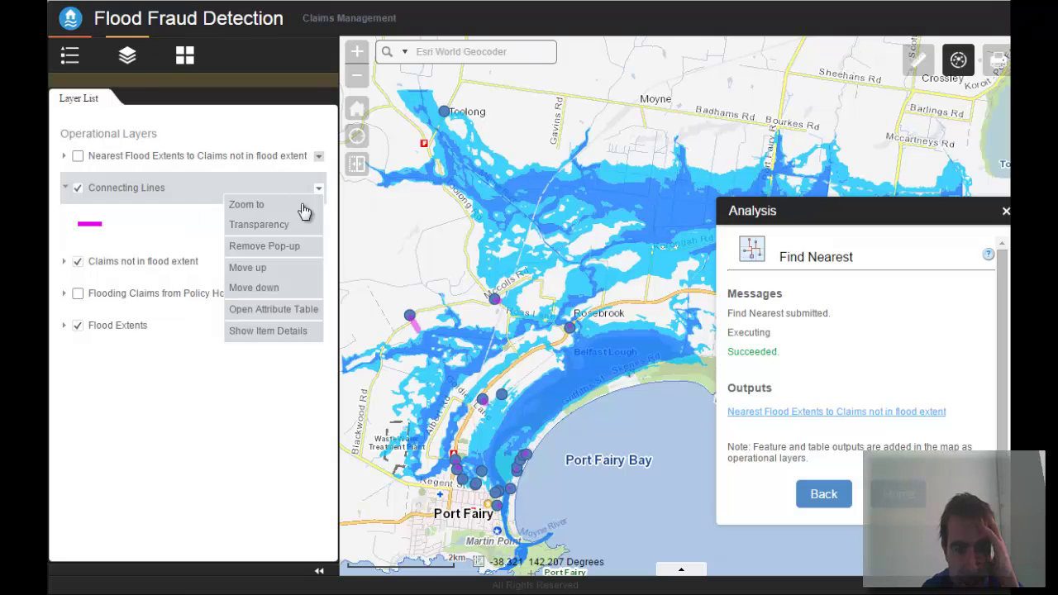
pyautogui.click(286, 308)
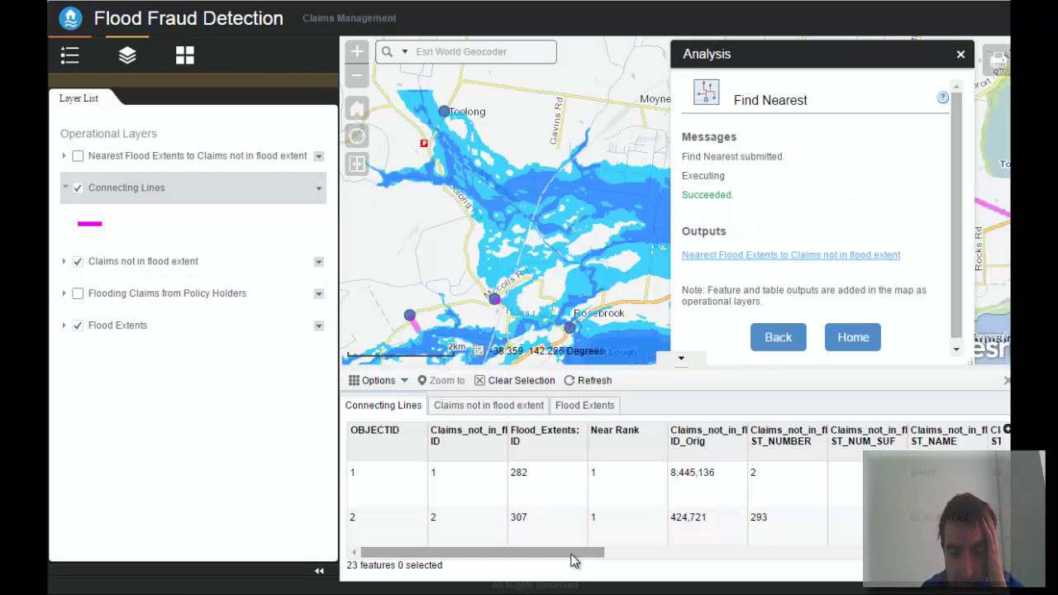
# Sort the Connecting Lines records by straight line distance in descending order and zoom the map to the first record
pyautogui.moveTo(573, 555); pyautogui.dragTo(959, 553)
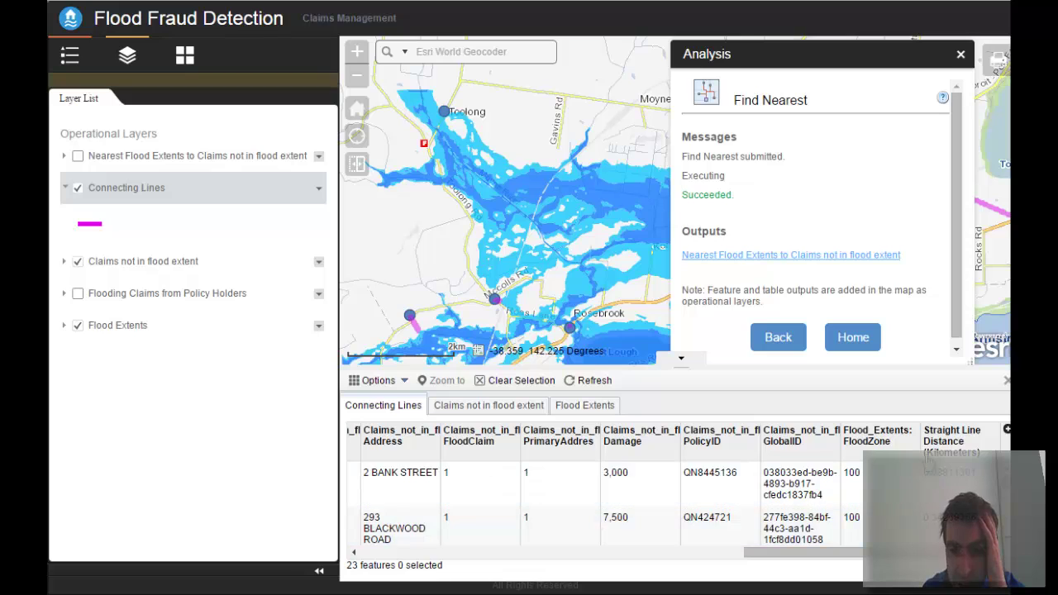
pyautogui.click(950, 443)
pyautogui.click(950, 445)
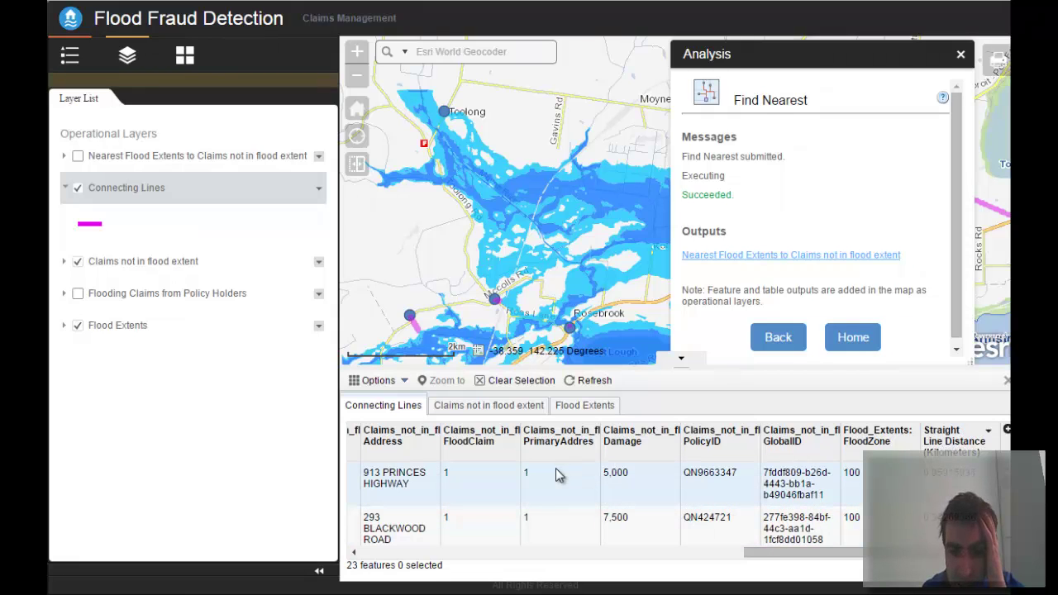
pyautogui.click(366, 490)
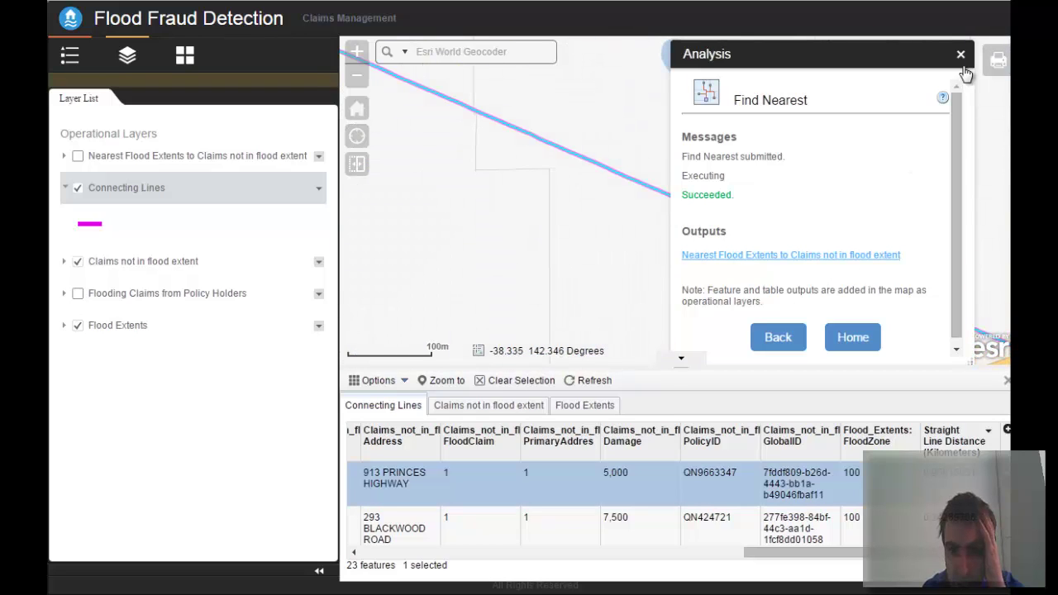
# Close the attribute table, collapse the layer list and view the whole selected connecting line between the claim and the flood extent
pyautogui.click(1005, 380)
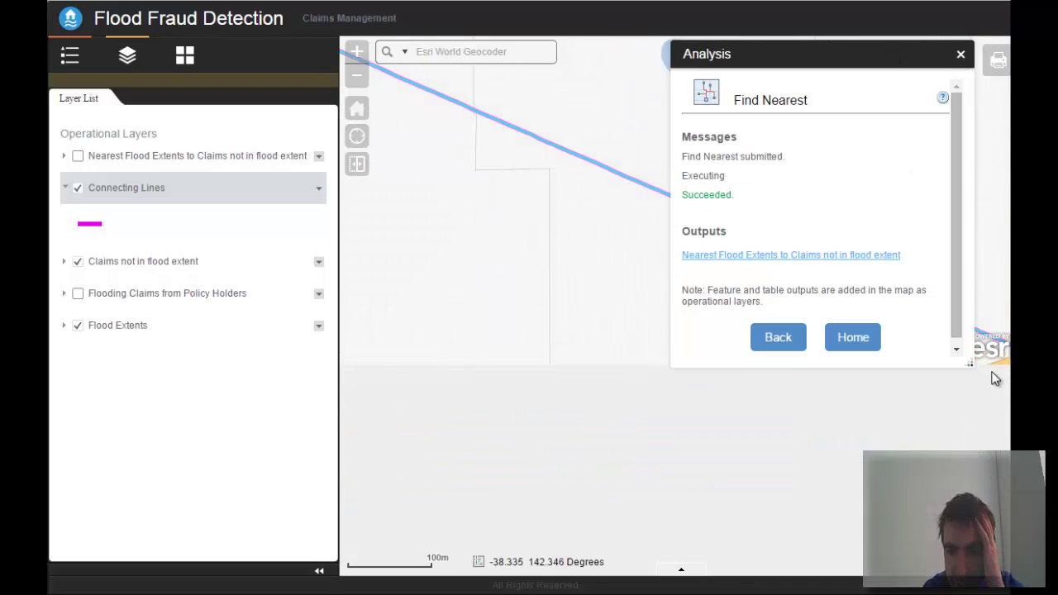
pyautogui.click(323, 578)
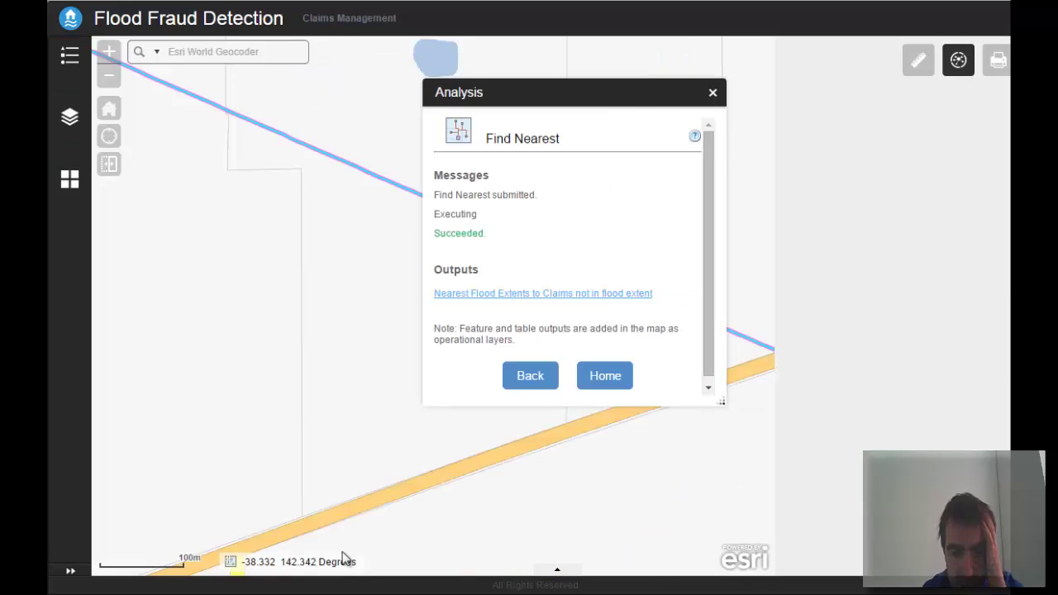
pyautogui.scroll(-1, 361, 290)
pyautogui.moveTo(389, 321); pyautogui.dragTo(469, 364)
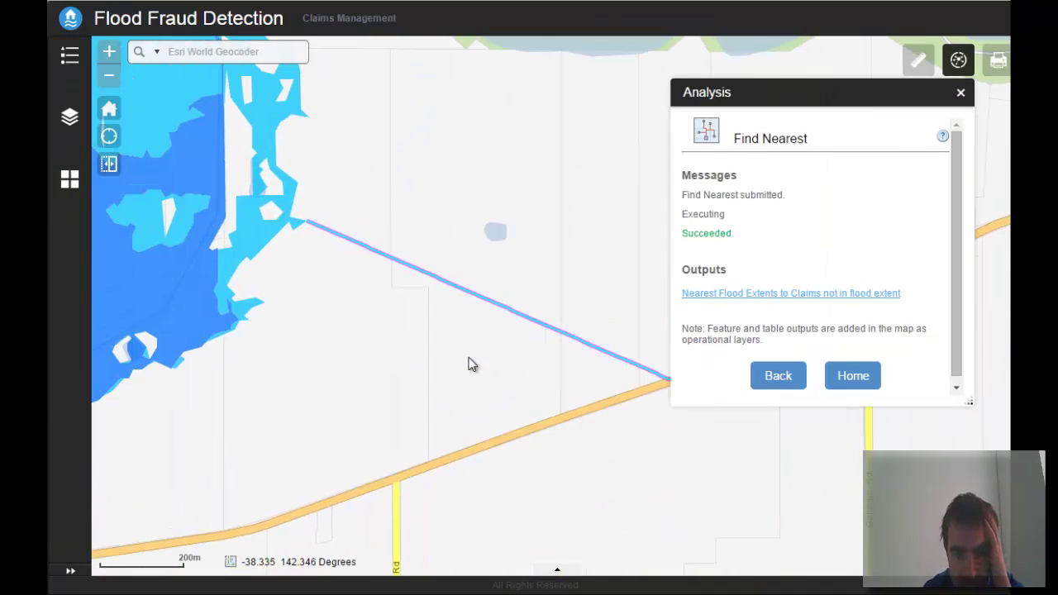
pyautogui.scroll(-1, 391, 350)
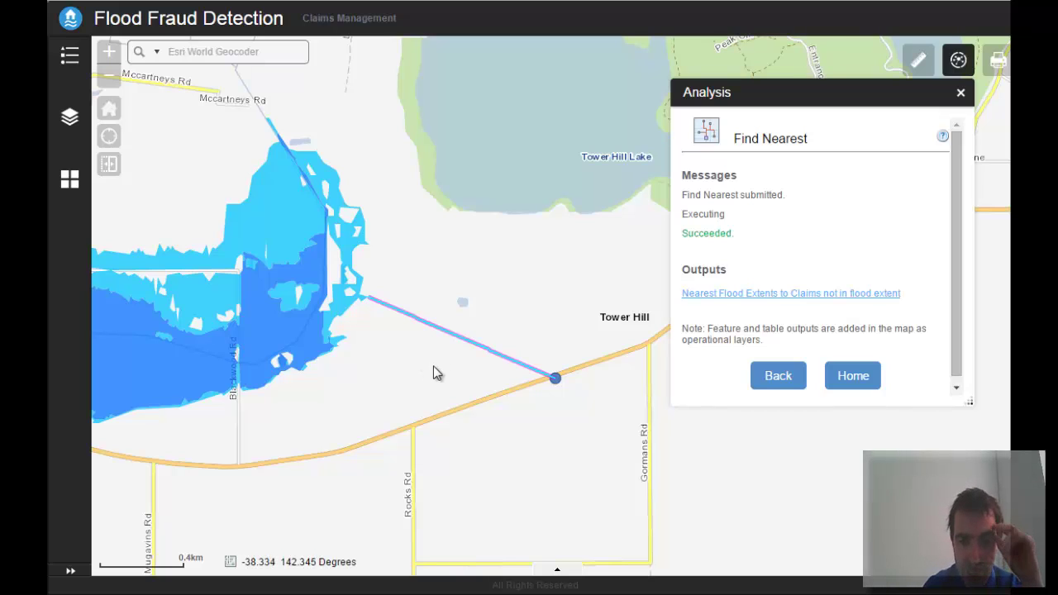
# Start a Plan Routes analysis with Claims not in flood extent as the stops and return the map to its home extent
pyautogui.click(782, 378)
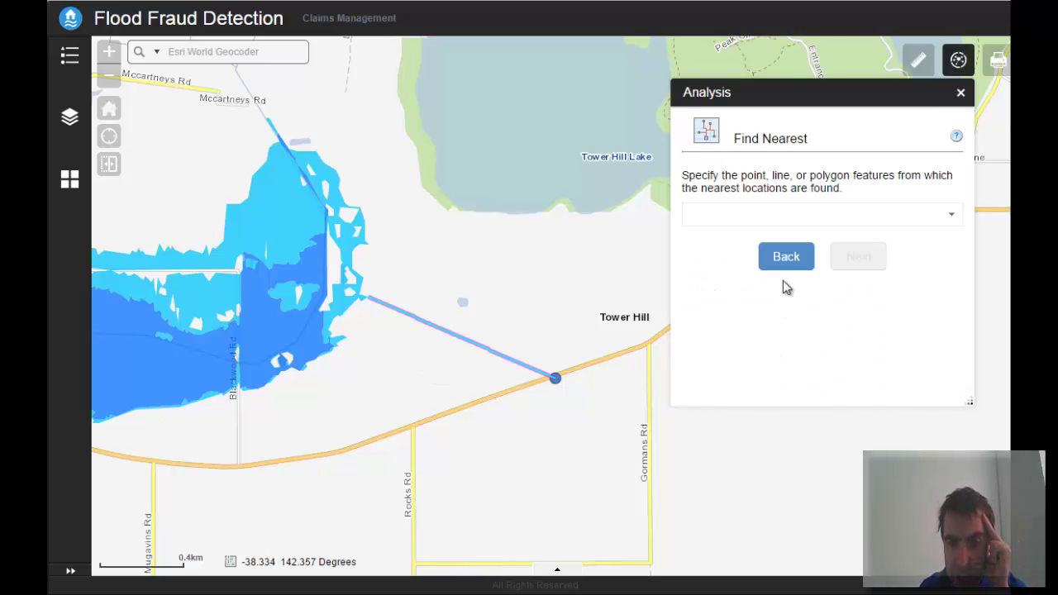
pyautogui.click(787, 257)
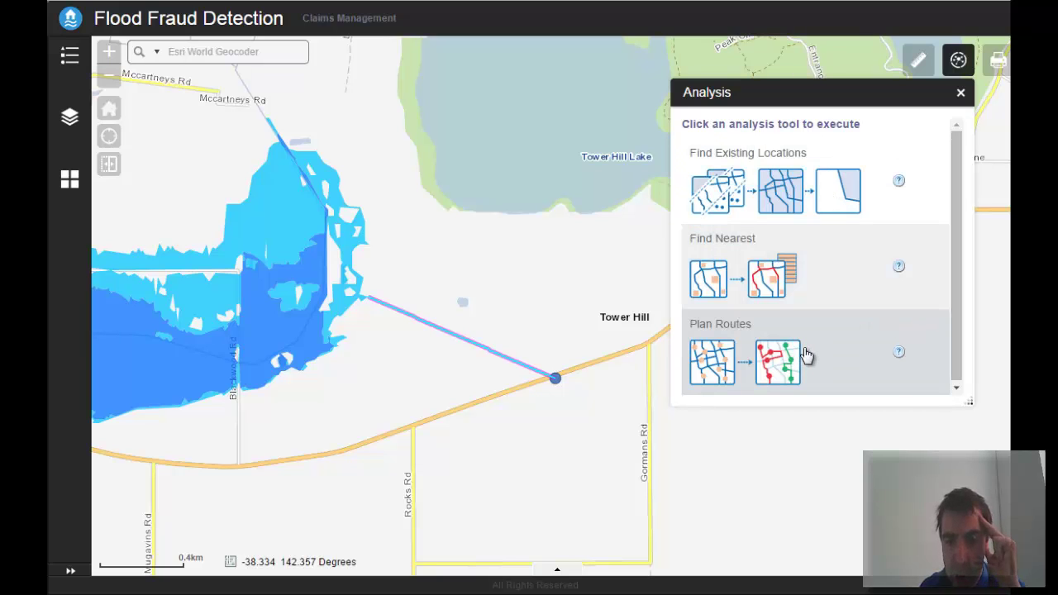
pyautogui.click(807, 357)
pyautogui.click(108, 111)
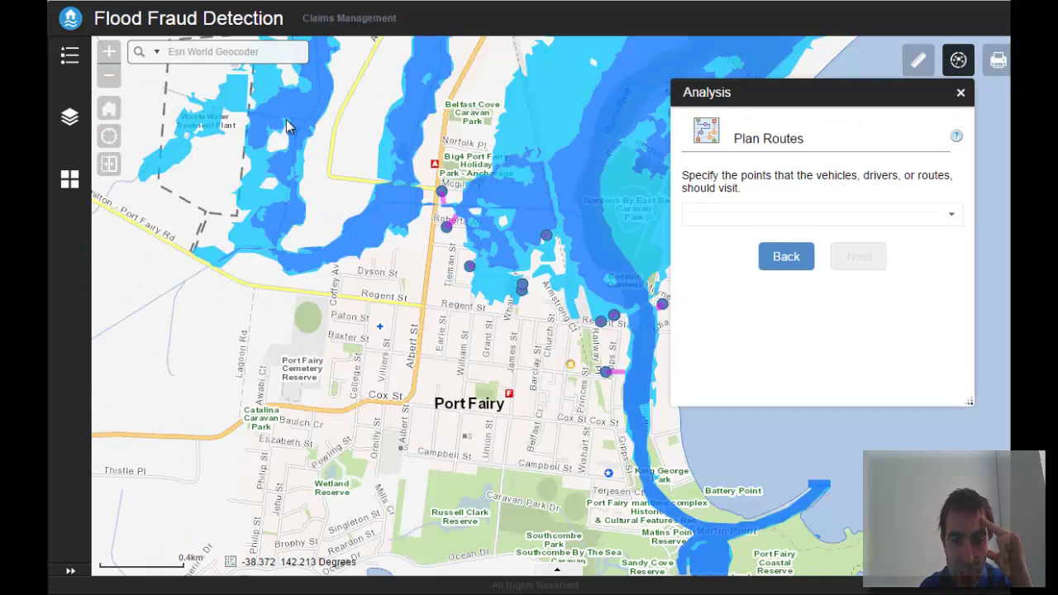
pyautogui.click(954, 218)
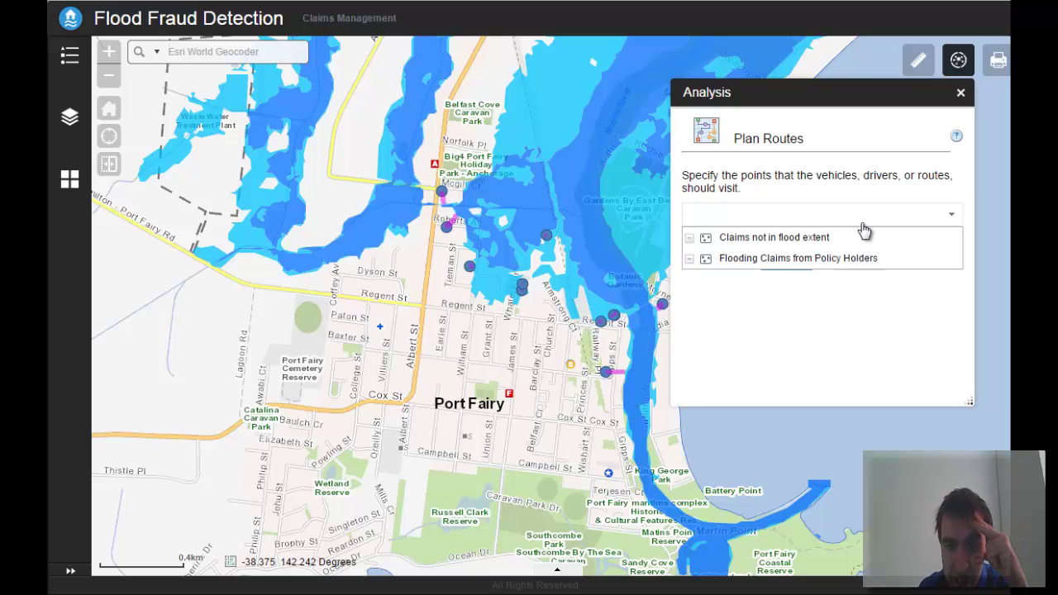
pyautogui.click(814, 242)
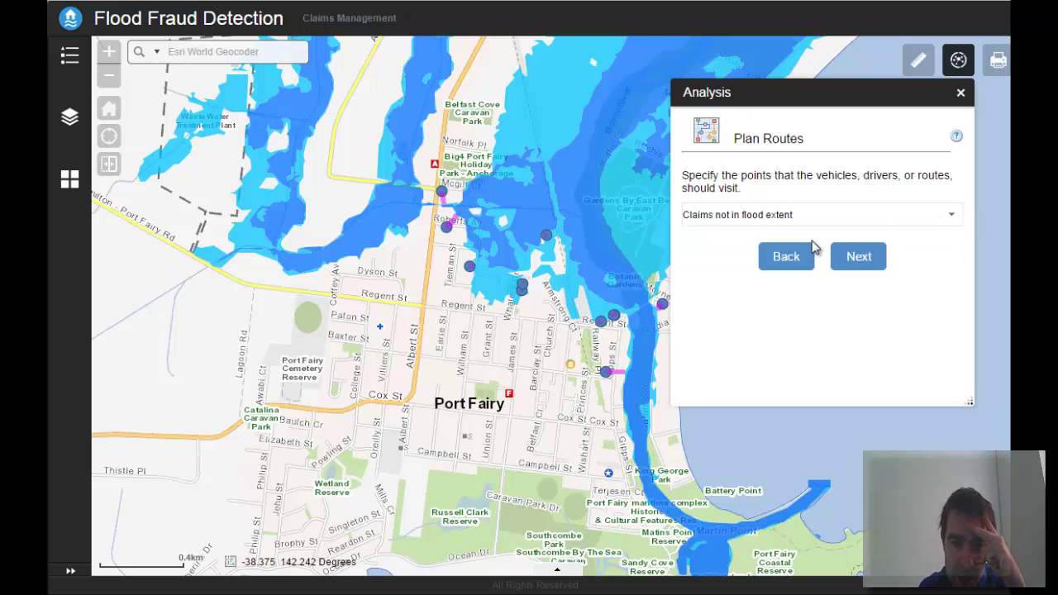
pyautogui.click(855, 256)
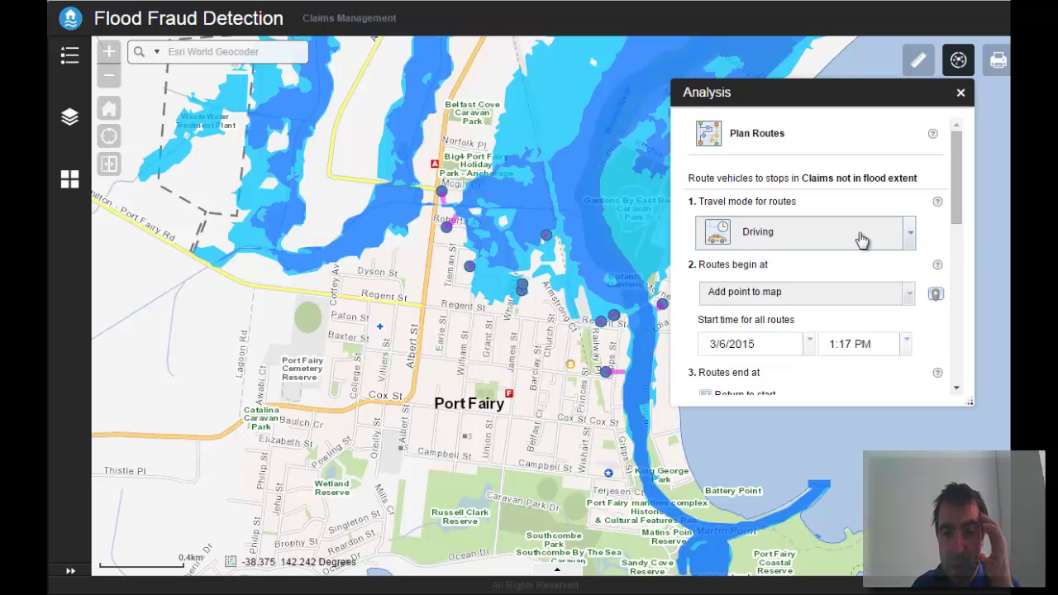
# Place the routes' starting point on Albert St just south of Cox St in Port Fairy and set the start time to 8:00 AM
pyautogui.moveTo(541, 340); pyautogui.dragTo(527, 348)
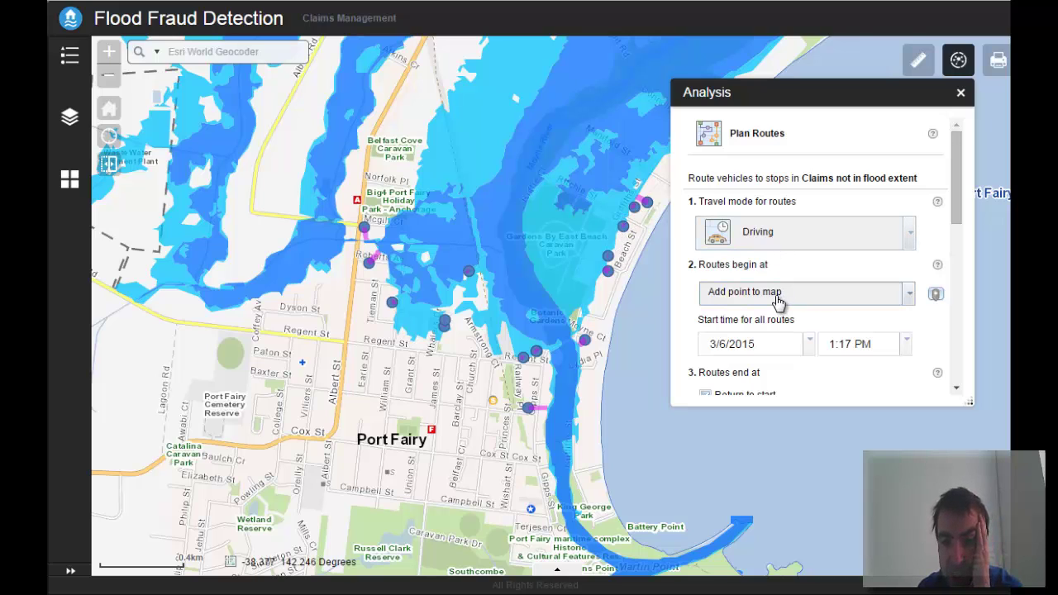
pyautogui.click(934, 295)
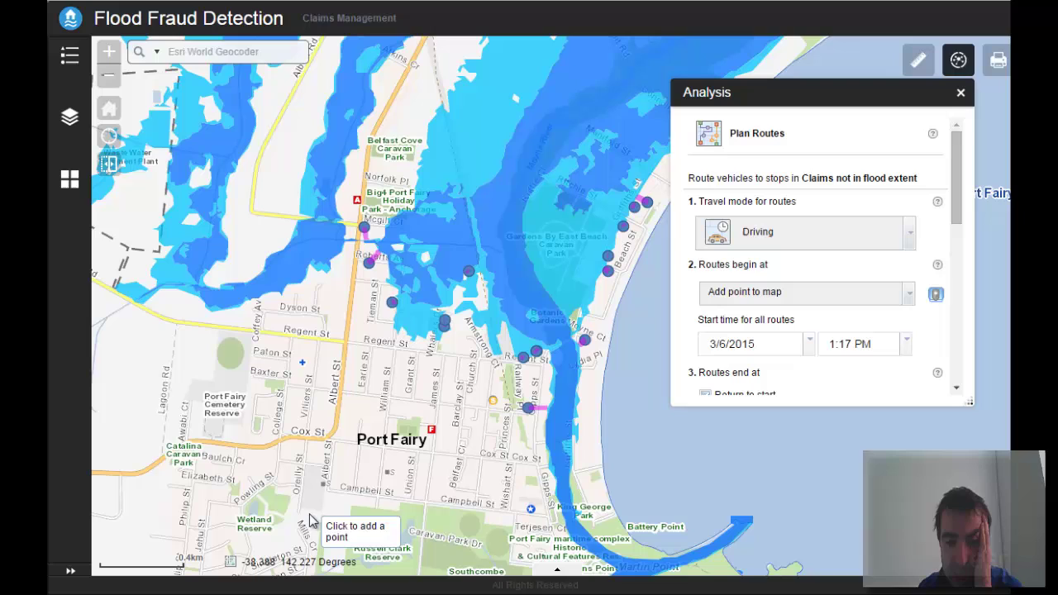
pyautogui.click(327, 465)
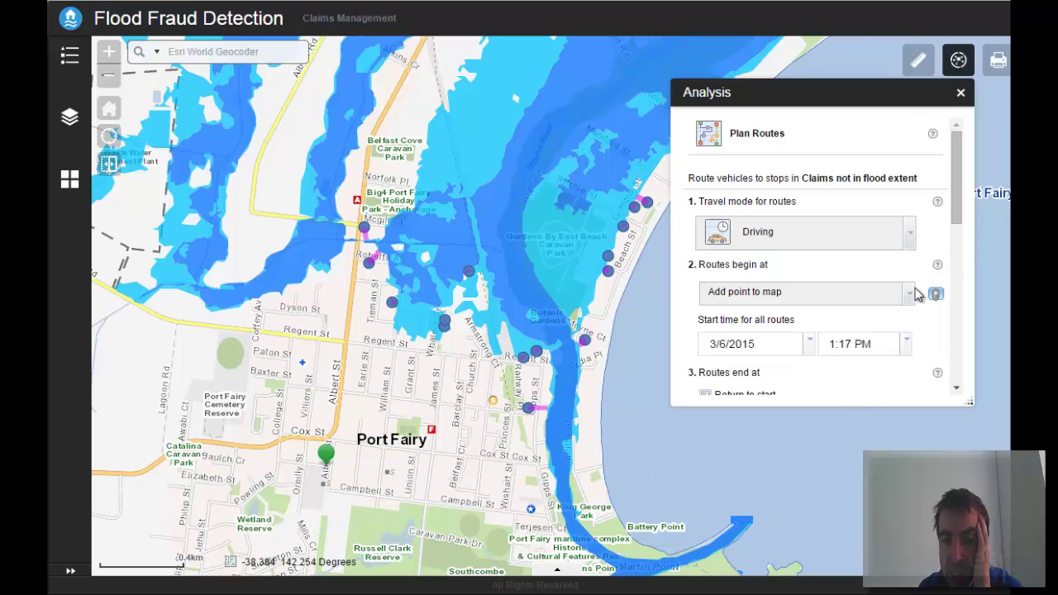
pyautogui.click(906, 344)
pyautogui.scroll(-1, 877, 299)
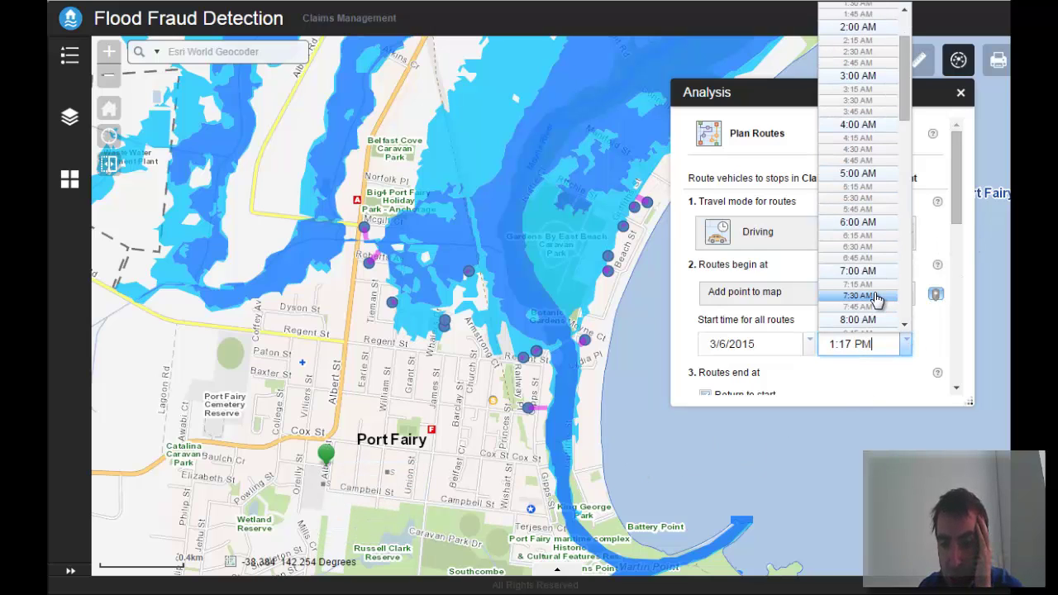
pyautogui.click(868, 320)
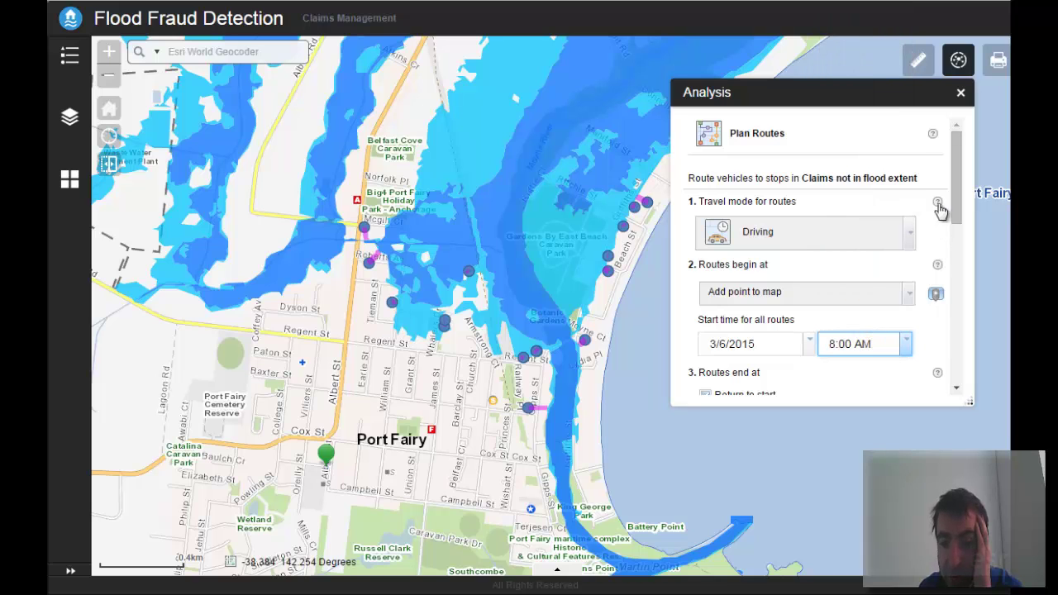
# Limit the route plan to a maximum of 2 vehicles and 15 stops per vehicle
pyautogui.scroll(-1, 957, 220)
pyautogui.moveTo(959, 220); pyautogui.dragTo(955, 283)
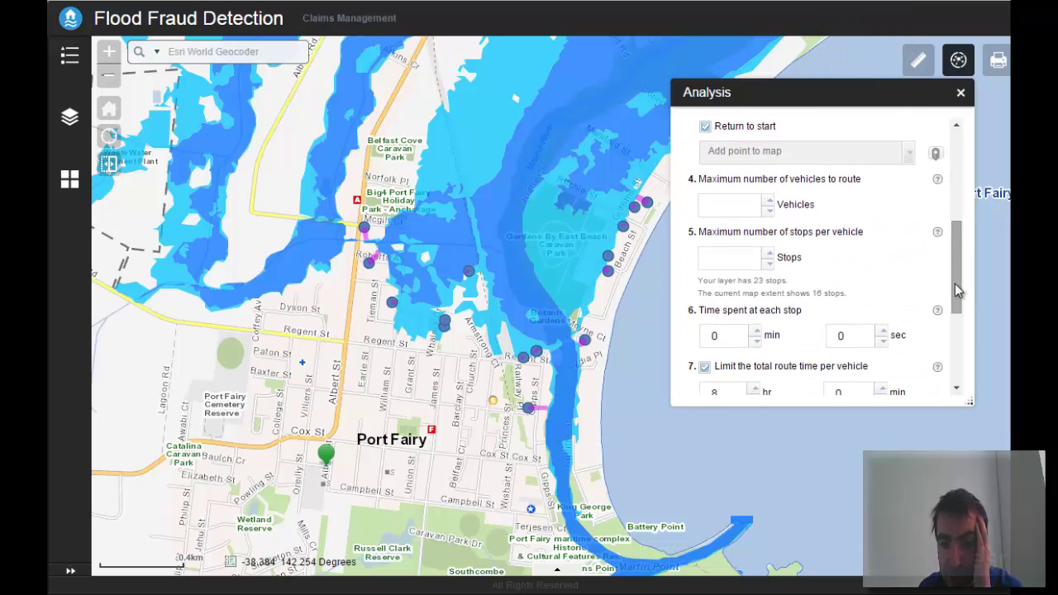
pyautogui.click(769, 201)
pyautogui.click(768, 201)
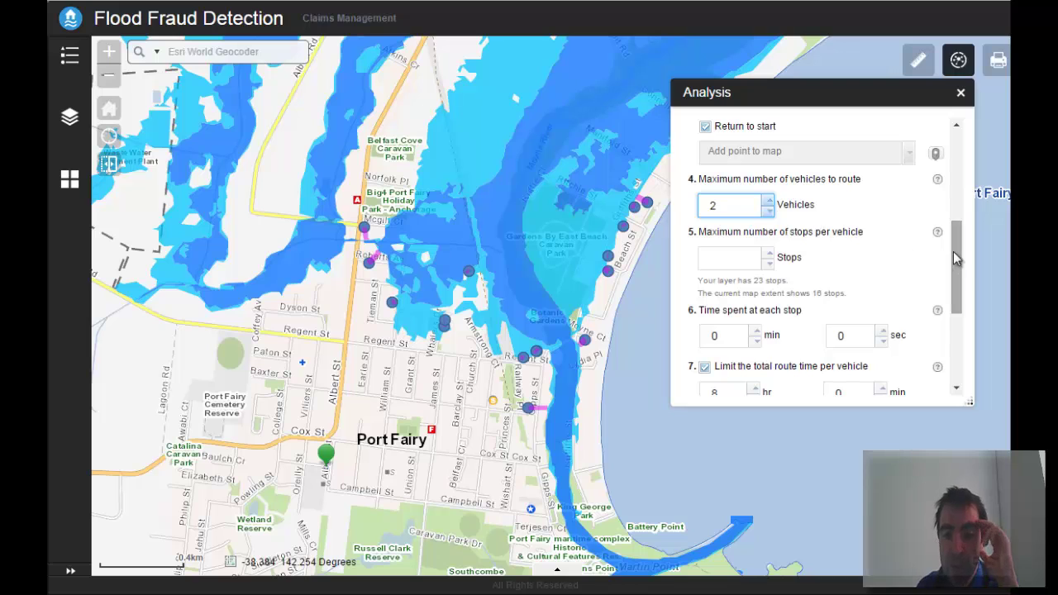
pyautogui.scroll(-1, 955, 251)
pyautogui.scroll(-2, 957, 266)
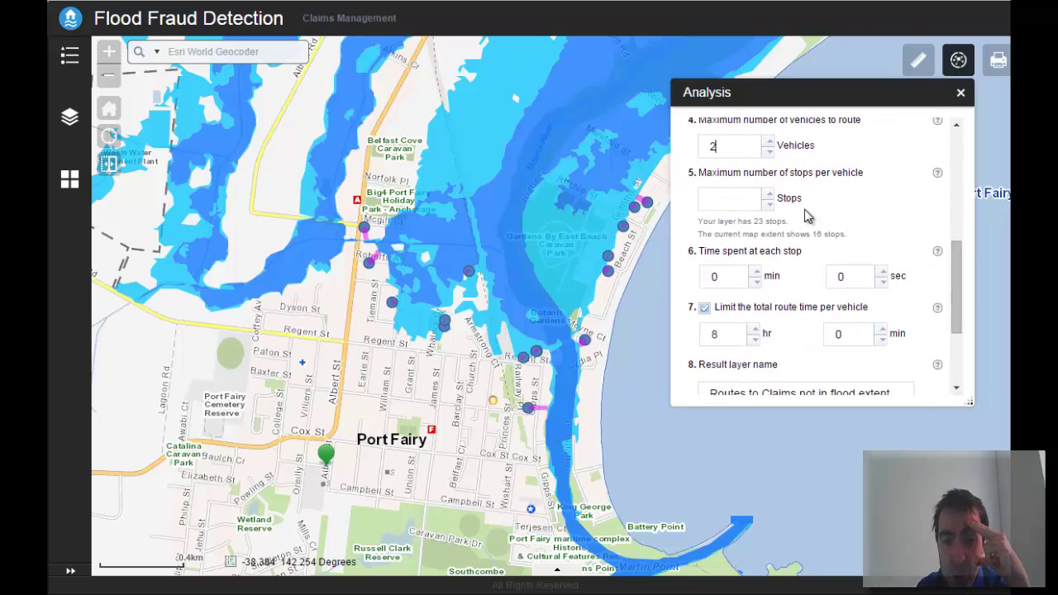
pyautogui.click(755, 203)
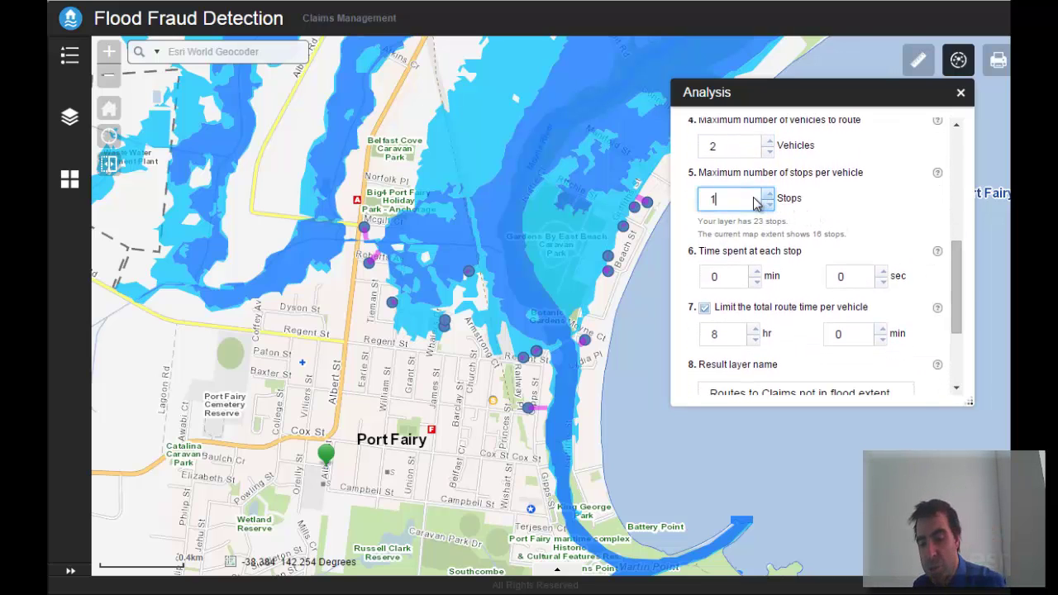
# Set the time spent at each stop to 30 minutes, stop limiting to the current map extent and run the Plan Routes analysis
pyautogui.scroll(-2, 957, 264)
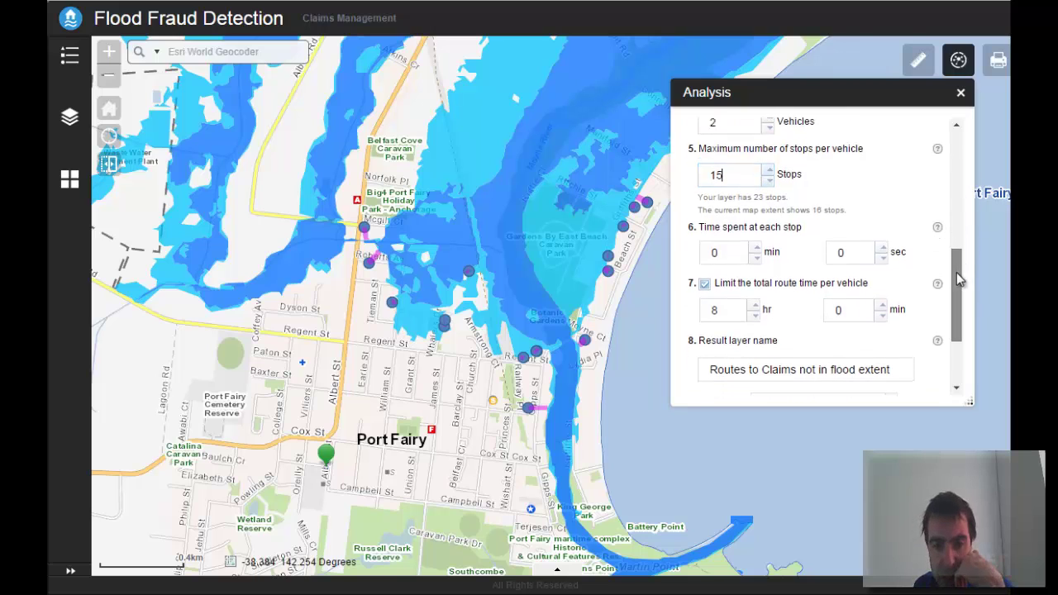
pyautogui.doubleClick(736, 239)
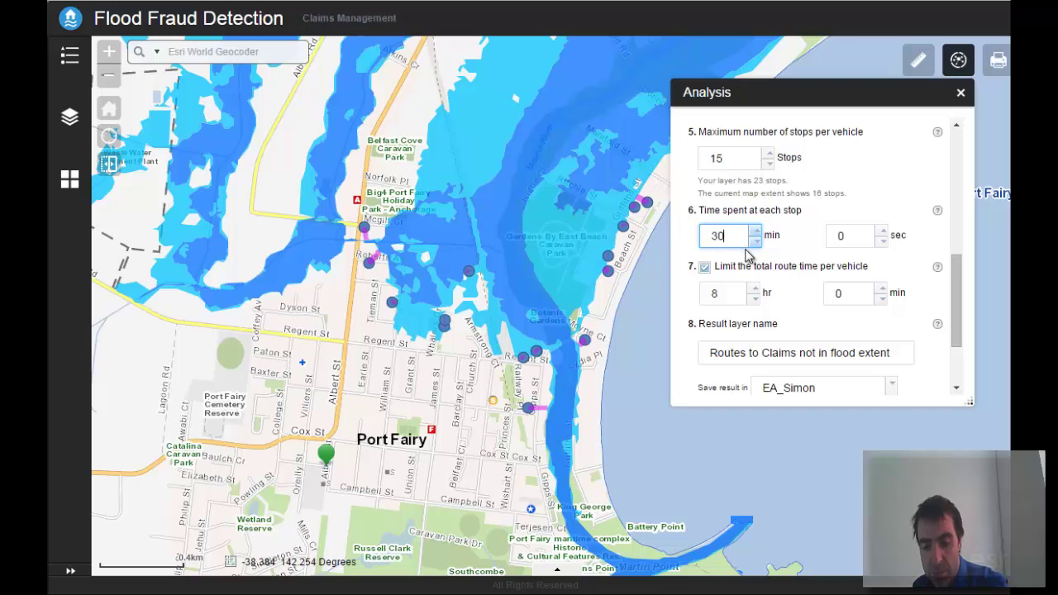
pyautogui.moveTo(957, 277); pyautogui.dragTo(956, 298)
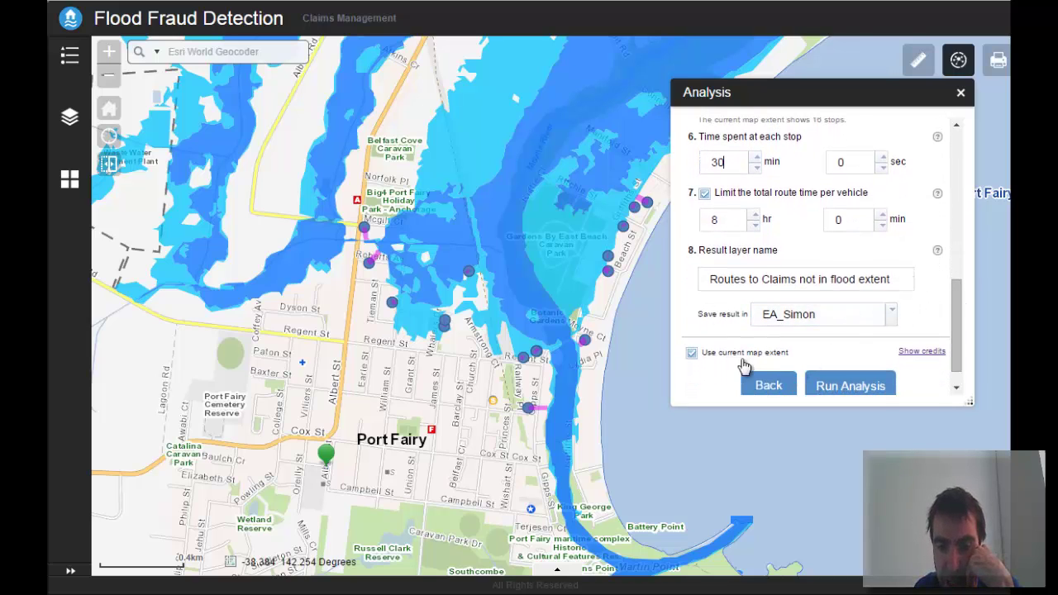
pyautogui.click(705, 355)
pyautogui.click(862, 382)
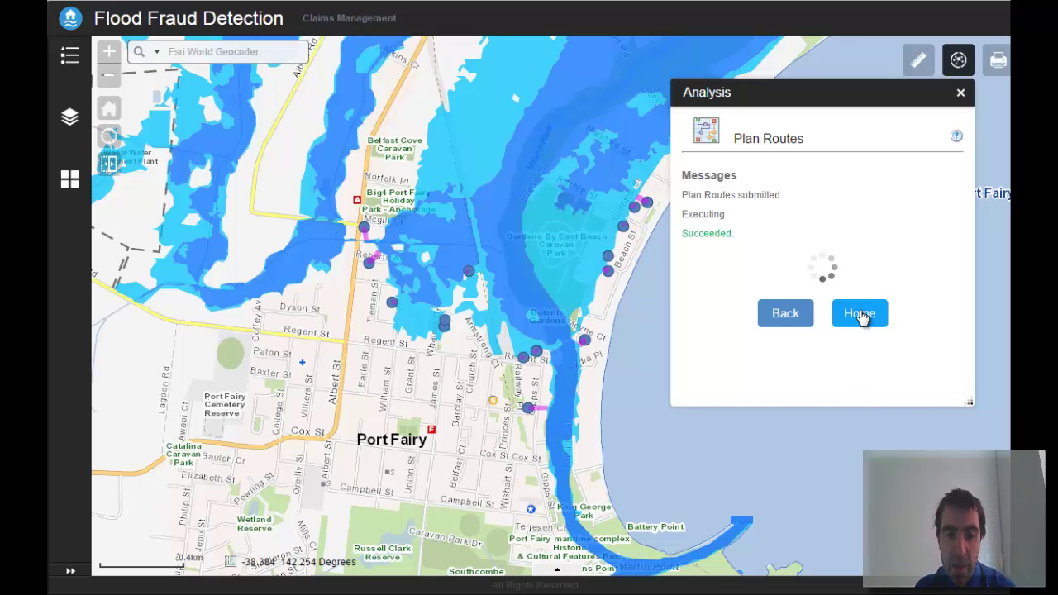
# Close the analysis results and hide the Flood Extents layer on the map
pyautogui.click(852, 376)
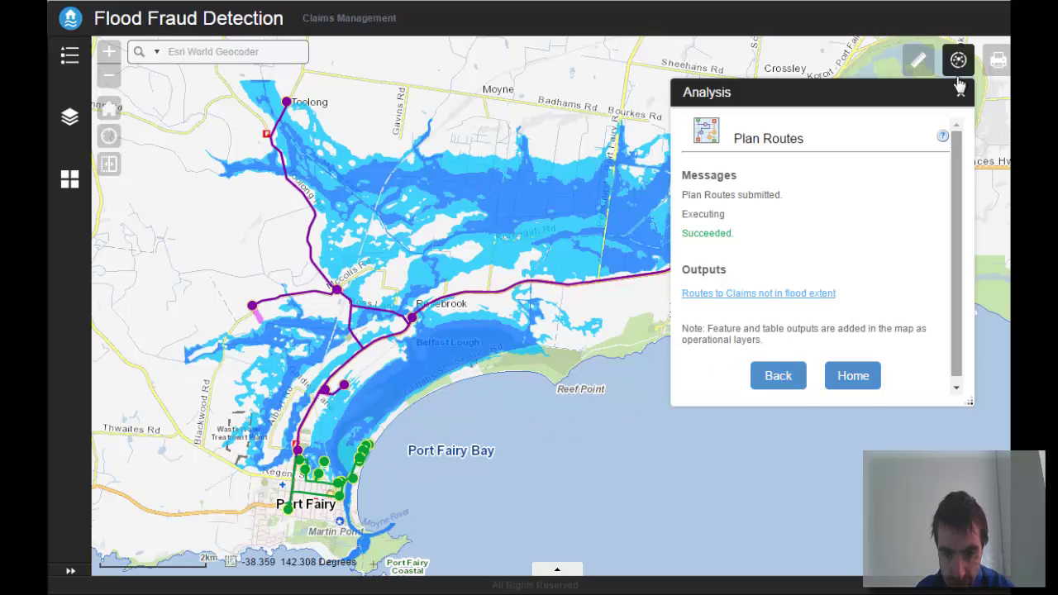
pyautogui.click(961, 94)
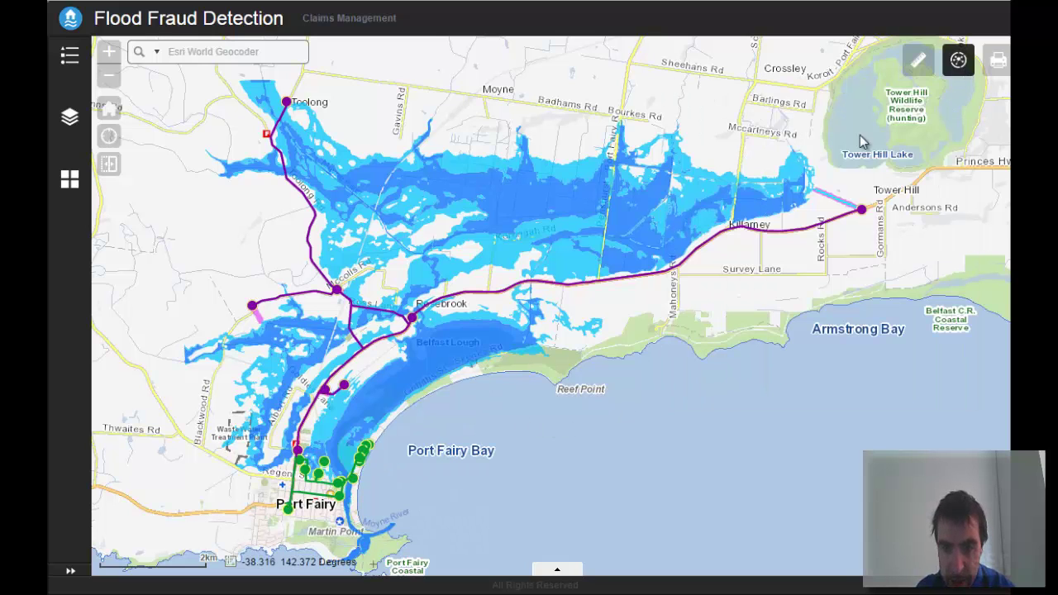
pyautogui.click(69, 116)
pyautogui.click(75, 284)
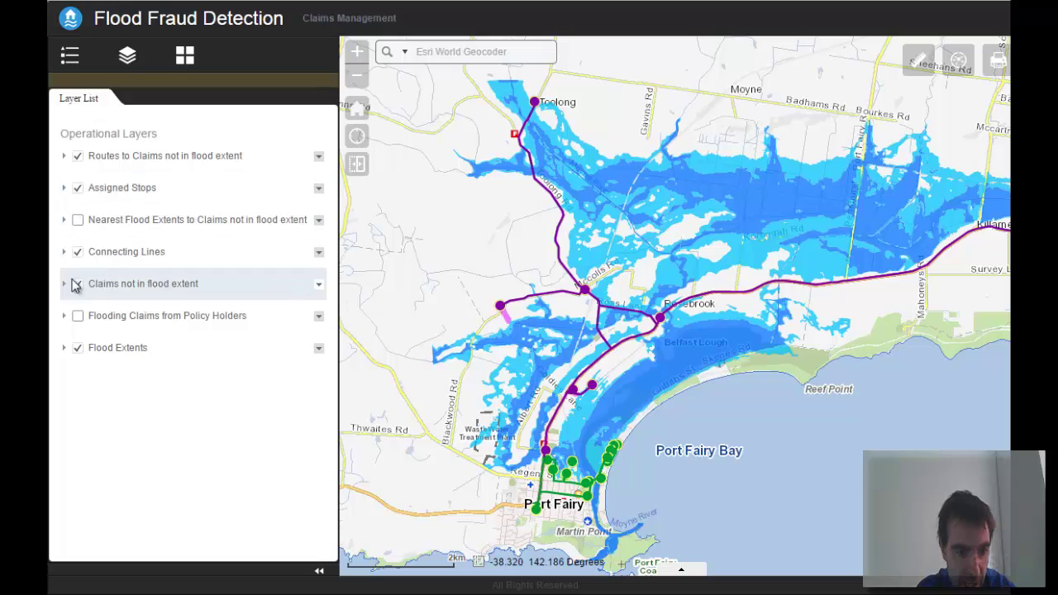
pyautogui.click(77, 348)
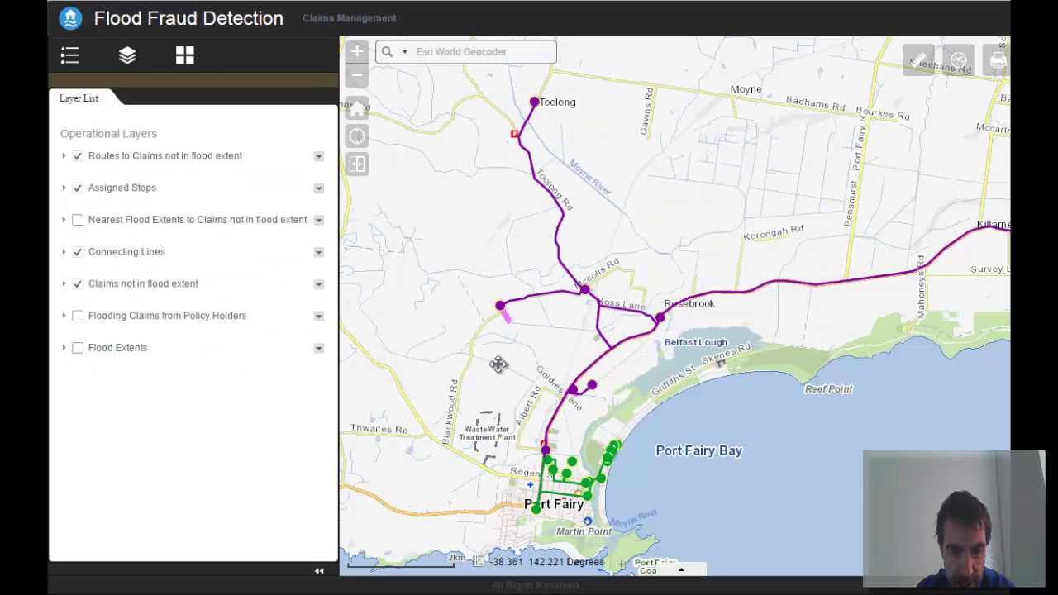
# Examine the planned routes and their stops on the map, in the Port Fairy streets and out to Toolong and Tower Hill
pyautogui.moveTo(498, 364); pyautogui.dragTo(426, 363)
pyautogui.scroll(-1, 624, 401)
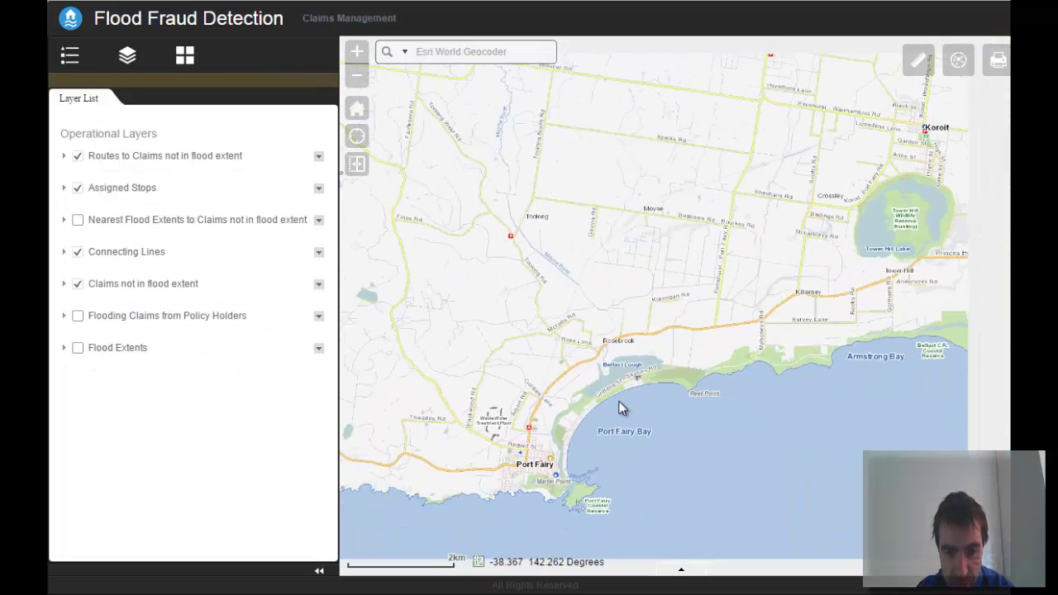
pyautogui.scroll(3, 597, 425)
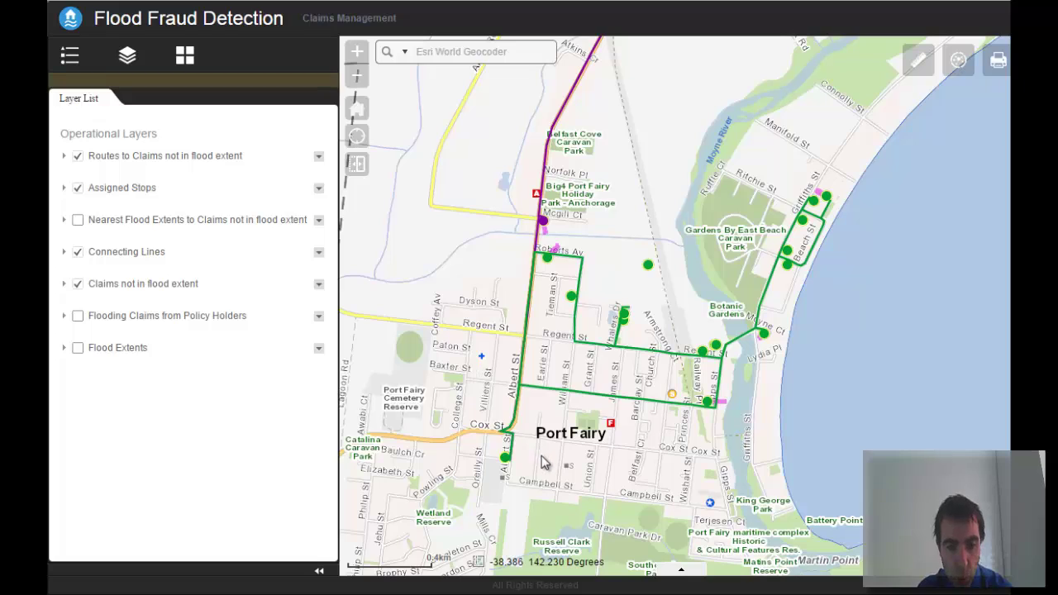
pyautogui.moveTo(667, 210); pyautogui.dragTo(613, 339)
pyautogui.scroll(-1, 613, 337)
pyautogui.scroll(-1, 775, 235)
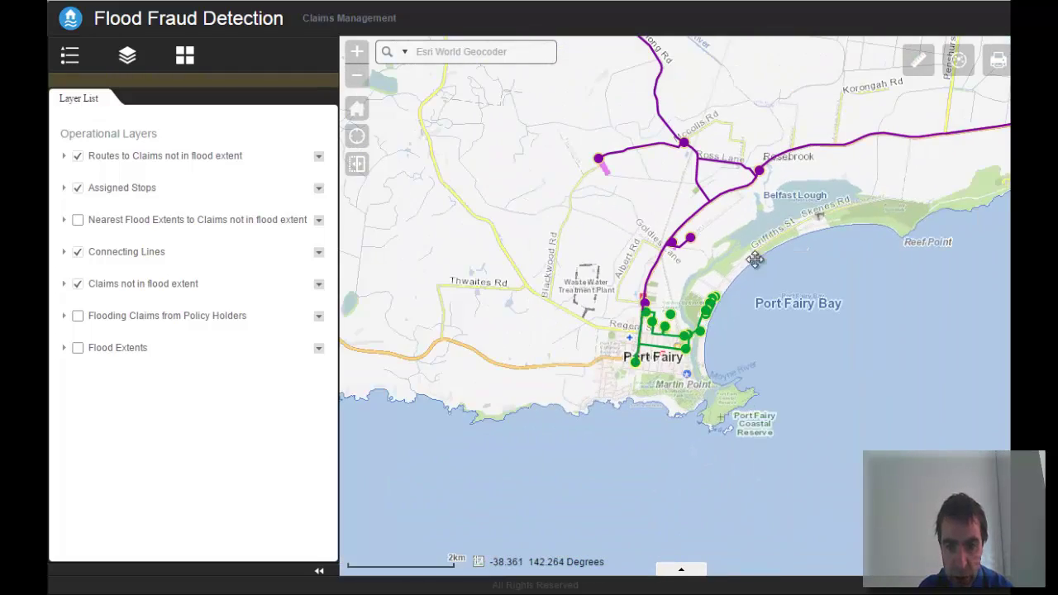
pyautogui.moveTo(756, 253); pyautogui.dragTo(638, 369)
pyautogui.scroll(-1, 642, 351)
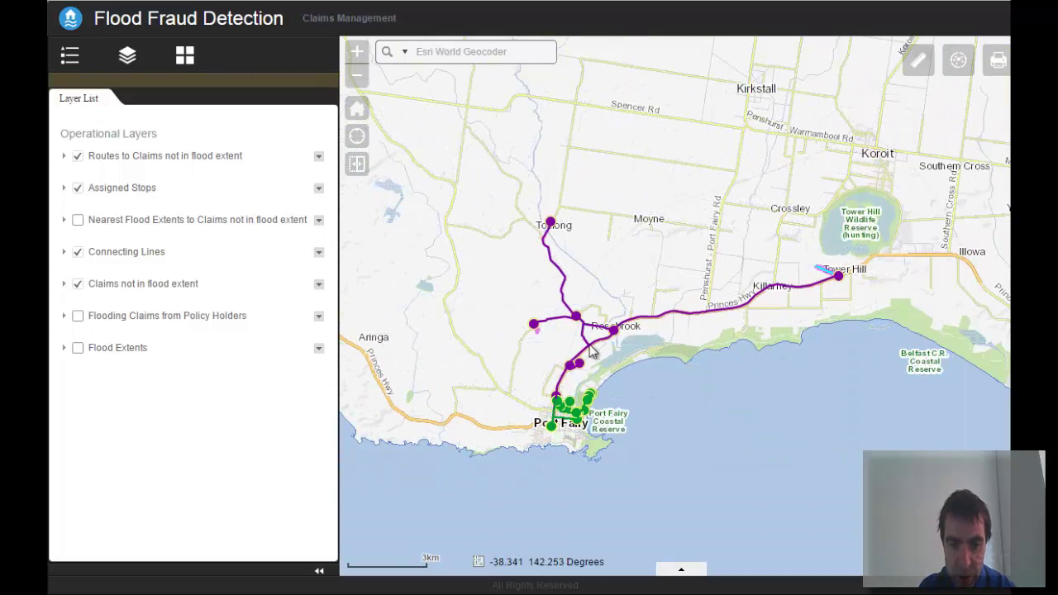
pyautogui.scroll(1, 590, 352)
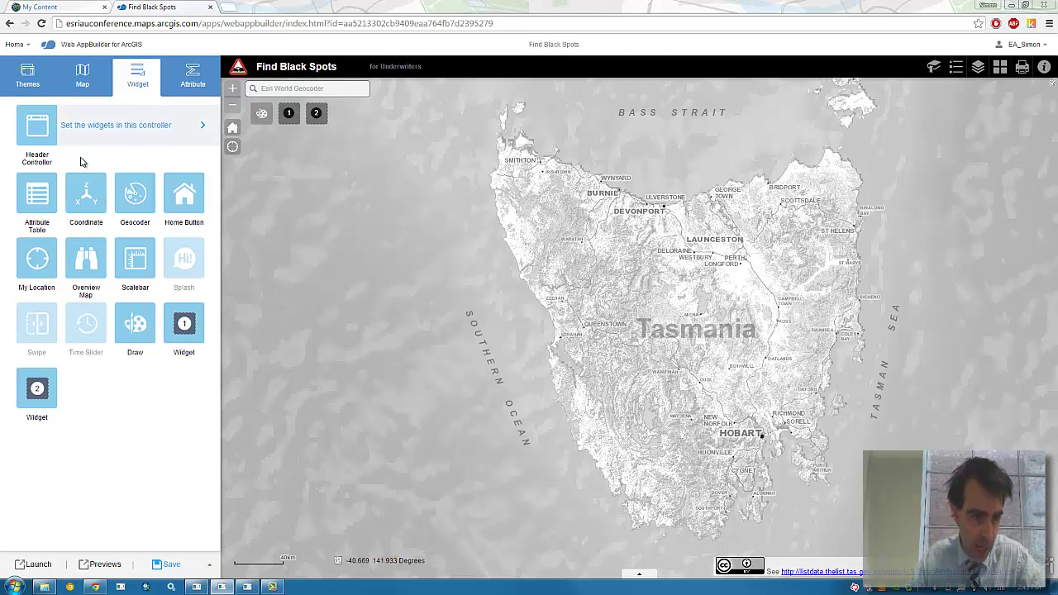
# Fill the first empty widget placeholder of the Find Black Spots app with a Geoprocessing widget
pyautogui.click(187, 326)
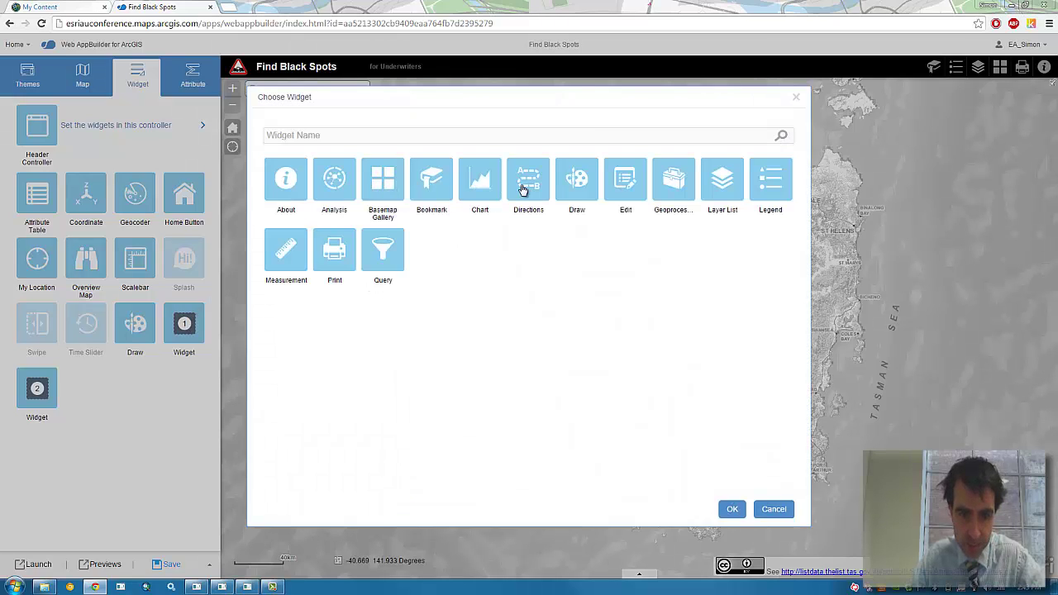
pyautogui.click(673, 180)
pyautogui.click(732, 508)
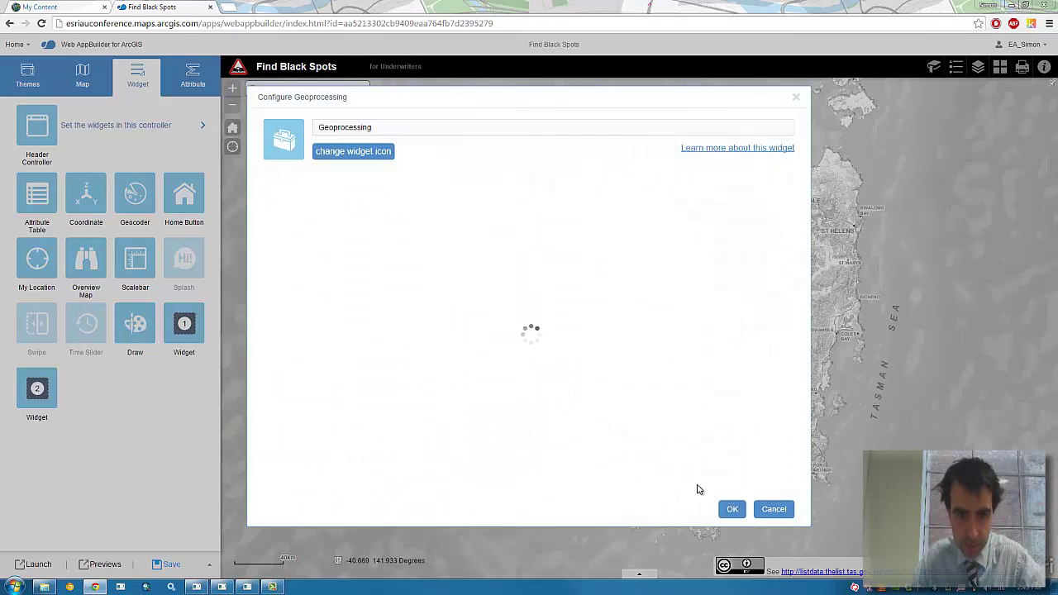
# Rename the Geoprocessing widget to Black Spot Tool
pyautogui.moveTo(376, 128); pyautogui.dragTo(256, 128)
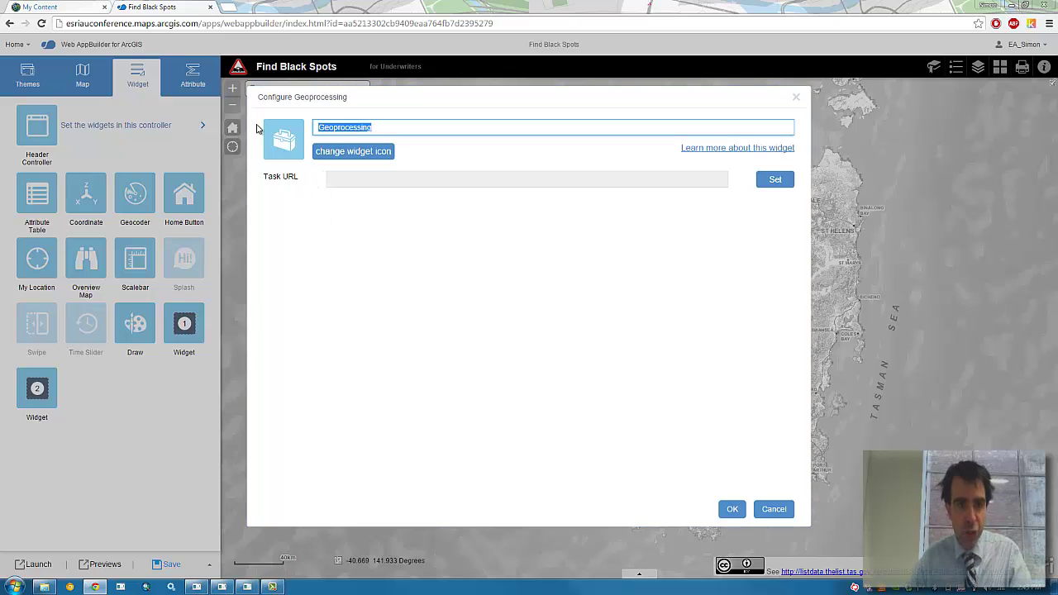
pyautogui.write('Black ')
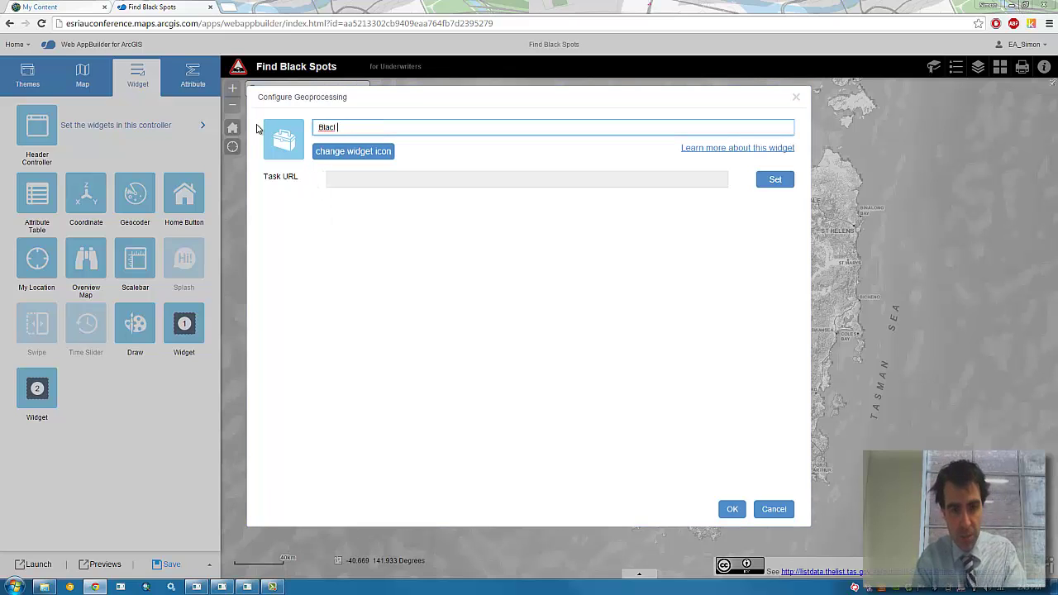
pyautogui.write('Sp')
pyautogui.hotkey('ctrl', 'a')
pyautogui.write('B')
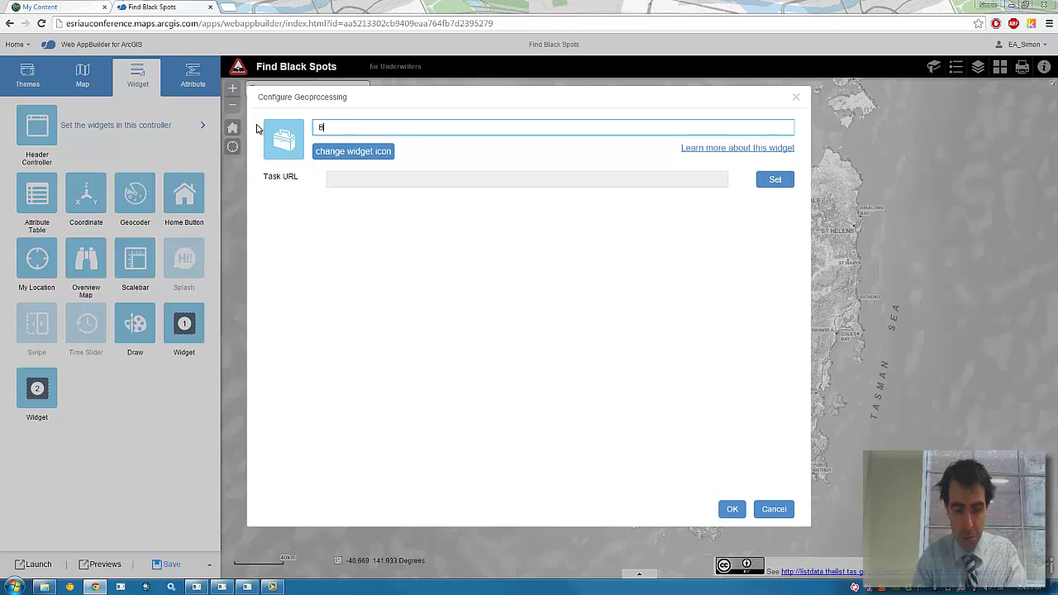
pyautogui.write('lack Post')
pyautogui.press('BackSpace')
pyautogui.press('BackSpace')
pyautogui.press('BackSpace')
pyautogui.press('BackSpace')
pyautogui.write('pot Tool')
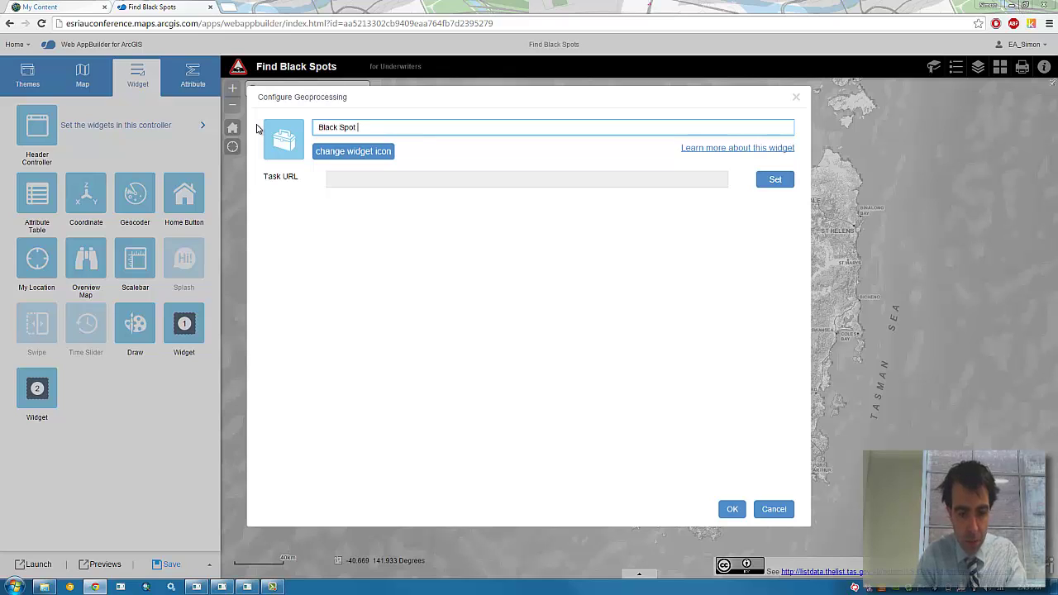
# Change the widget's icon to CrashToolIcon_WAB.png from the Pictures library
pyautogui.click(353, 160)
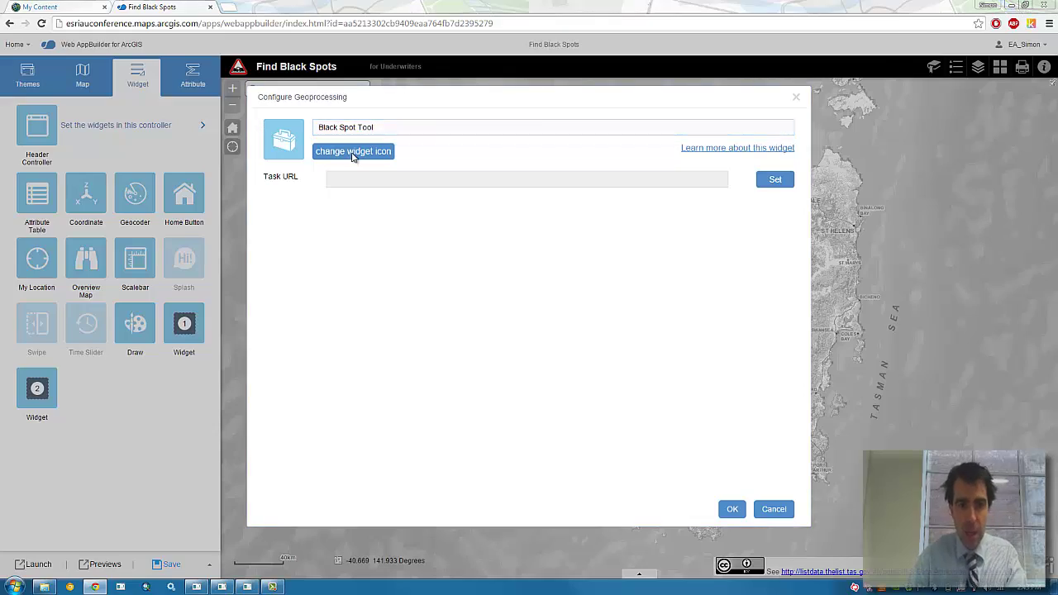
pyautogui.click(595, 262)
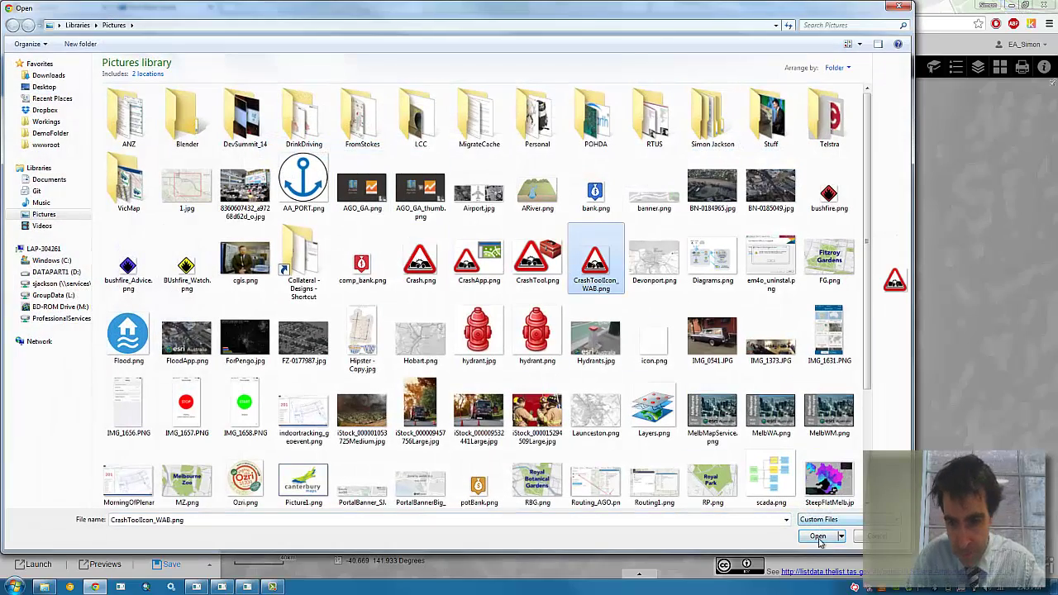
pyautogui.click(816, 536)
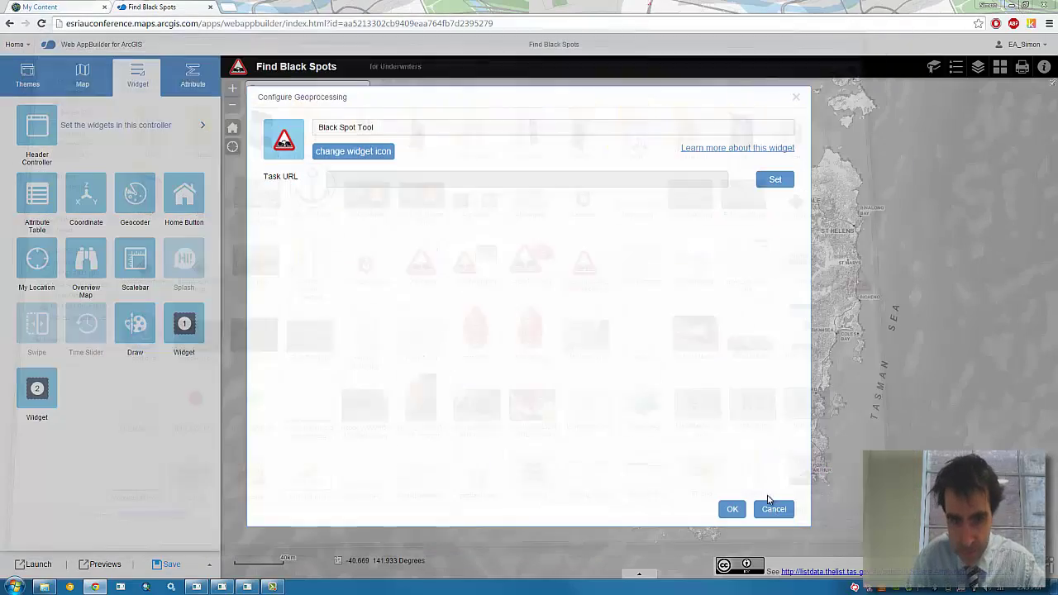
# Set the widget's task to Calculate Black Spots from the Calculate Crash Risk geoprocessing service in My Content
pyautogui.click(775, 179)
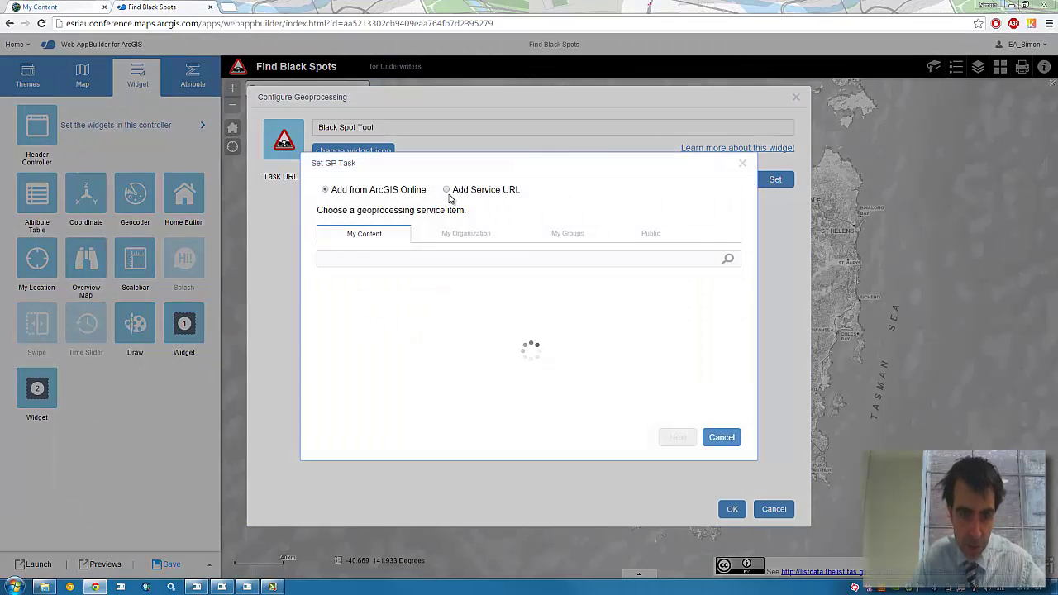
pyautogui.click(396, 308)
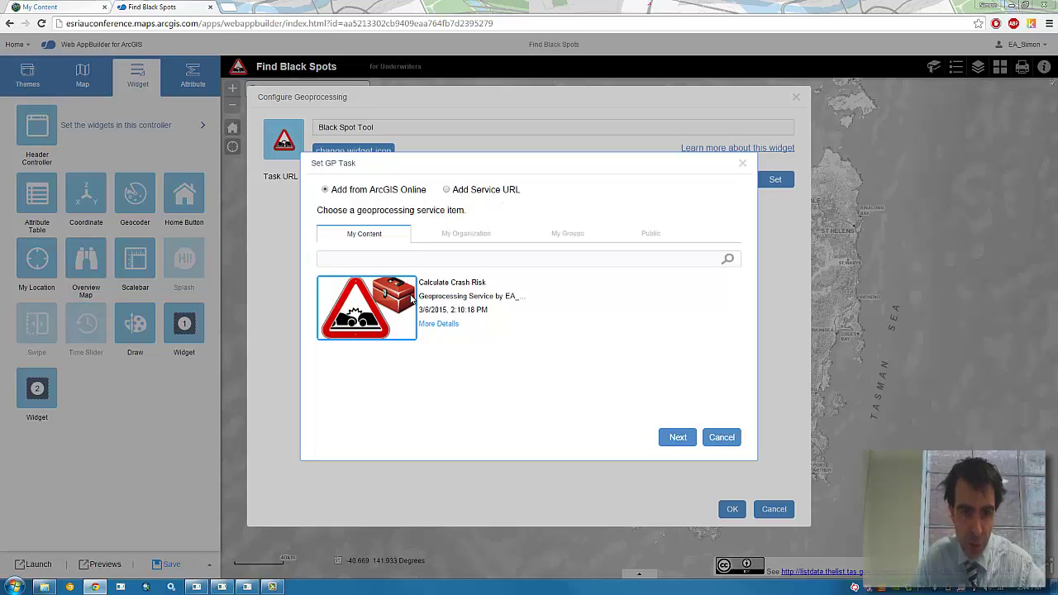
pyautogui.click(386, 309)
pyautogui.click(386, 309)
pyautogui.click(682, 439)
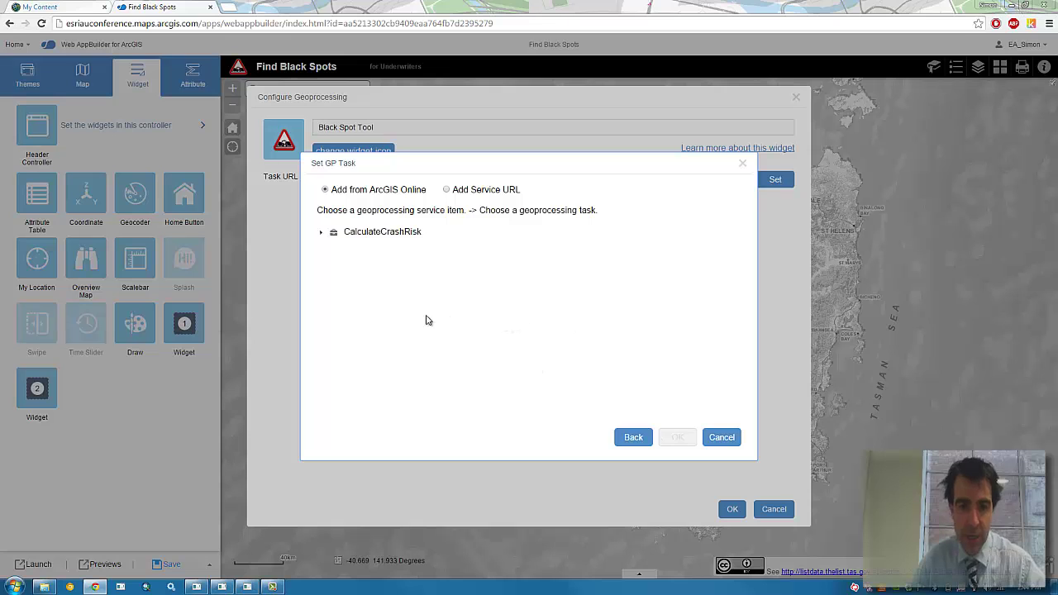
pyautogui.click(363, 236)
pyautogui.click(371, 246)
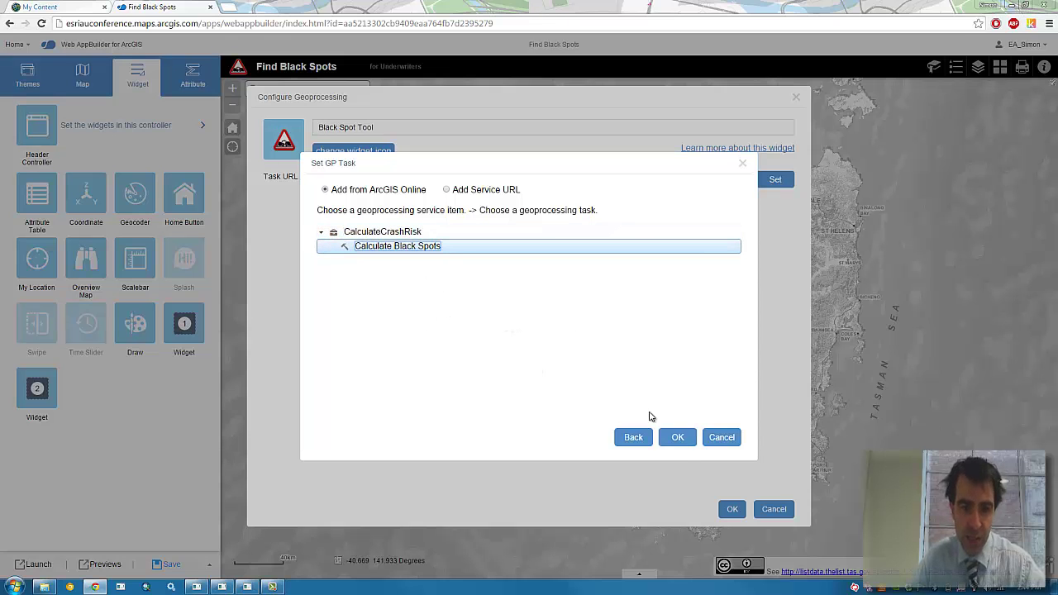
pyautogui.click(678, 441)
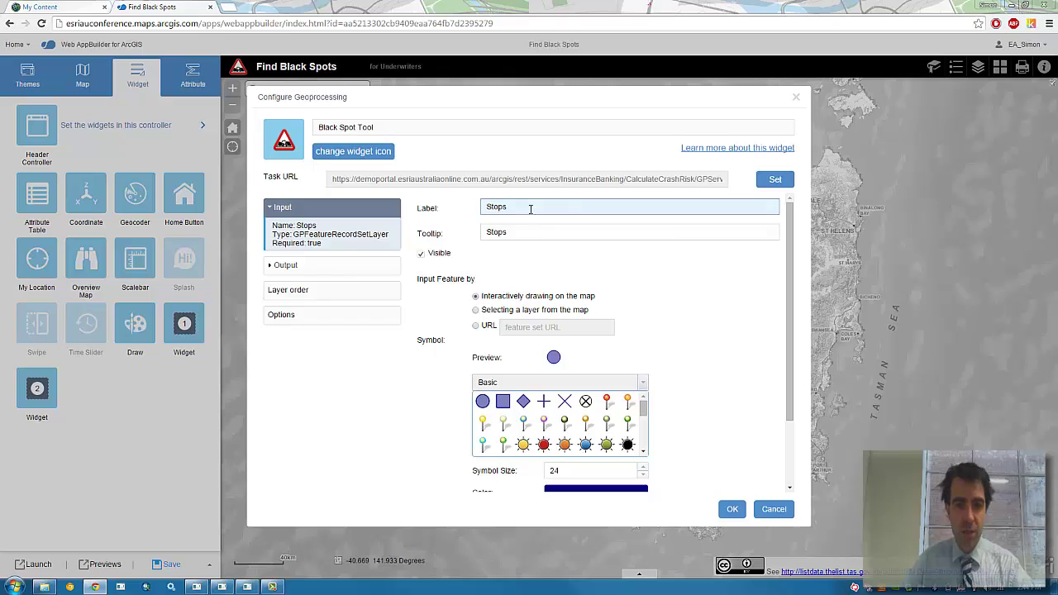
# Set the tooltip of the Stops input to Home & Work Address
pyautogui.moveTo(508, 232); pyautogui.dragTo(465, 239)
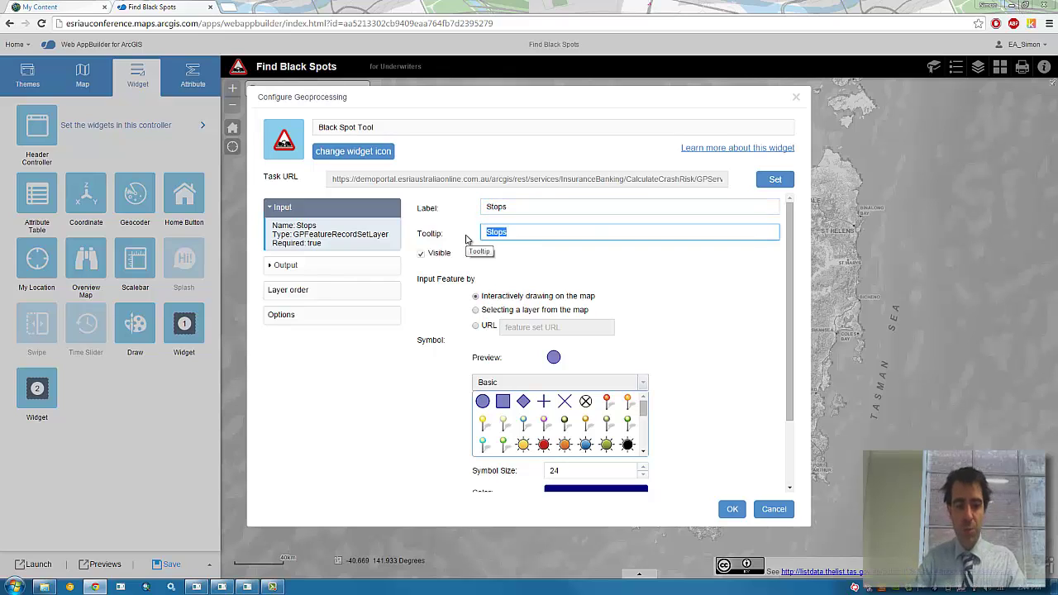
pyautogui.write('Home & Work ')
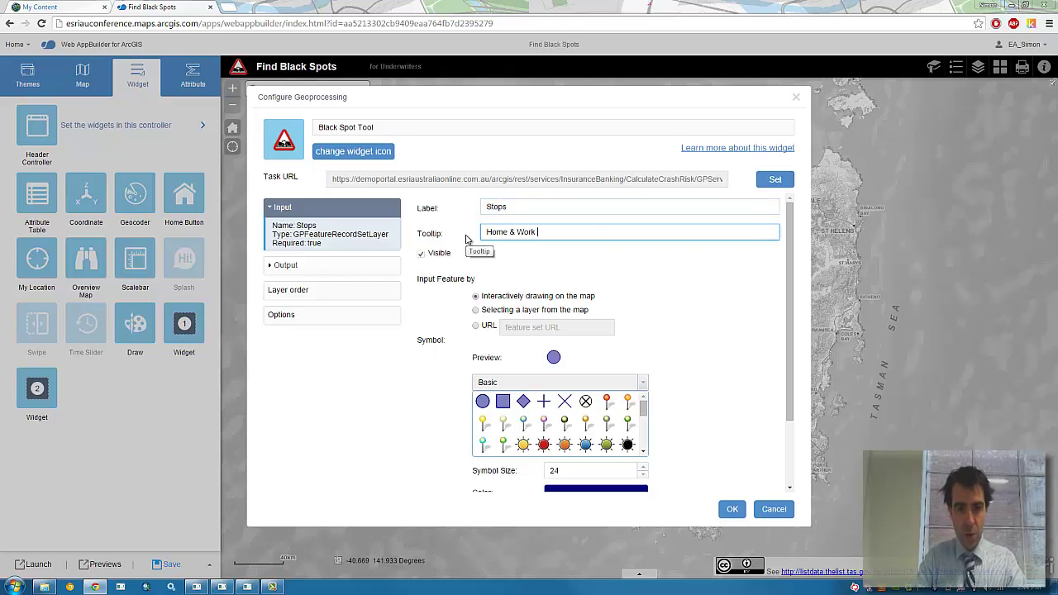
pyautogui.write('Address')
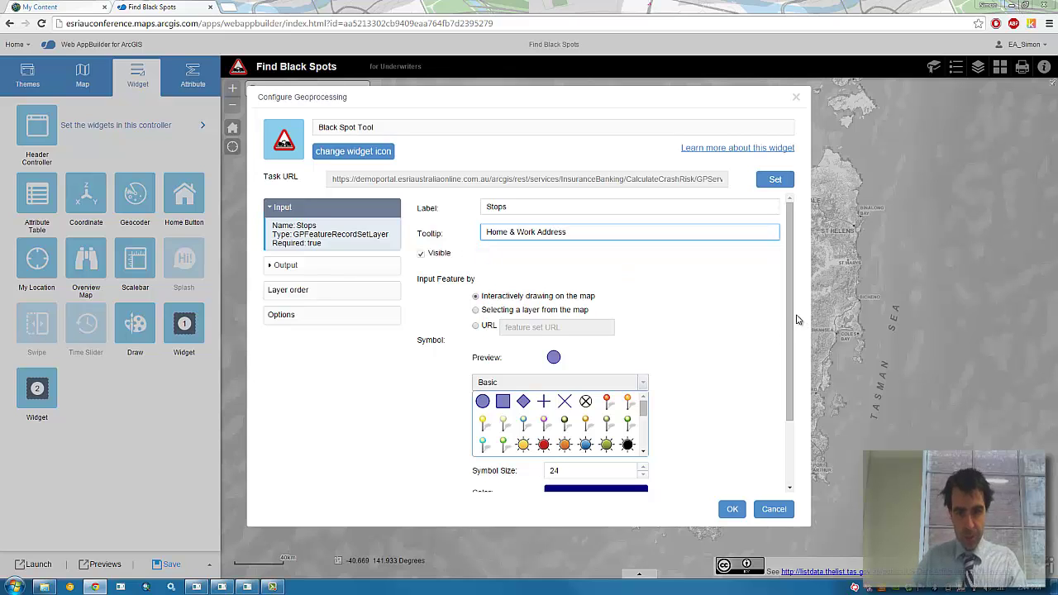
# Set the Stops input symbol to the green flag with a symbol size of 28
pyautogui.scroll(-3, 658, 383)
pyautogui.scroll(-2, 639, 406)
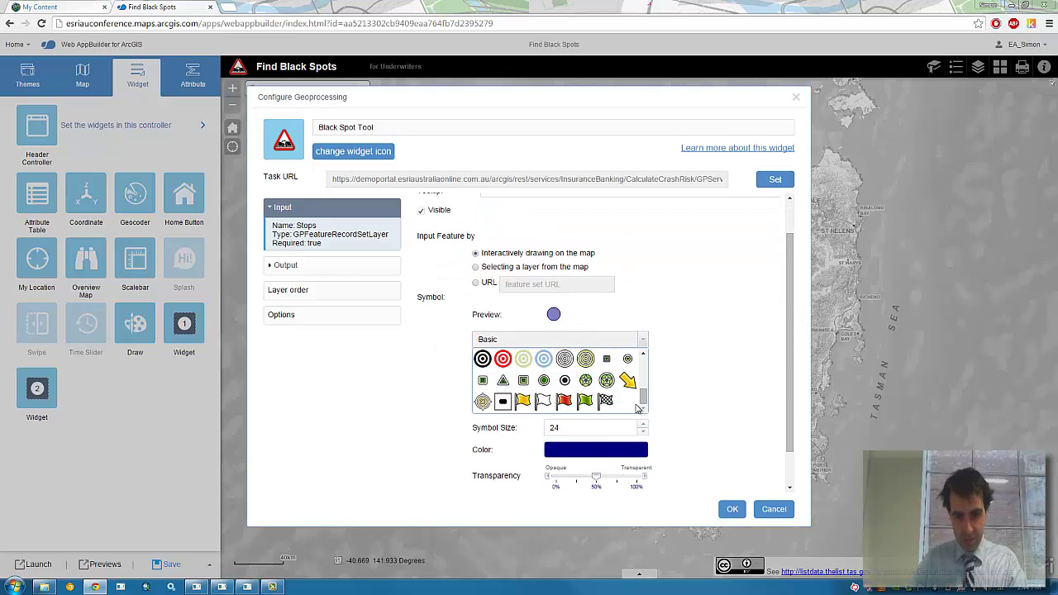
pyautogui.click(584, 401)
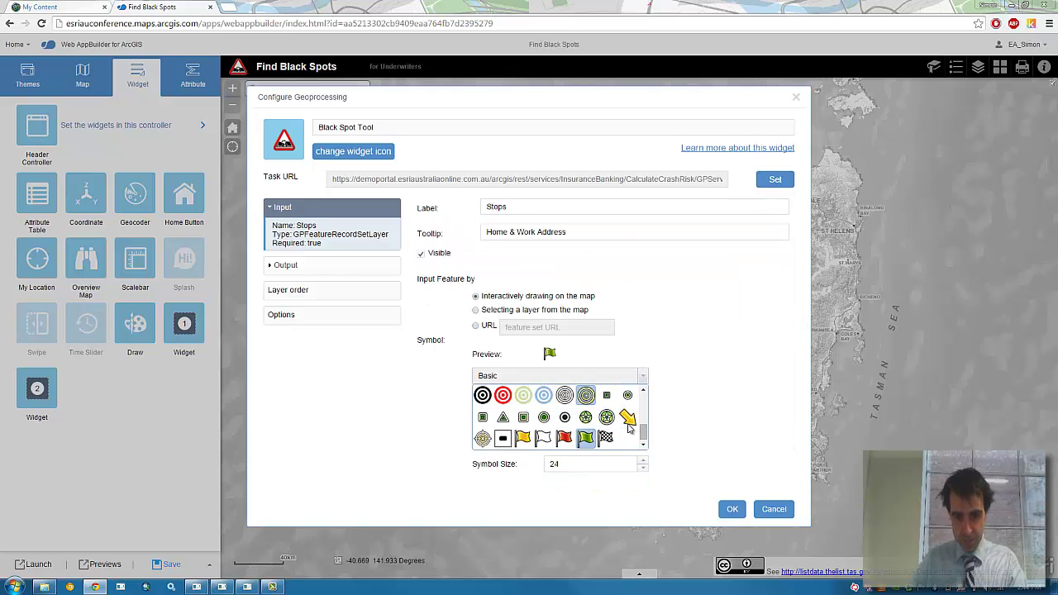
pyautogui.doubleClick(633, 466)
pyautogui.write('28')
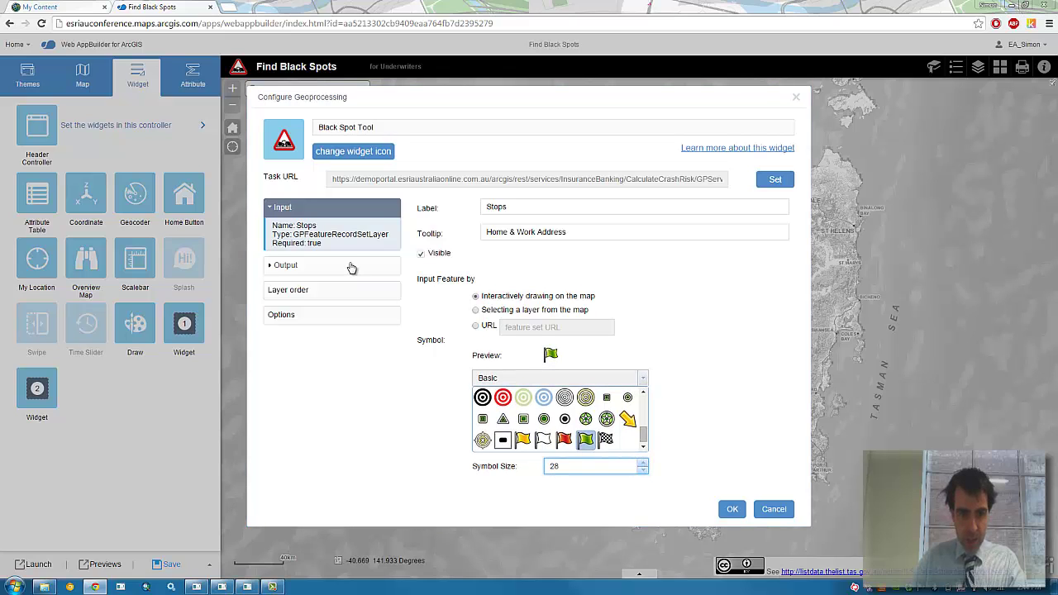
# Disable the popup for the Routes output of the Black Spot Tool
pyautogui.click(352, 266)
pyautogui.click(338, 298)
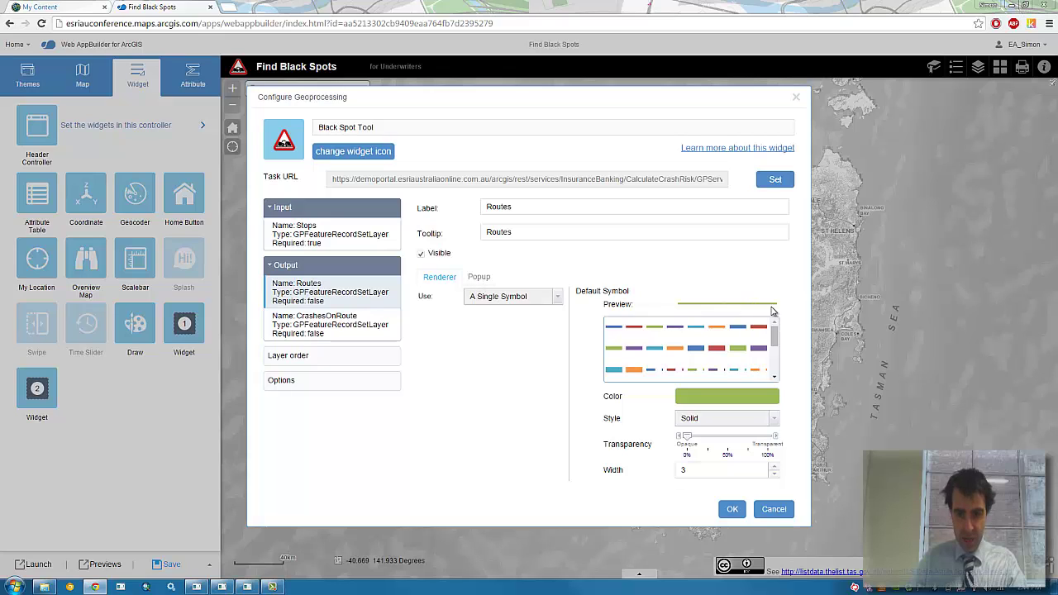
pyautogui.click(487, 281)
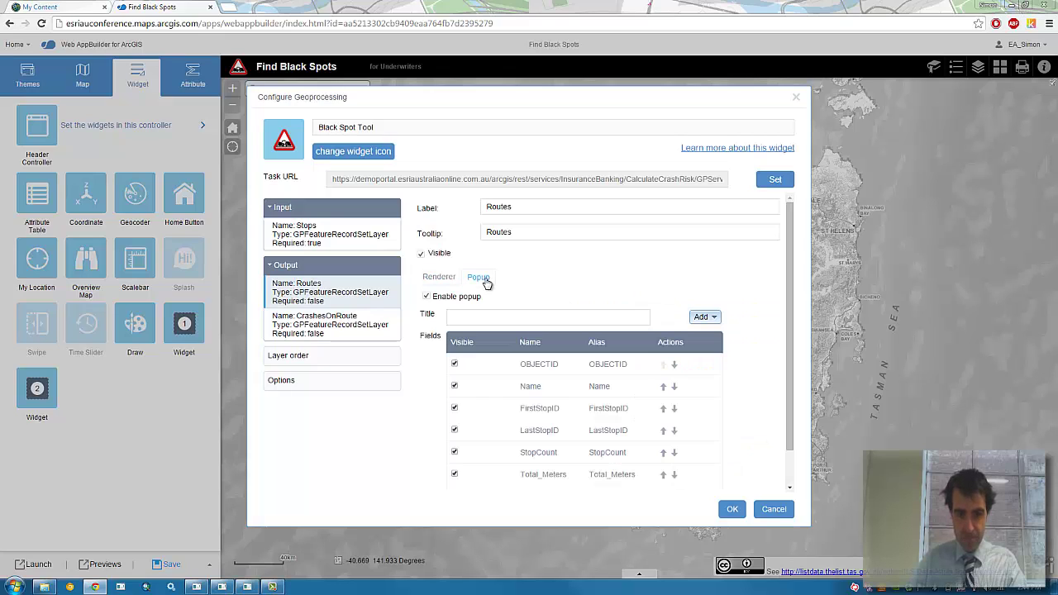
pyautogui.click(427, 297)
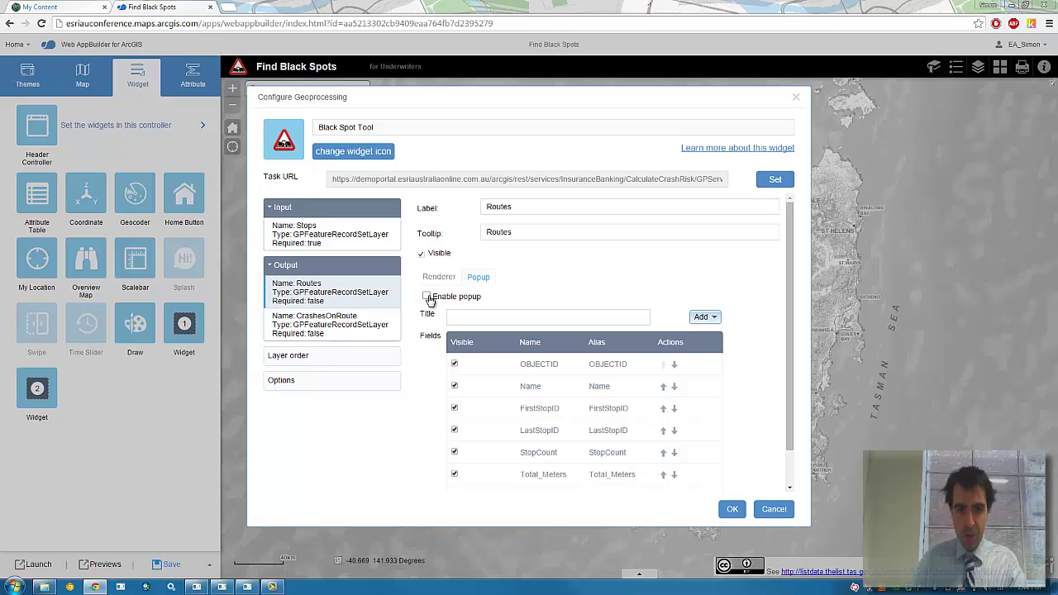
# Render the CrashesOnRoute output by Size, using the UNIT_NO field
pyautogui.click(363, 326)
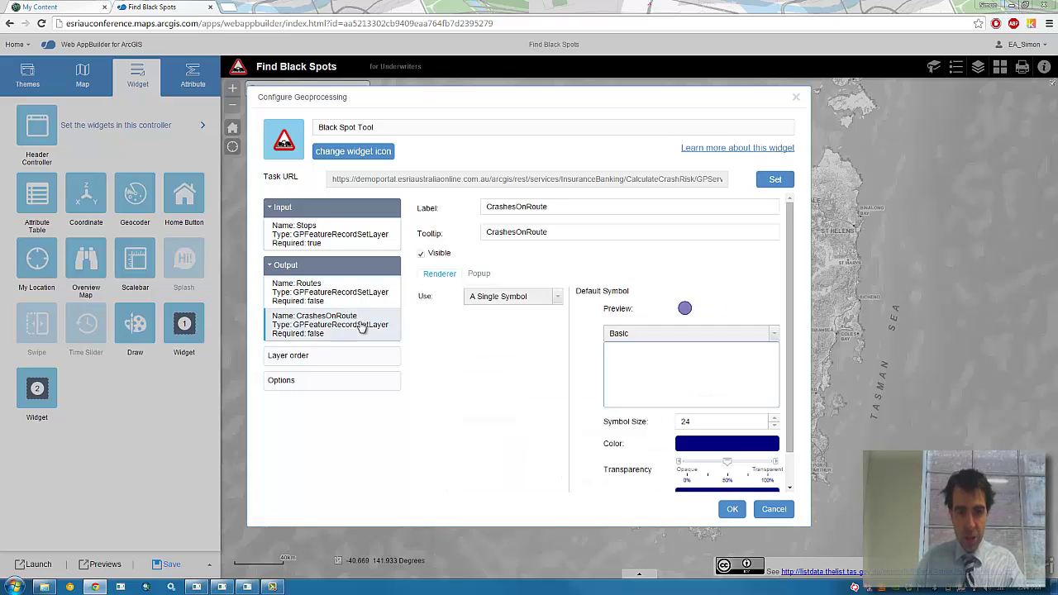
pyautogui.click(548, 298)
pyautogui.click(482, 342)
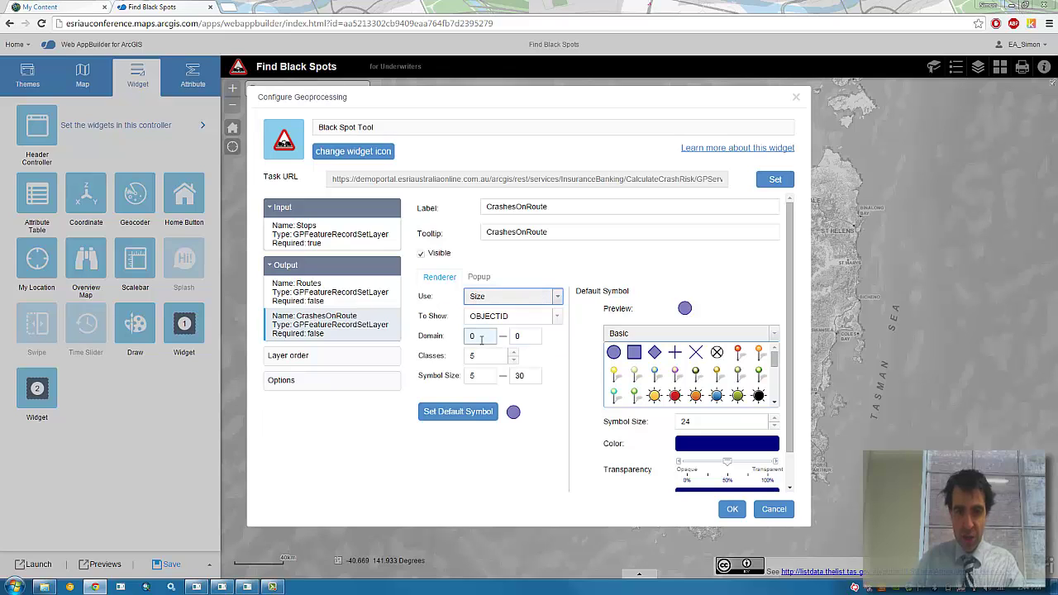
pyautogui.doubleClick(513, 336)
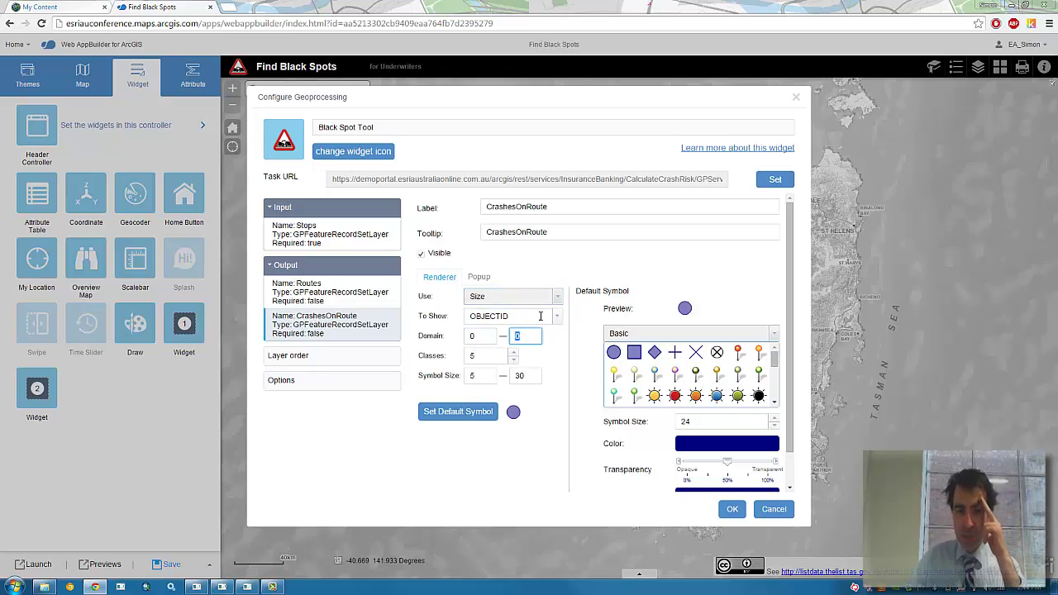
pyautogui.click(559, 321)
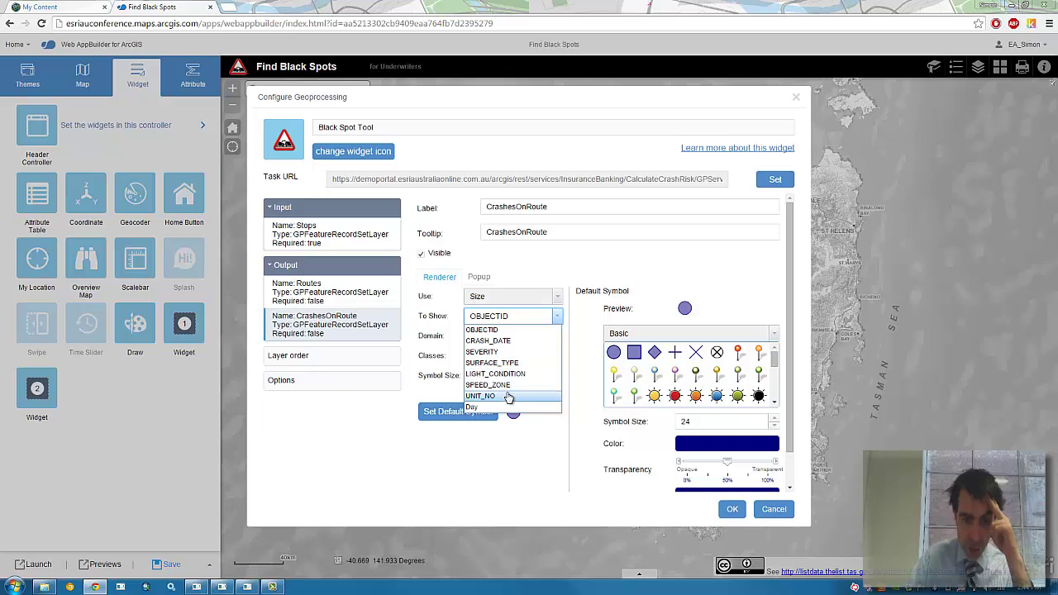
pyautogui.click(508, 397)
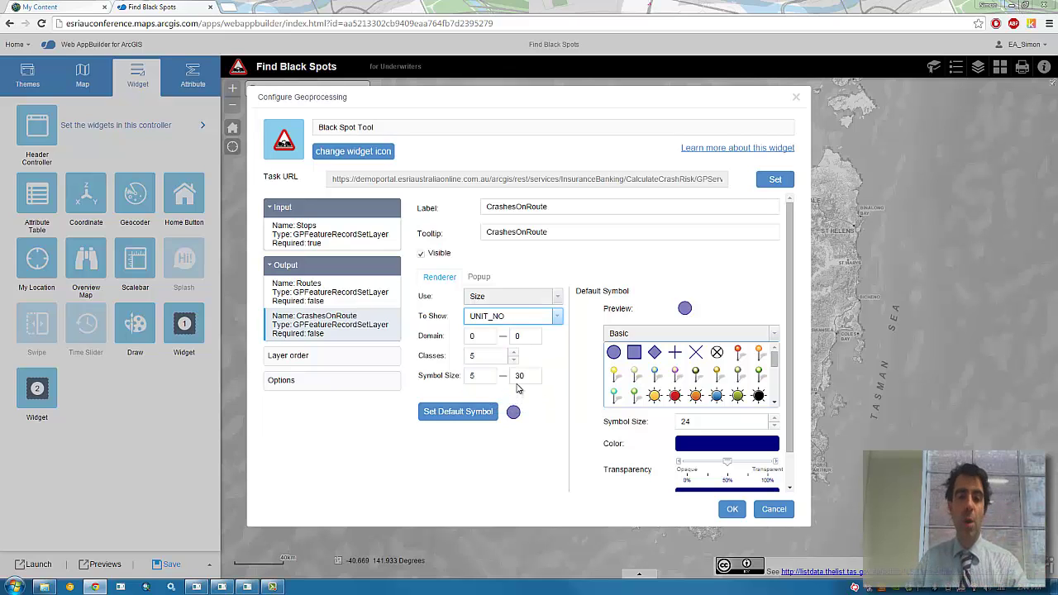
# Set the upper limit of the CrashesOnRoute size domain to 8 and the number of classes to 4
pyautogui.doubleClick(517, 336)
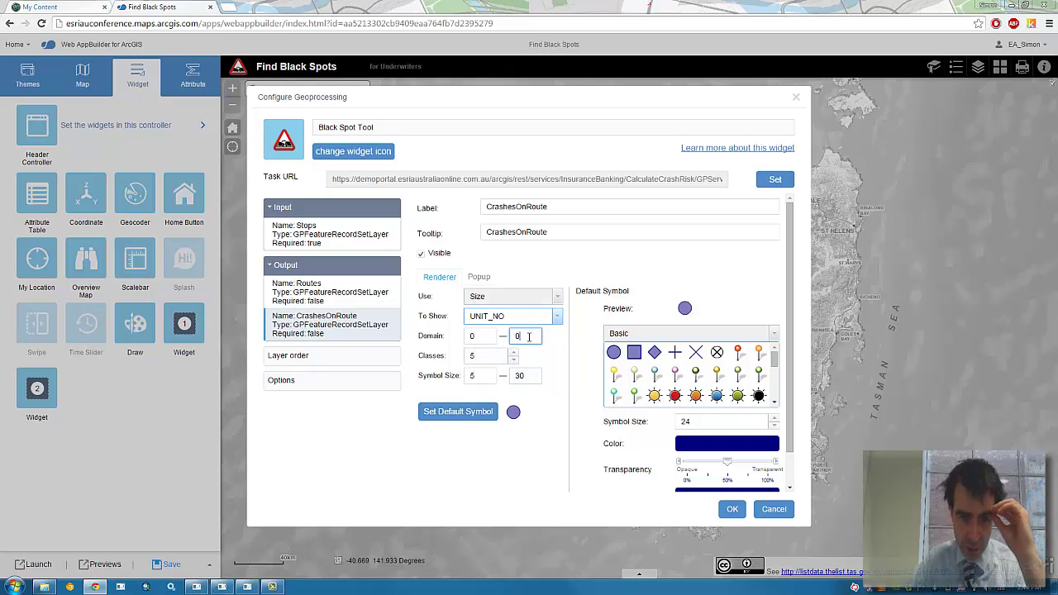
pyautogui.write('8')
pyautogui.doubleClick(508, 356)
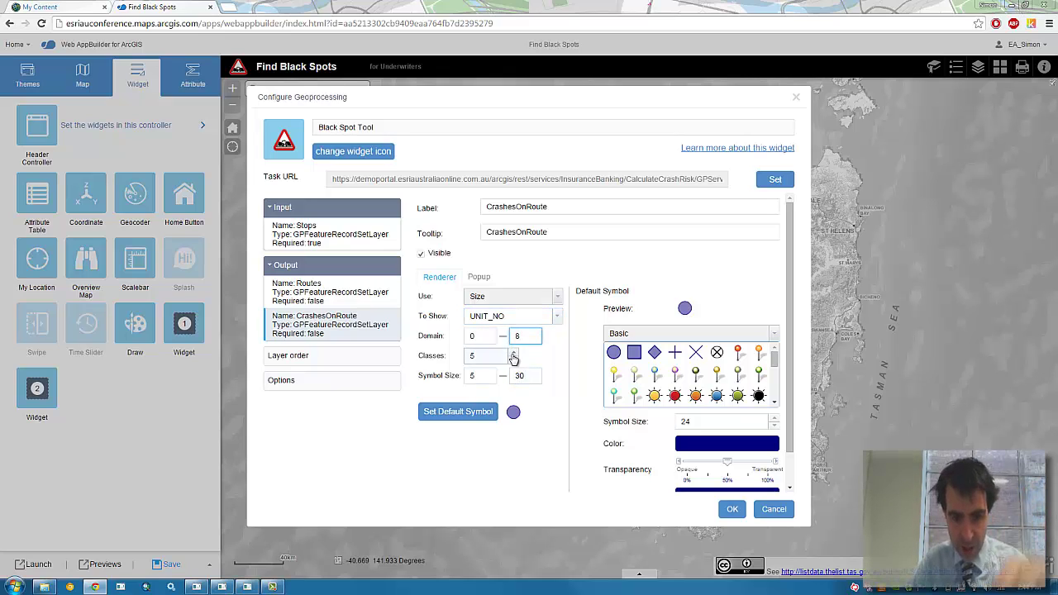
pyautogui.write('4')
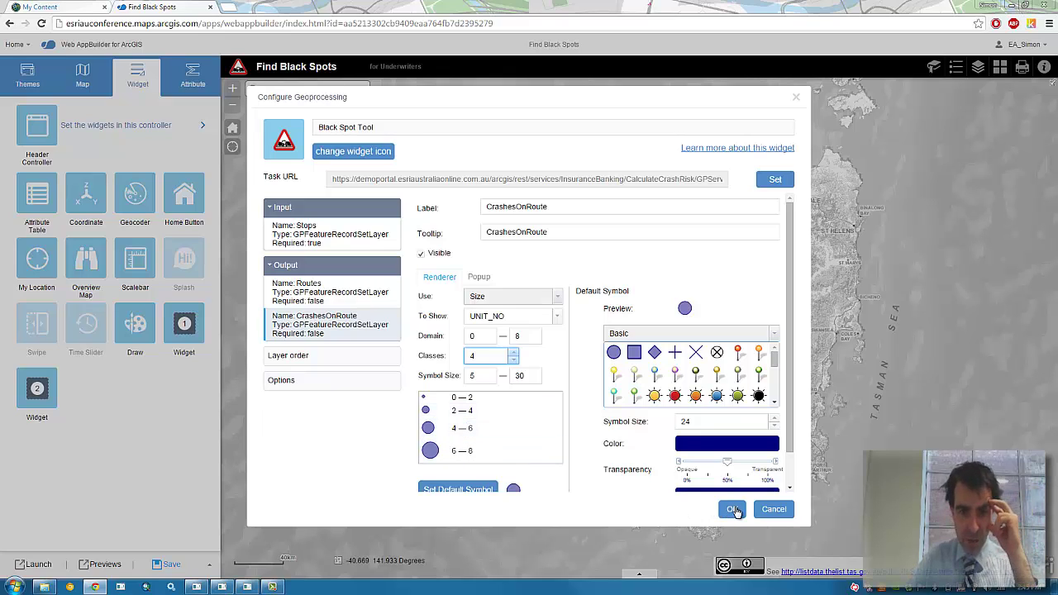
# Change both the label and the tooltip of the CrashesOnRoute output to Crashes On Route
pyautogui.click(518, 208)
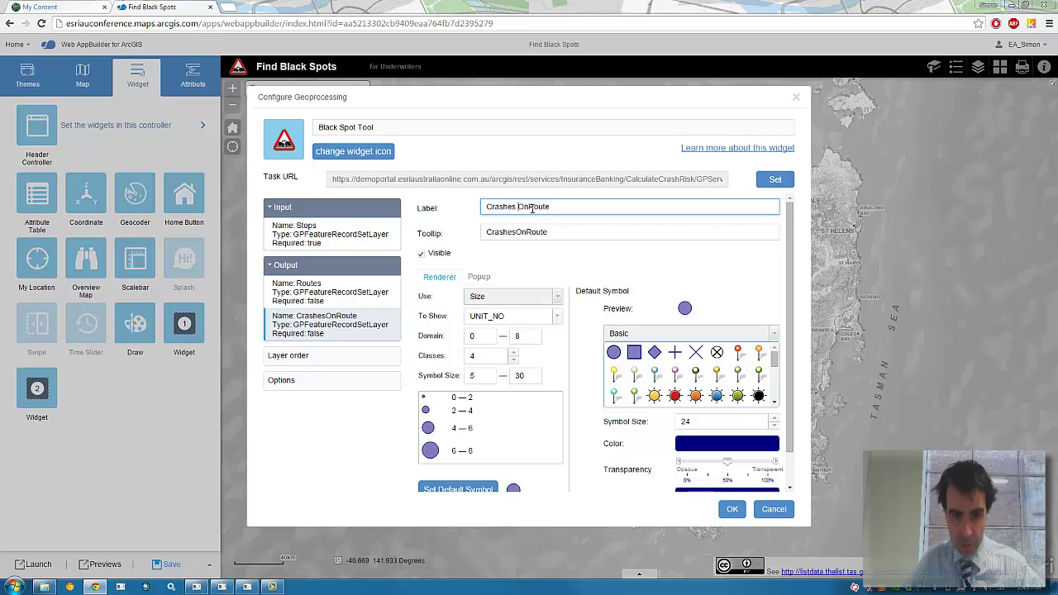
pyautogui.click(517, 232)
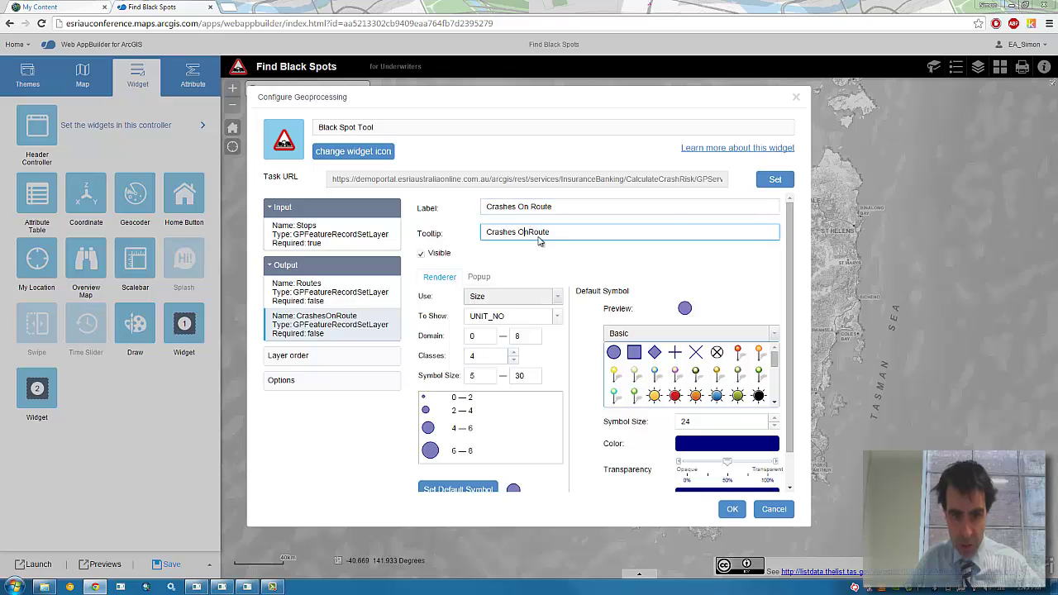
pyautogui.click(525, 233)
pyautogui.press('BackSpace')
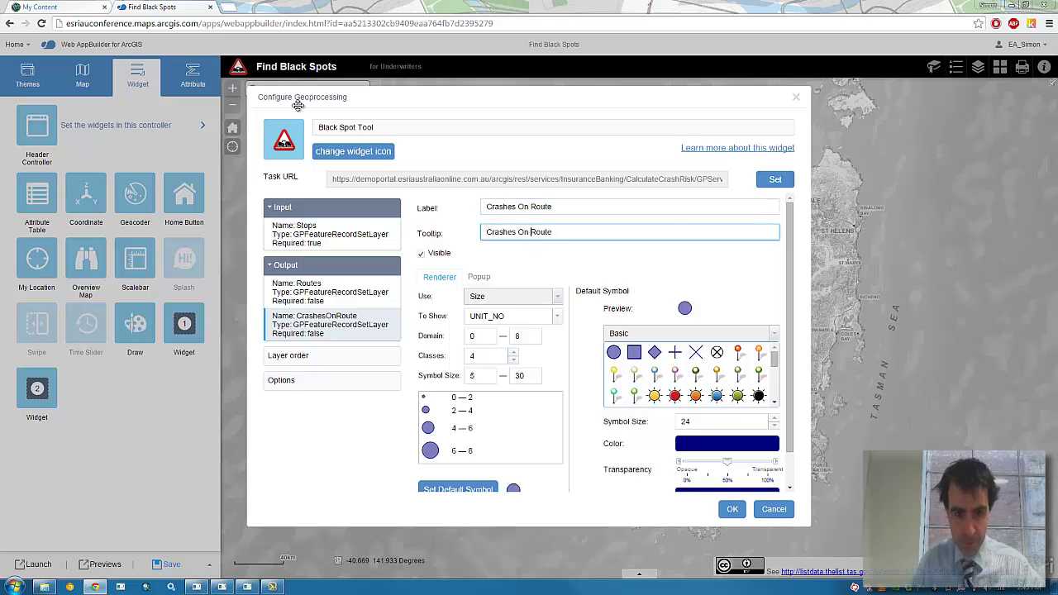
# Place CrashesOnRoute above Routes in the layer order, check the tool options and apply the widget configuration
pyautogui.click(334, 356)
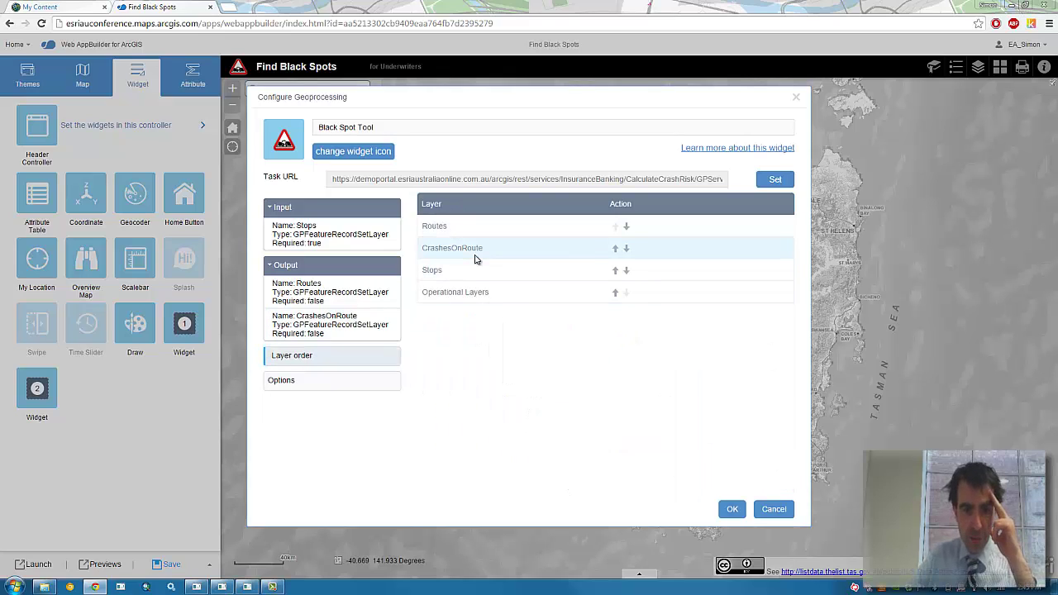
pyautogui.click(614, 248)
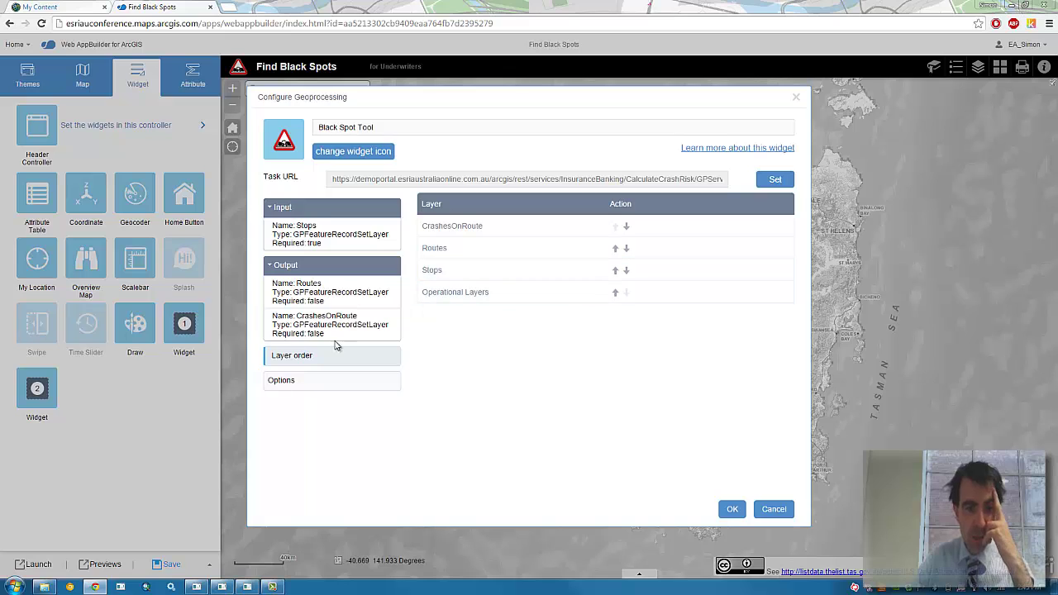
pyautogui.click(319, 386)
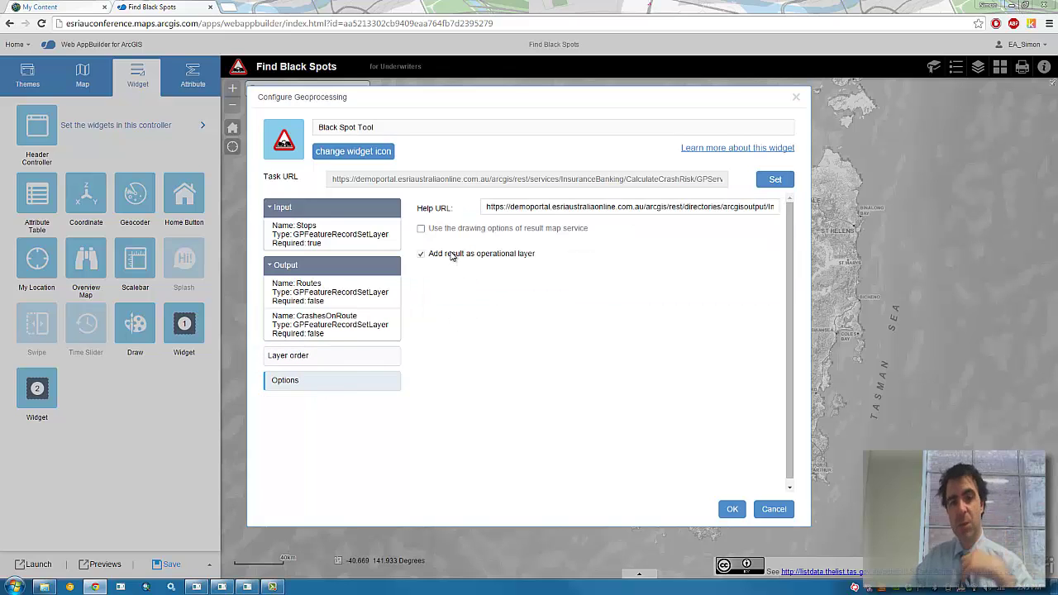
pyautogui.click(732, 510)
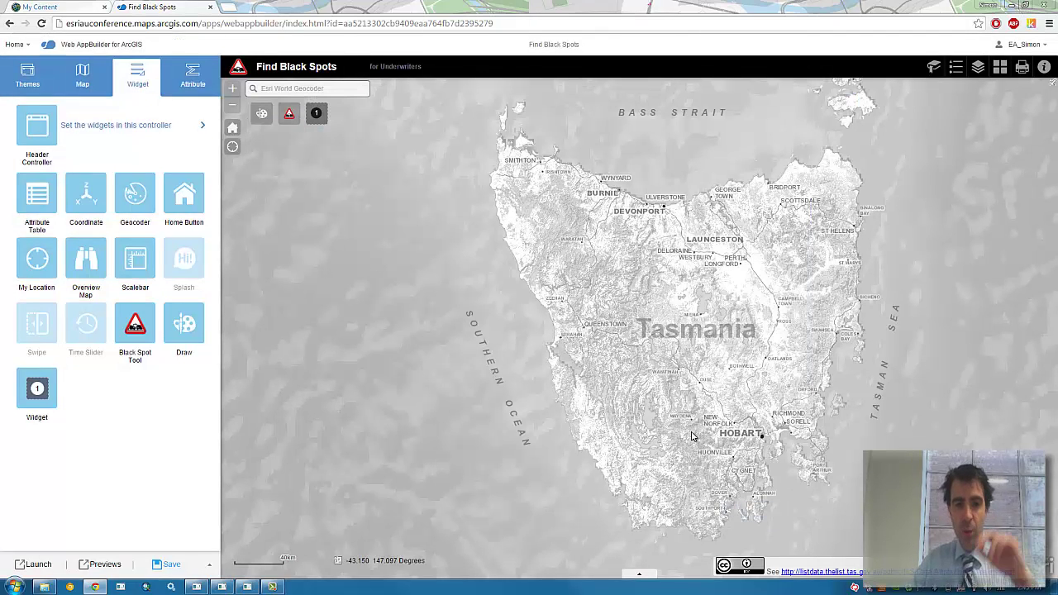
# Open the Black Spot Tool on the map and place one stop at Devonport and one at Launceston
pyautogui.click(289, 117)
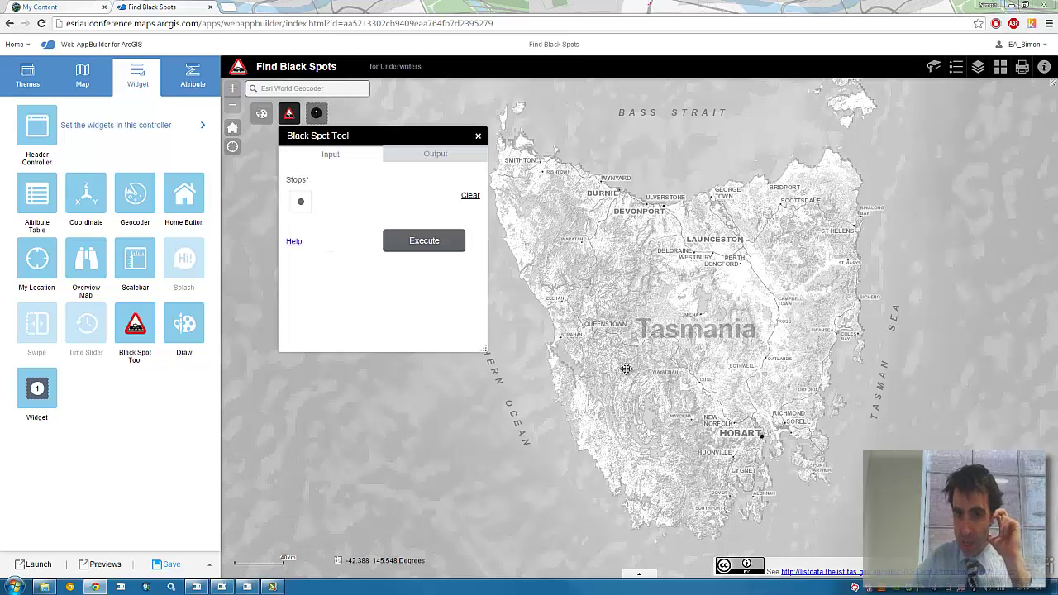
pyautogui.moveTo(732, 262); pyautogui.dragTo(674, 300)
pyautogui.scroll(1, 682, 267)
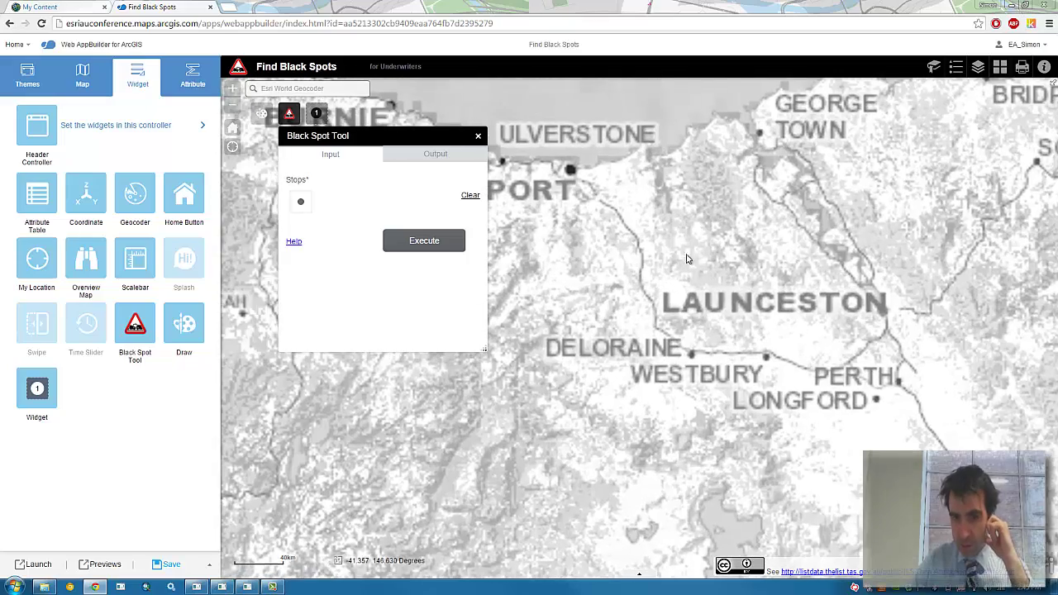
pyautogui.scroll(1, 677, 293)
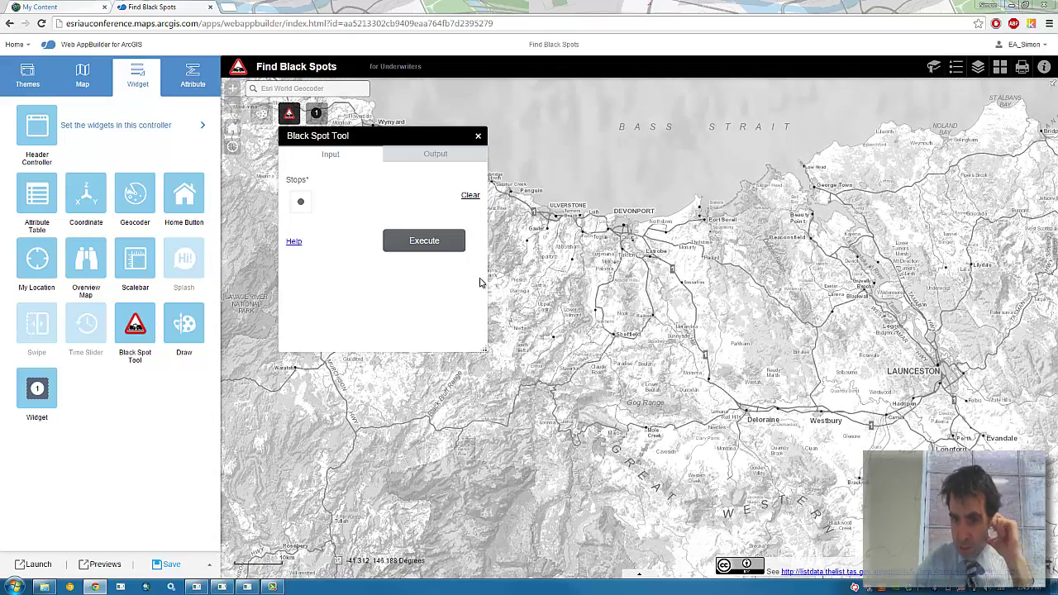
pyautogui.click(301, 202)
pyautogui.click(316, 114)
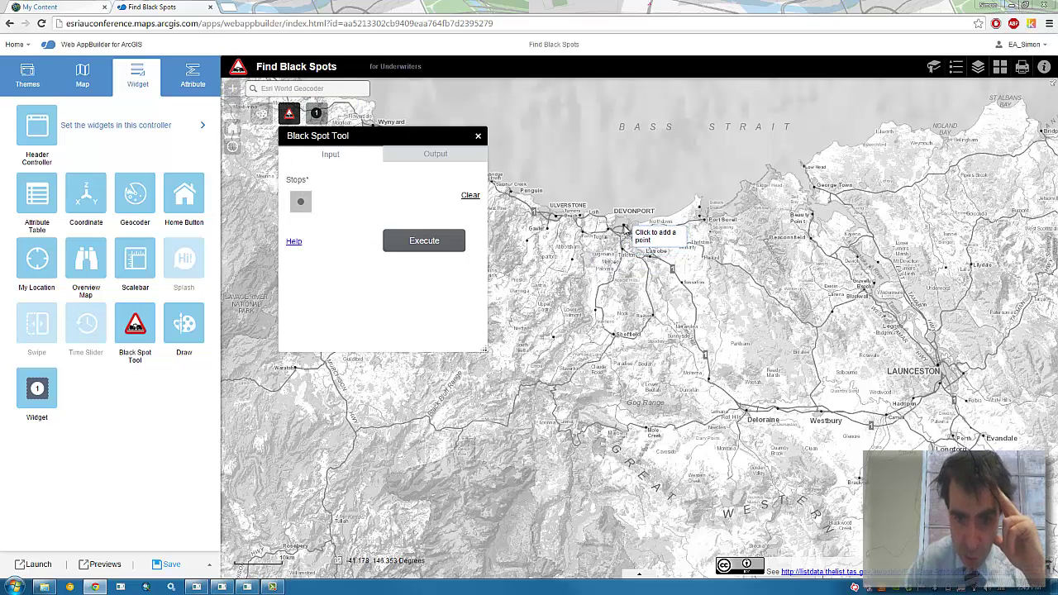
pyautogui.click(630, 224)
pyautogui.click(307, 206)
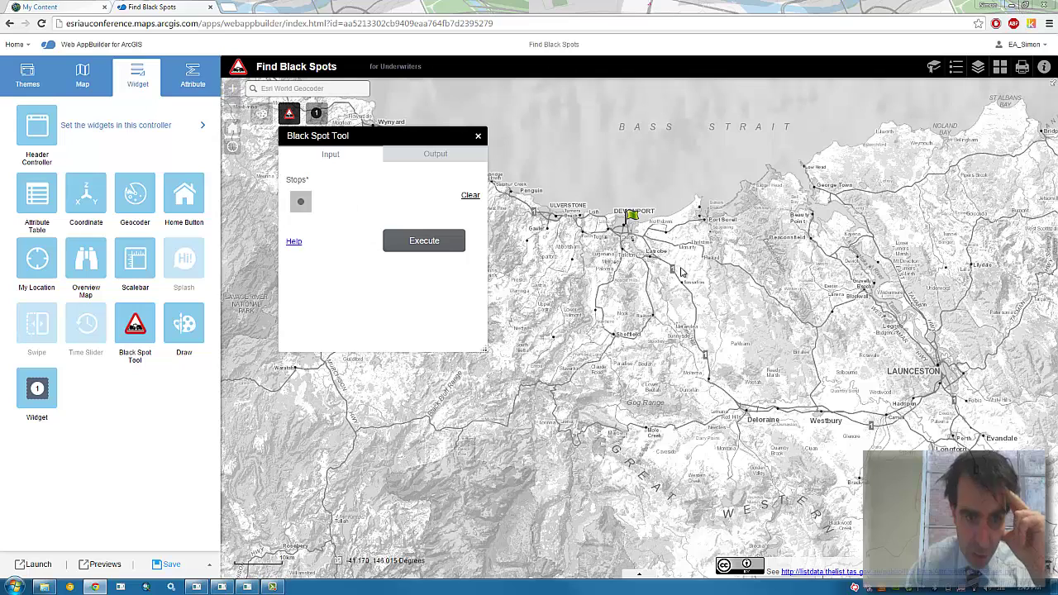
pyautogui.click(942, 379)
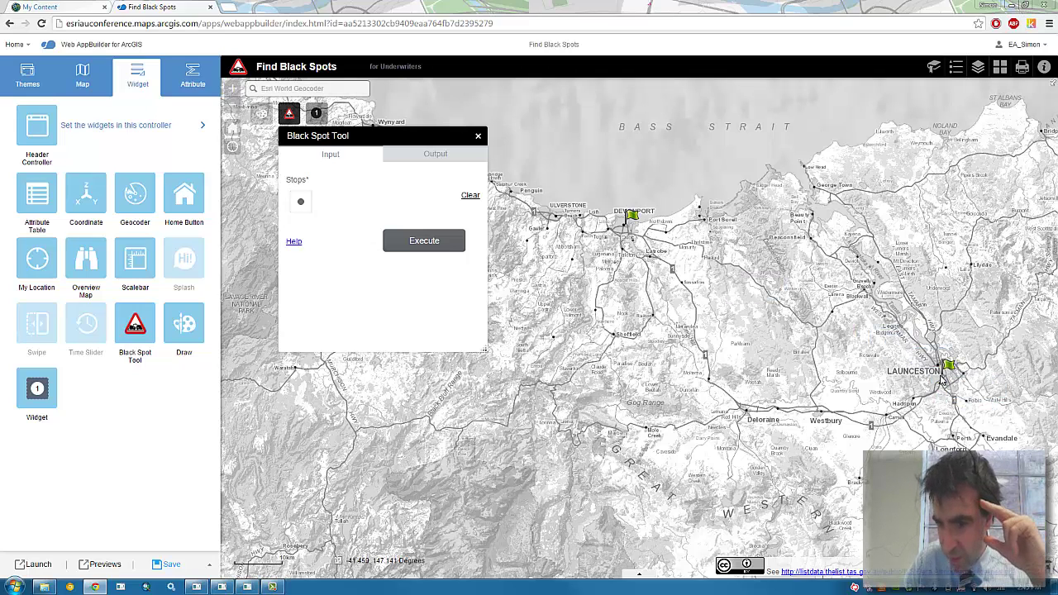
# Execute the Black Spot Tool, close its window and view the resulting route between the two stops
pyautogui.click(424, 241)
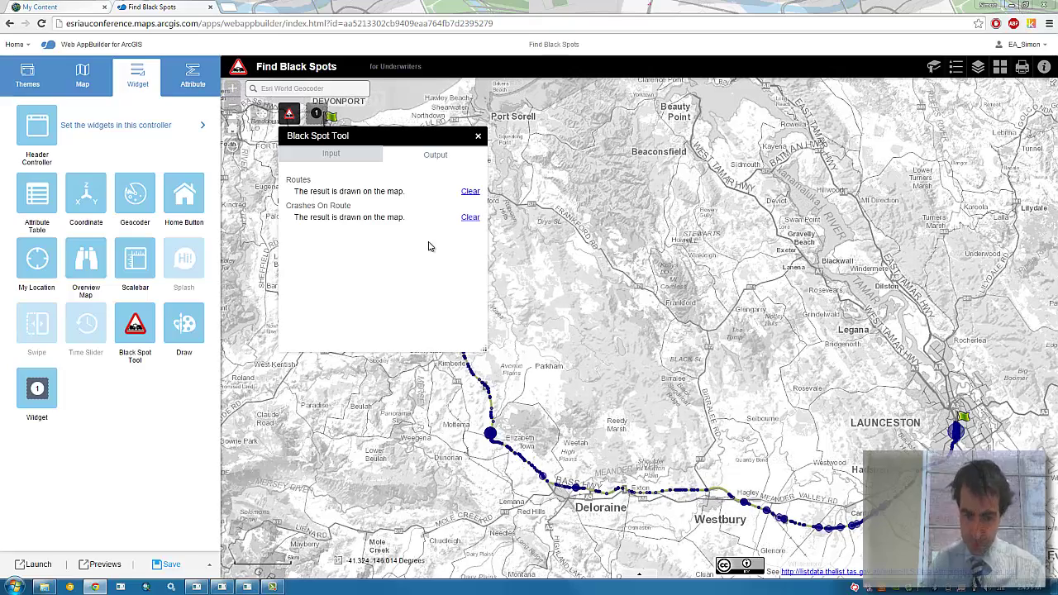
pyautogui.click(479, 137)
pyautogui.moveTo(557, 338); pyautogui.dragTo(602, 352)
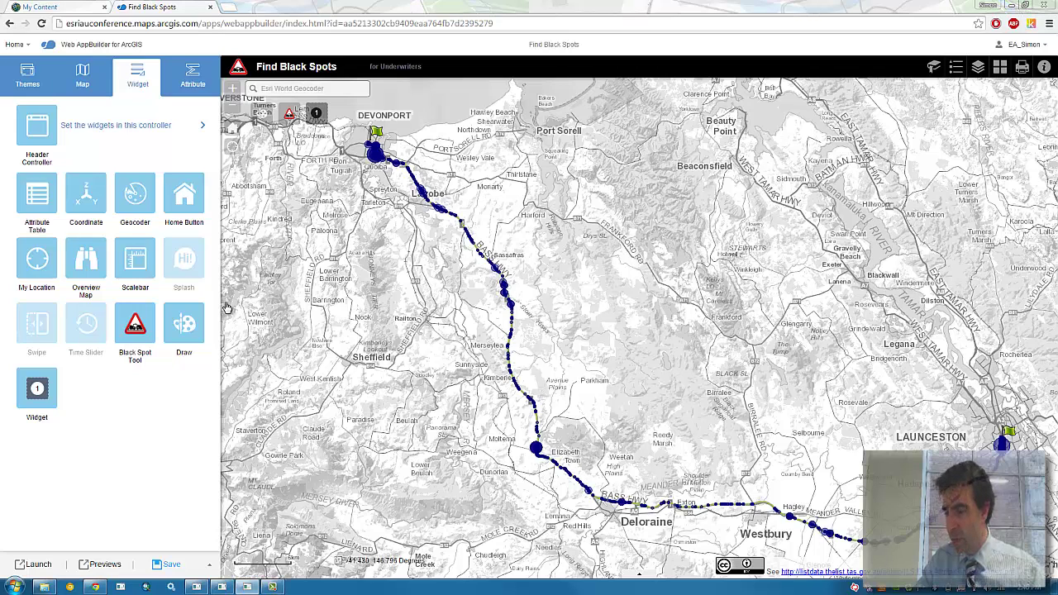
pyautogui.click(36, 388)
pyautogui.click(494, 213)
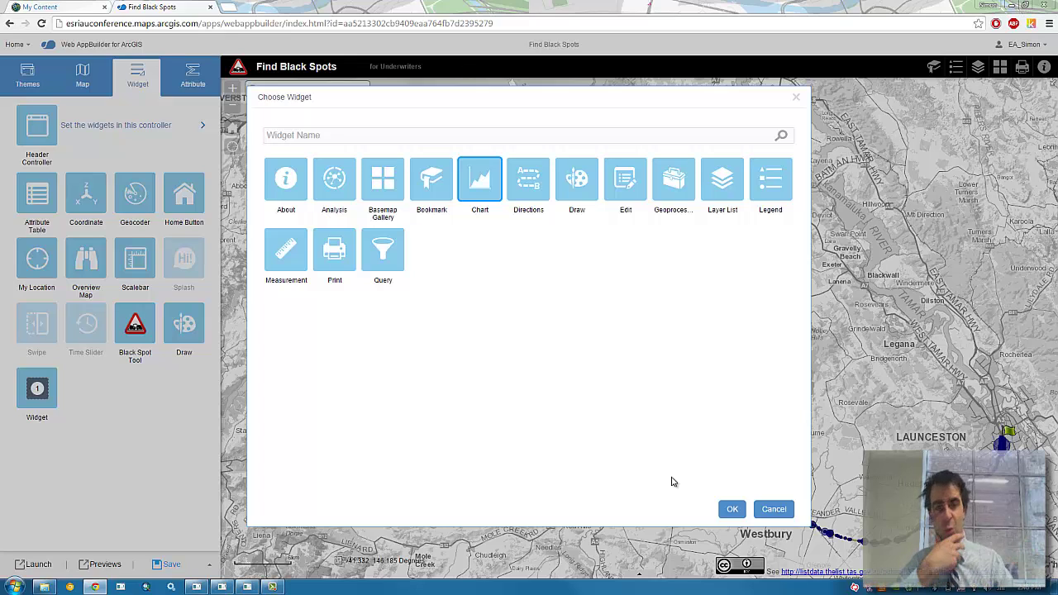
pyautogui.click(769, 508)
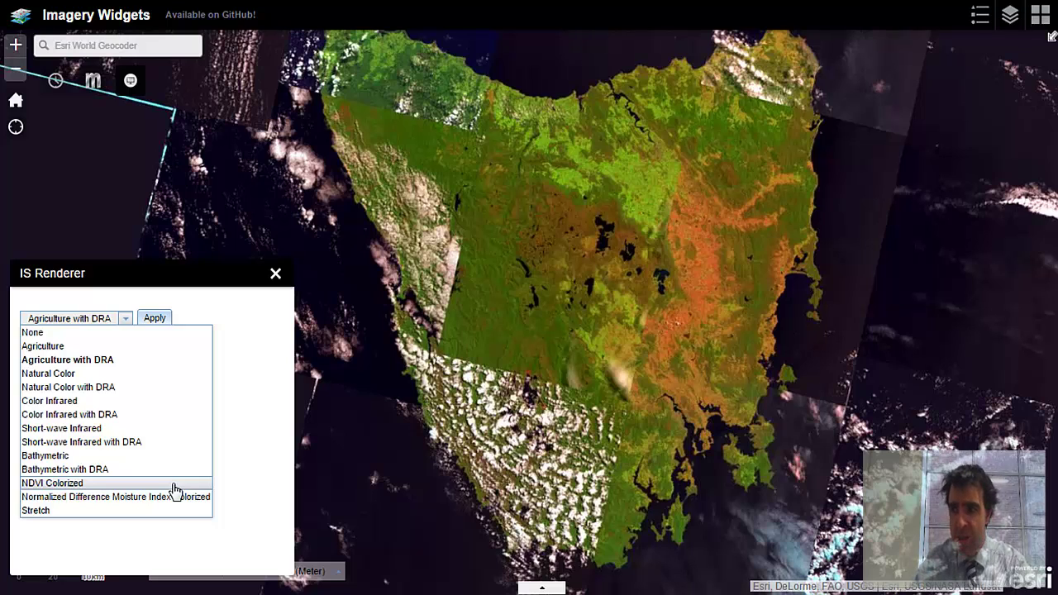
# Apply the NDVI Colorized renderer to the Tasmania imagery and dismiss the low-battery warning
pyautogui.click(174, 489)
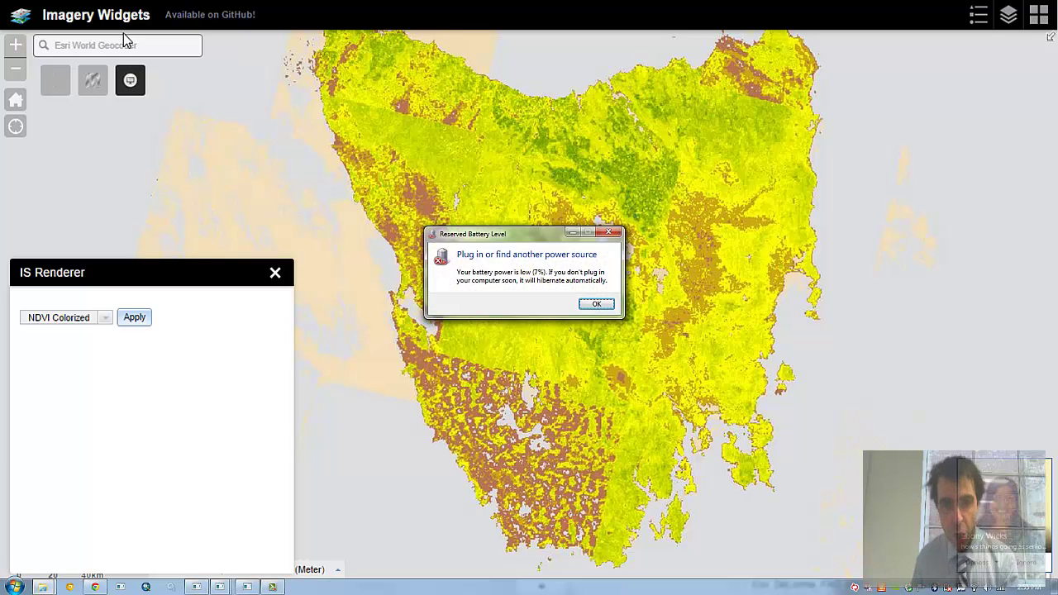
pyautogui.click(602, 304)
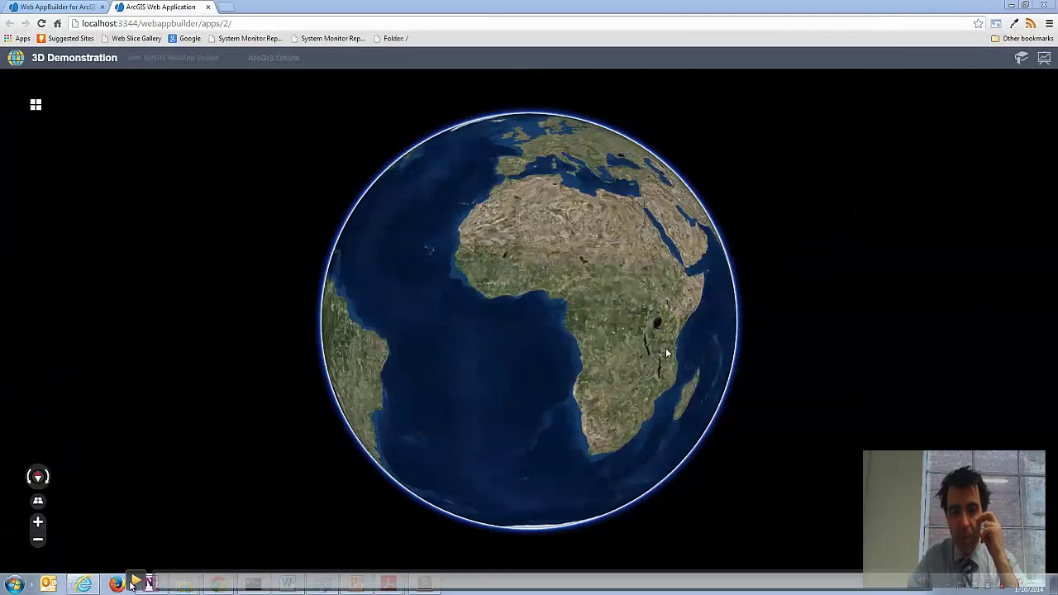
# Rotate the 3D globe to Australia and show the GDP Per Capita visualization
pyautogui.moveTo(691, 331); pyautogui.dragTo(464, 275)
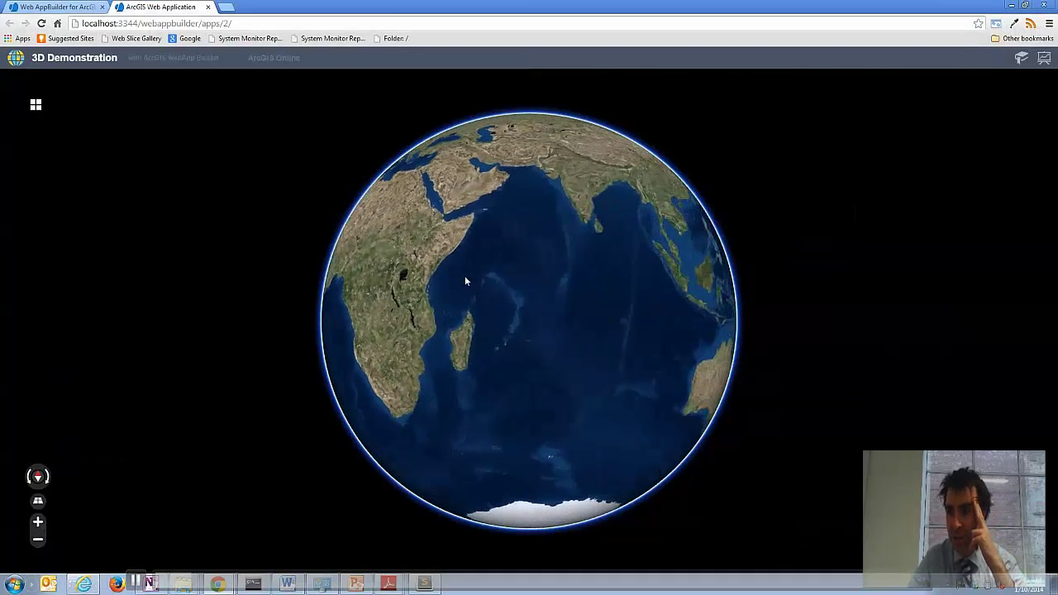
pyautogui.moveTo(650, 325); pyautogui.dragTo(446, 286)
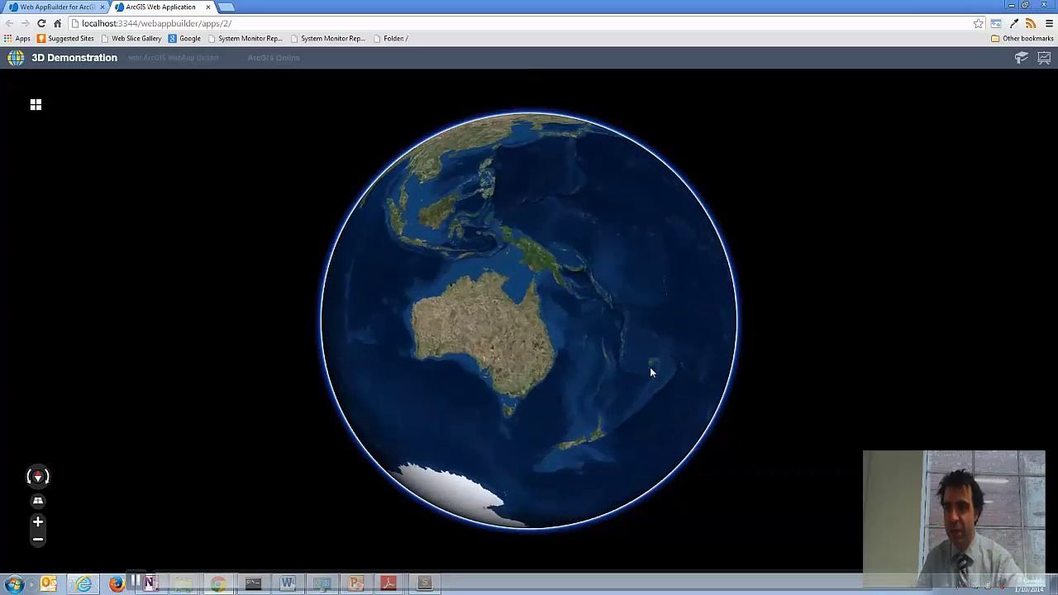
pyautogui.moveTo(650, 351); pyautogui.dragTo(700, 350)
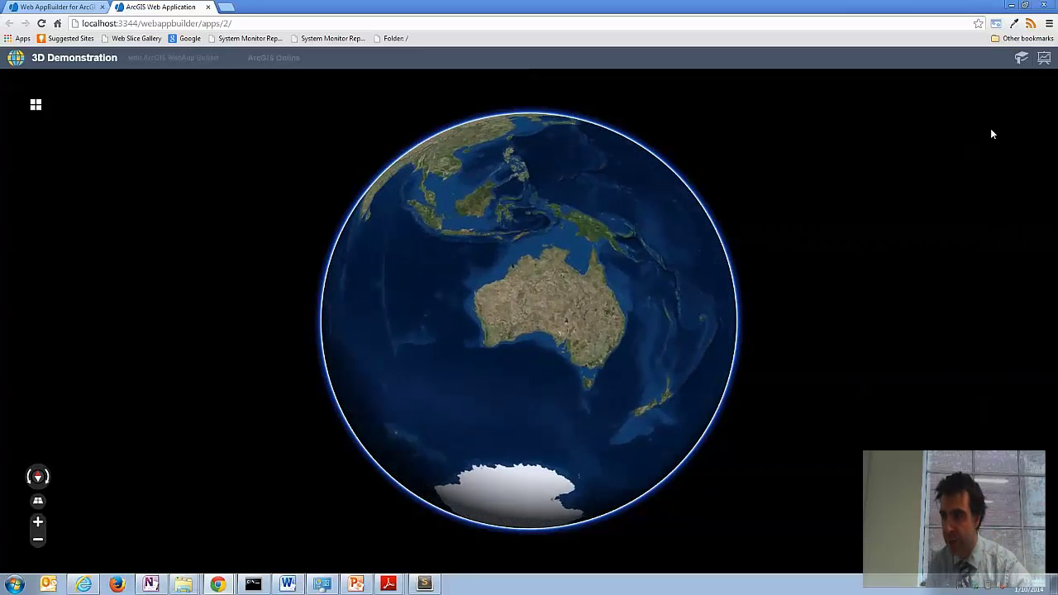
pyautogui.click(1044, 62)
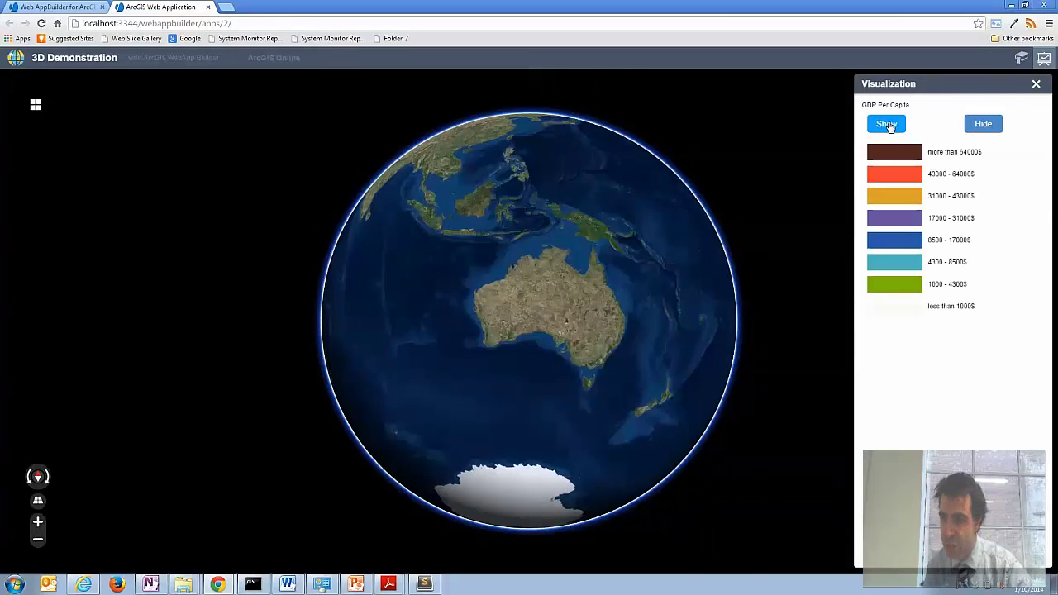
pyautogui.click(889, 125)
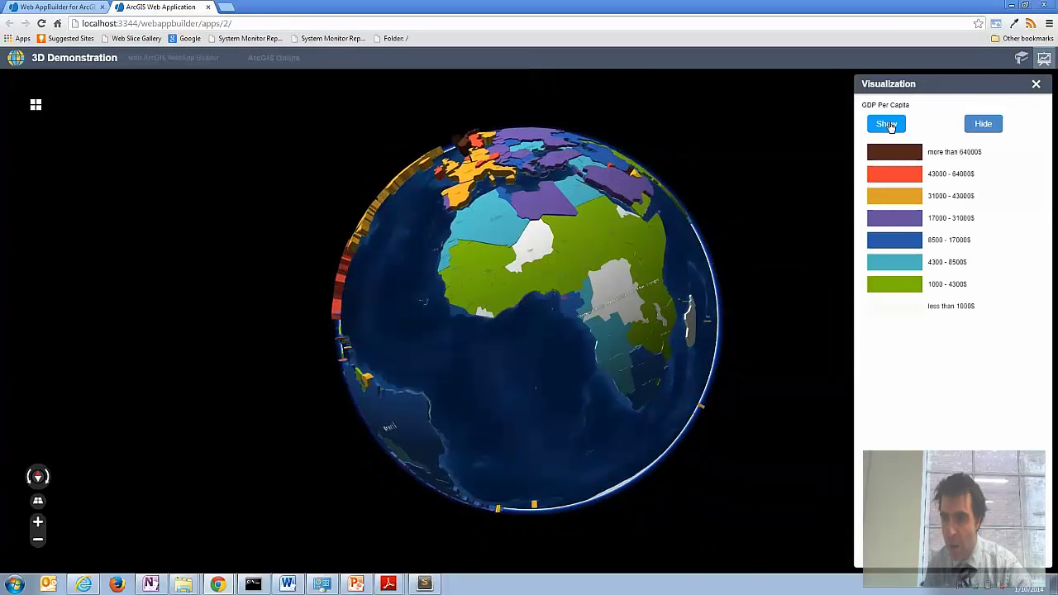